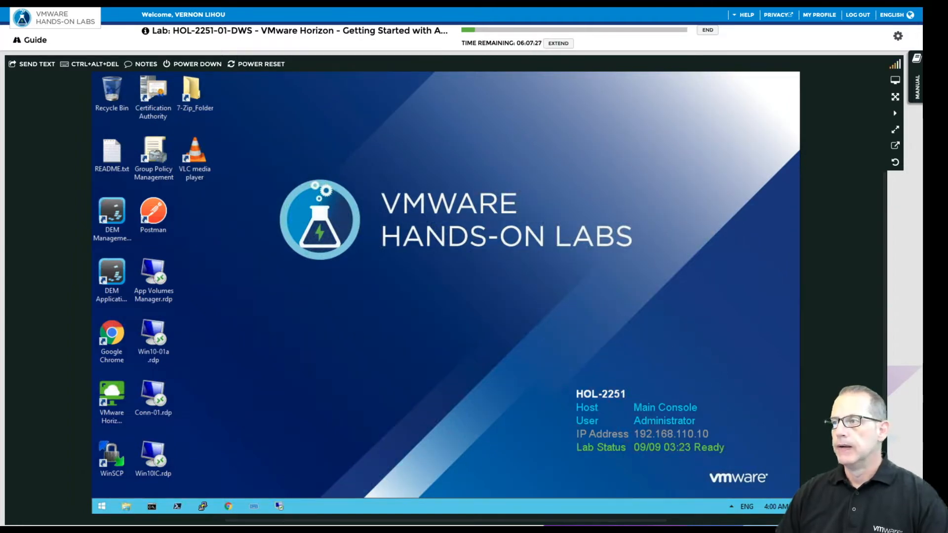
Open the lab manual and browse its table of contents, expanding Module 1, Module 5 and Lab Guidance.
left_click(915, 74)
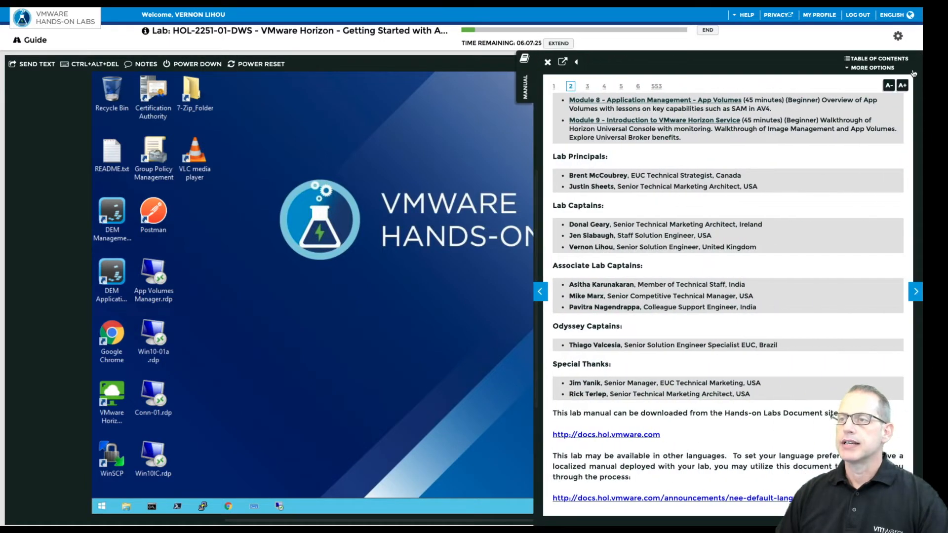
left_click(871, 59)
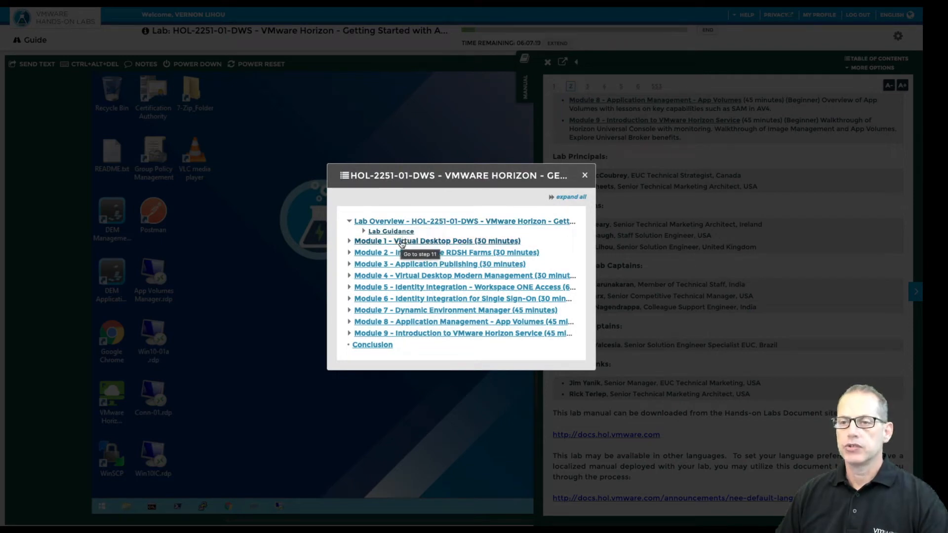
left_click(349, 242)
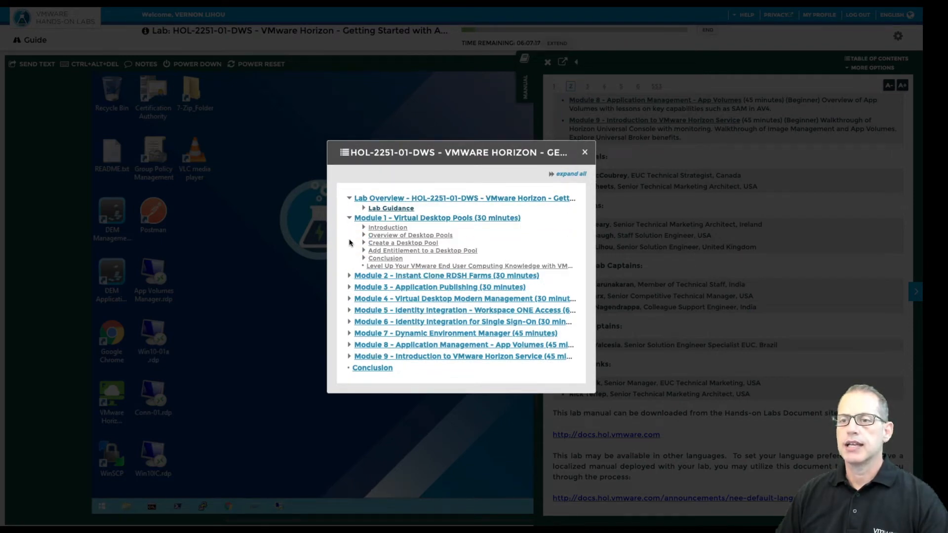
left_click(349, 219)
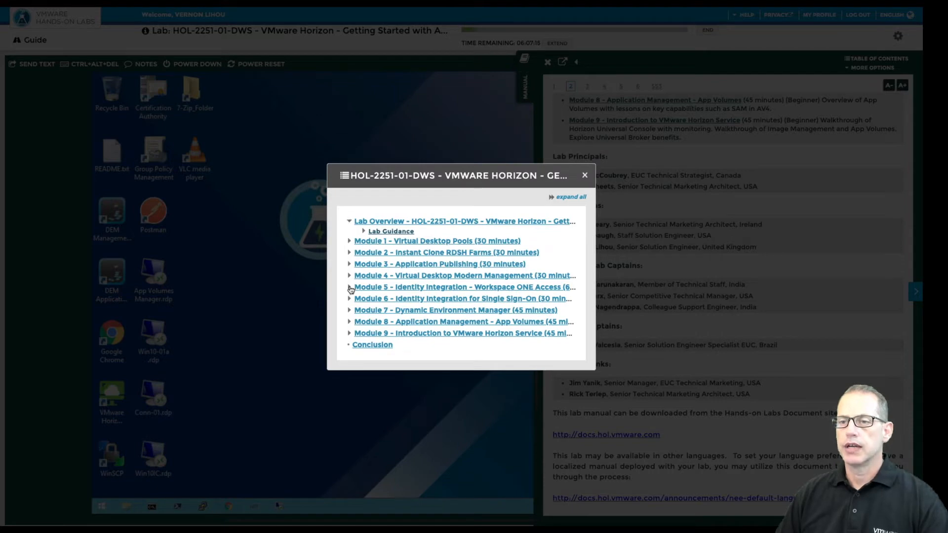
left_click(349, 289)
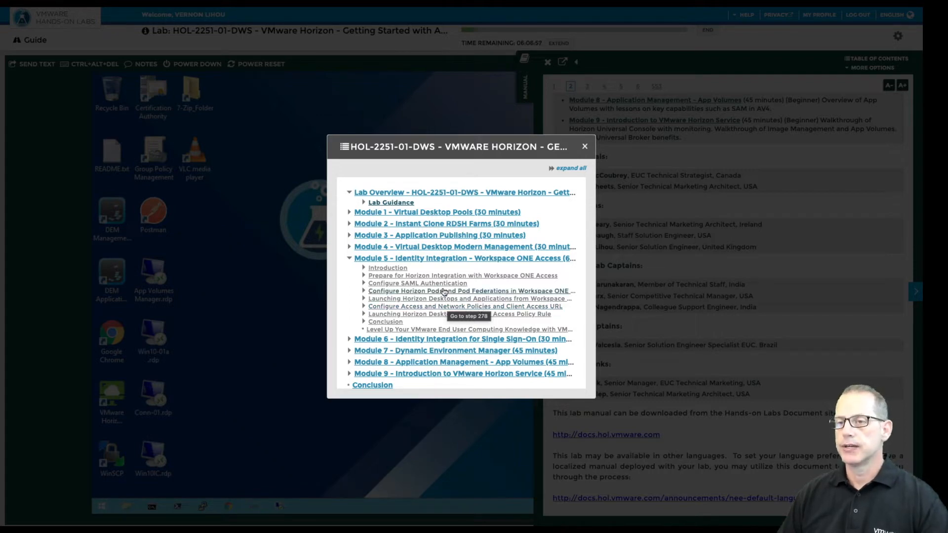
left_click(389, 204)
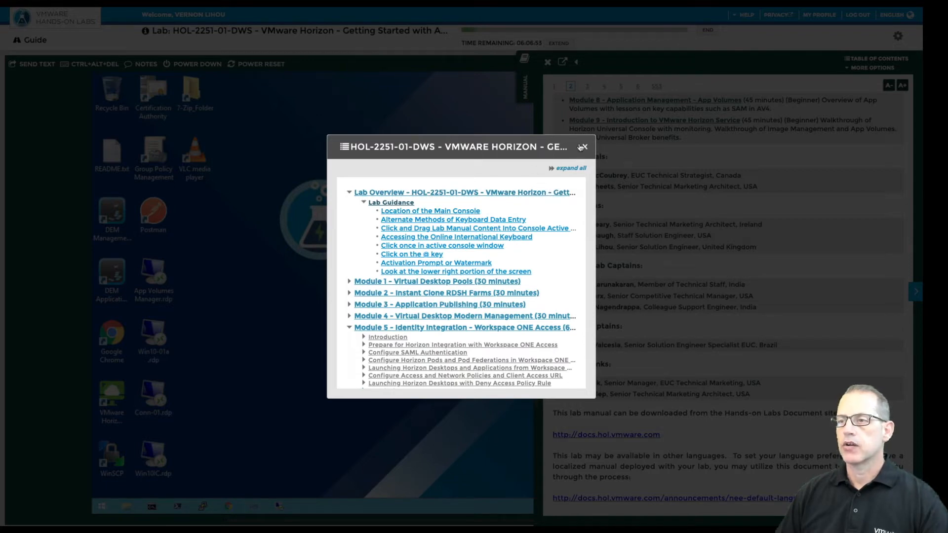
left_click(390, 203)
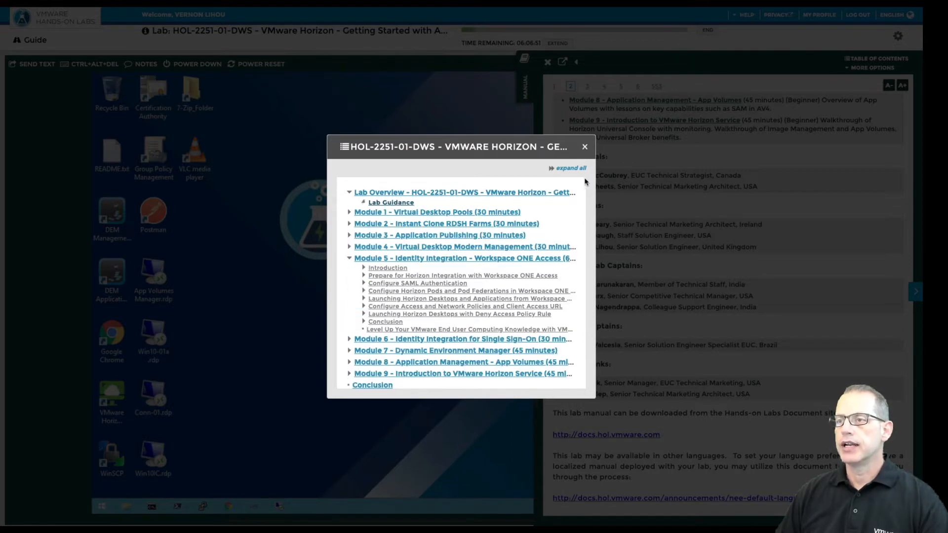
left_click(585, 148)
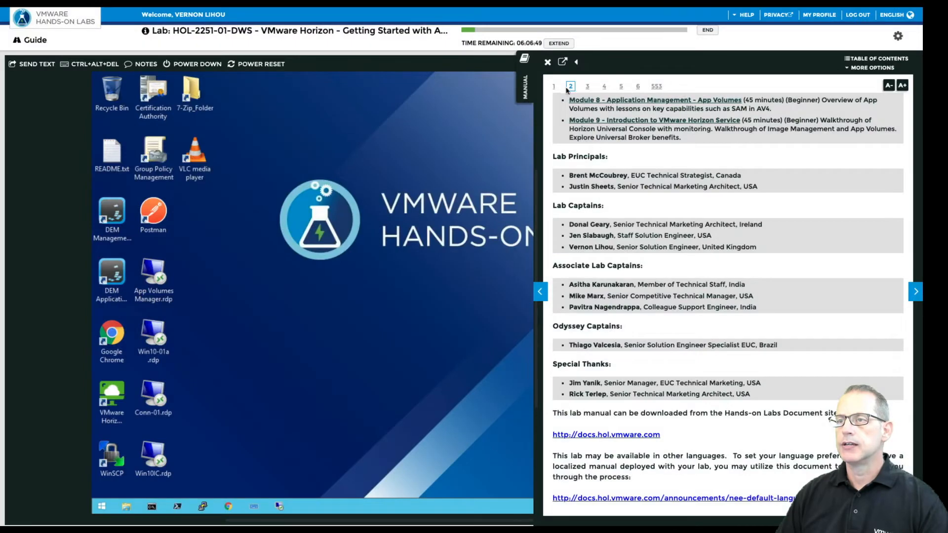
Go to the manual's first page and jump to the Lab Guidance page, reading through it.
left_click(554, 87)
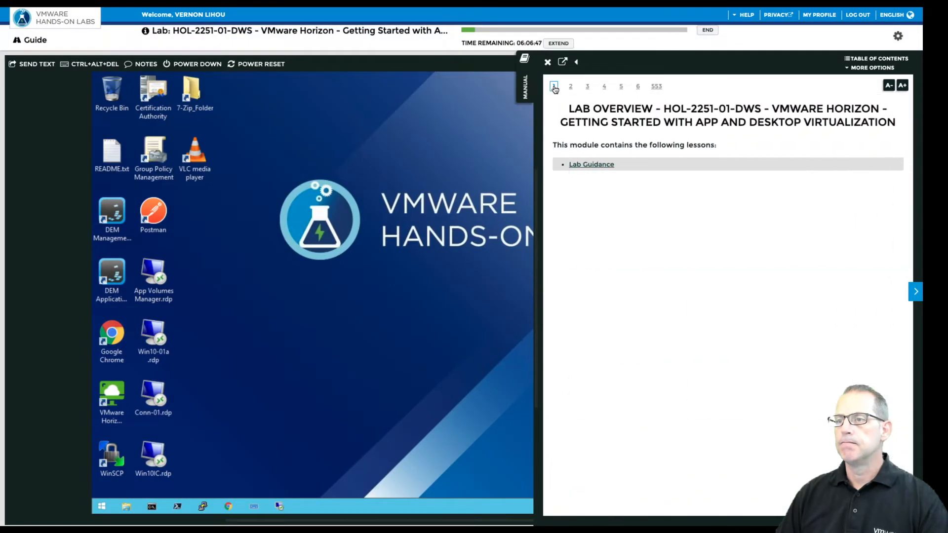
left_click(595, 166)
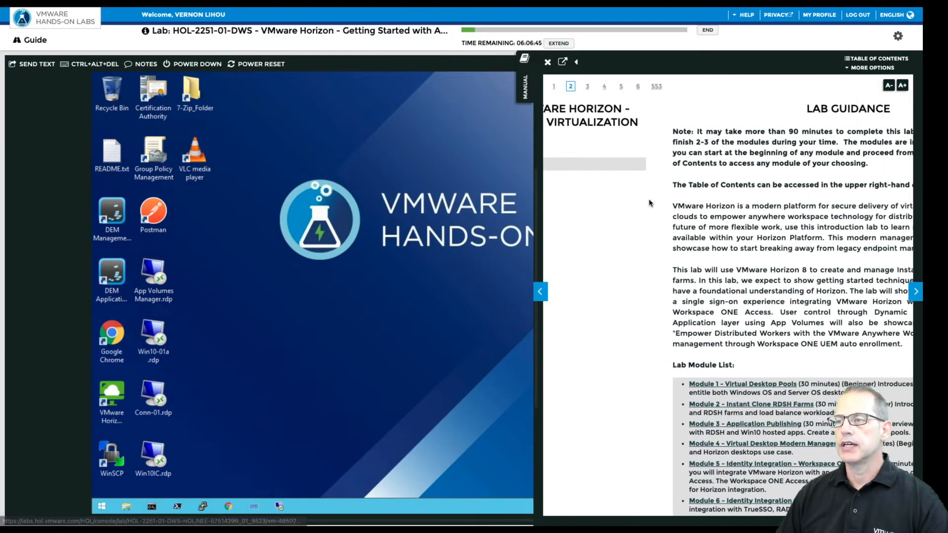
scroll(649, 234, "down", 3)
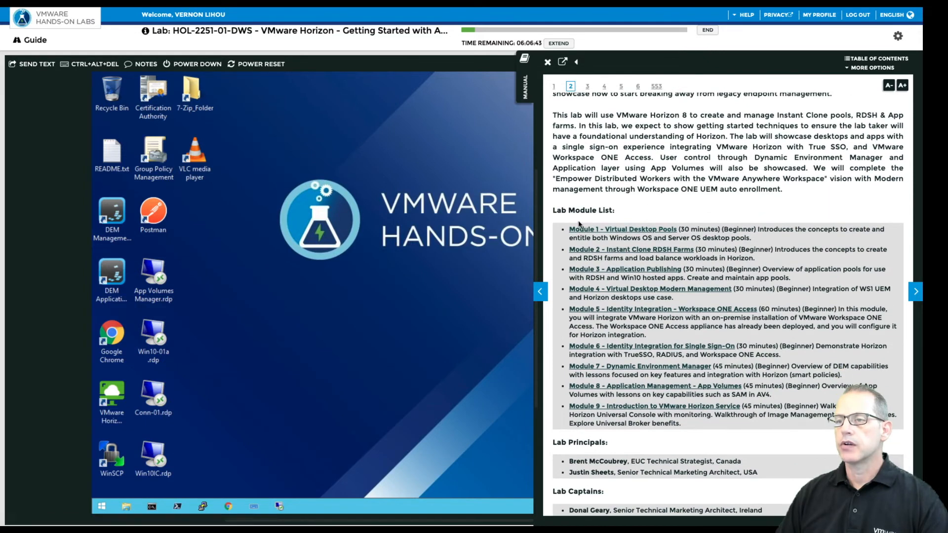
scroll(642, 241, "down", 6)
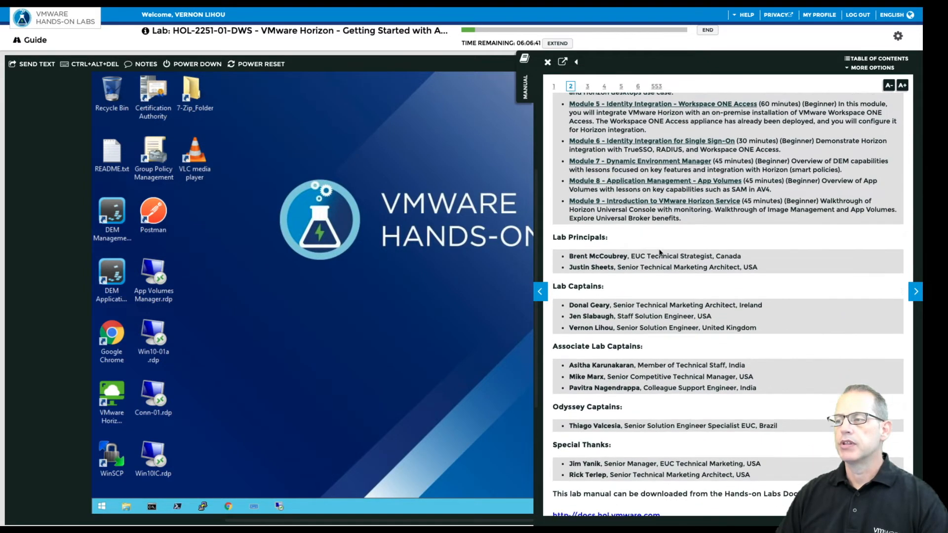
Advance the manual one page, try the Holly lab assistant, then close the manual panel.
left_click(916, 292)
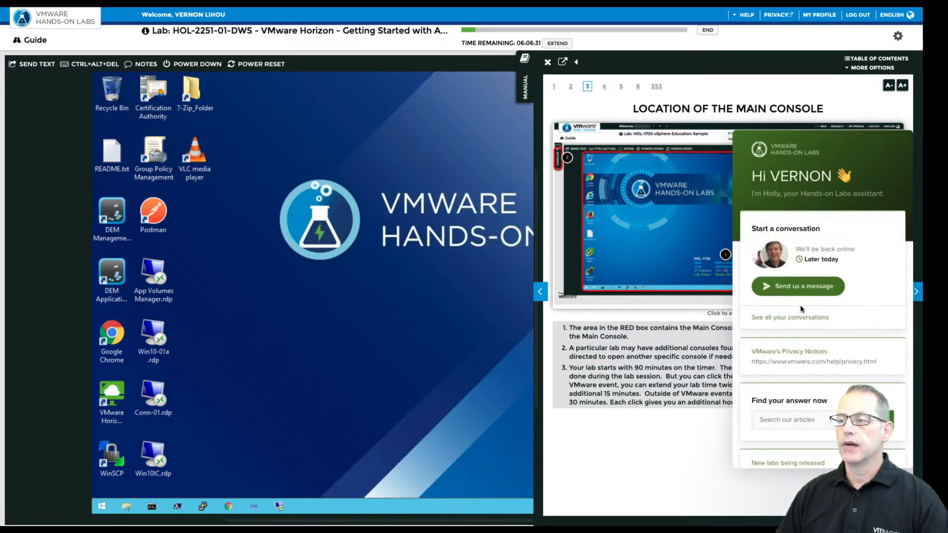
scroll(798, 312, "down", 3)
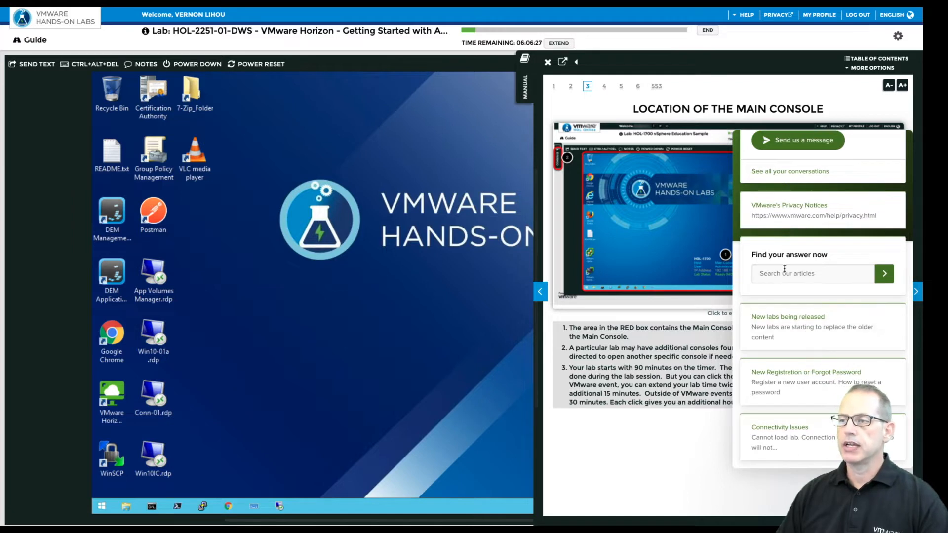
scroll(791, 283, "up", 3)
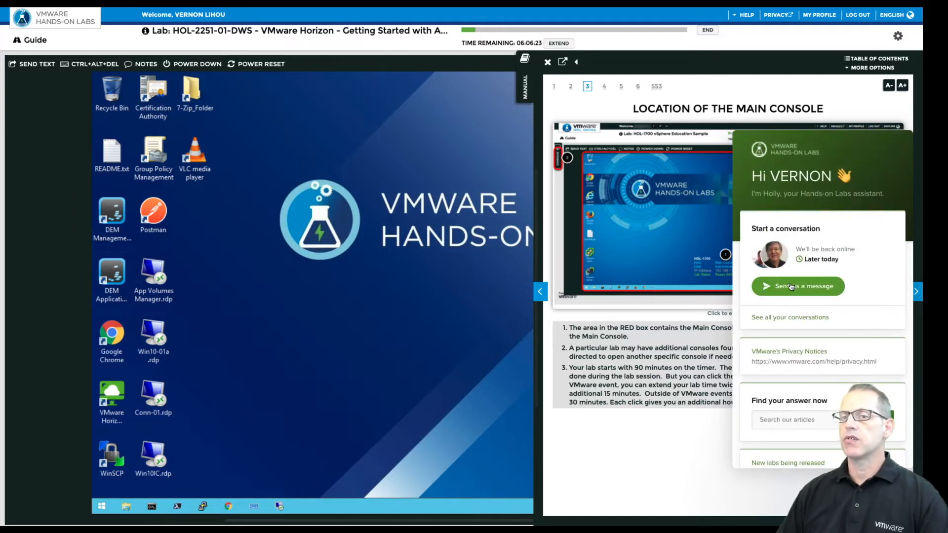
left_click(792, 287)
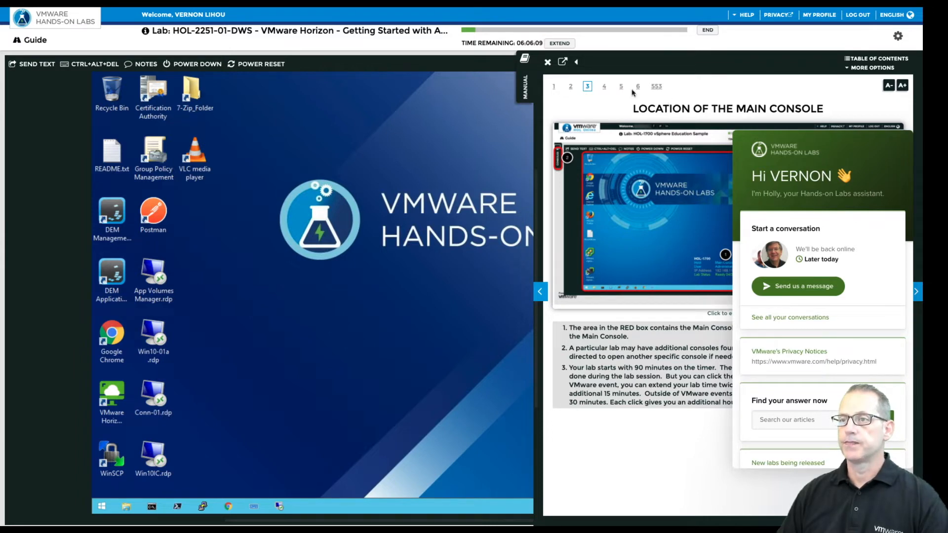
left_click(547, 63)
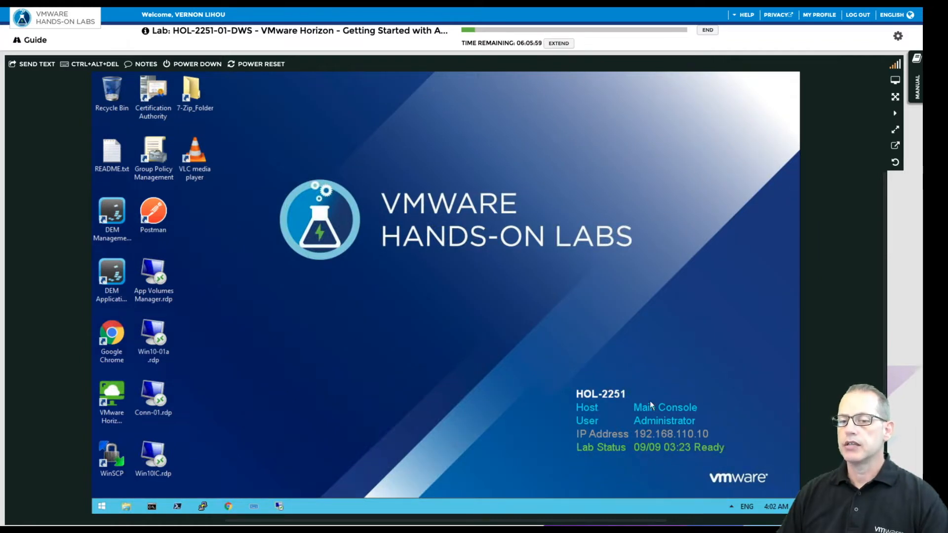
Launch Chrome, open the Horizon-02-AdminConsole bookmark, and sign in with Remember user name ticked.
double_click(112, 335)
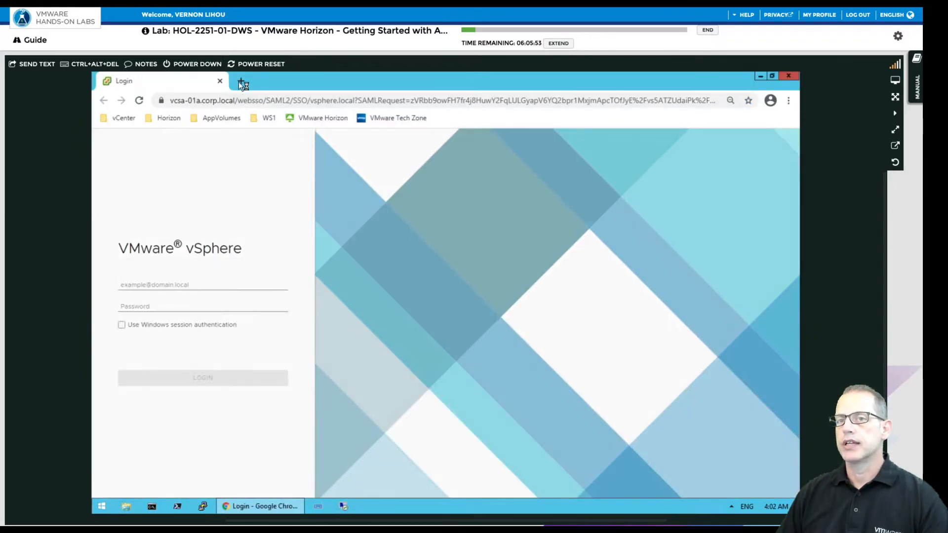
left_click(240, 81)
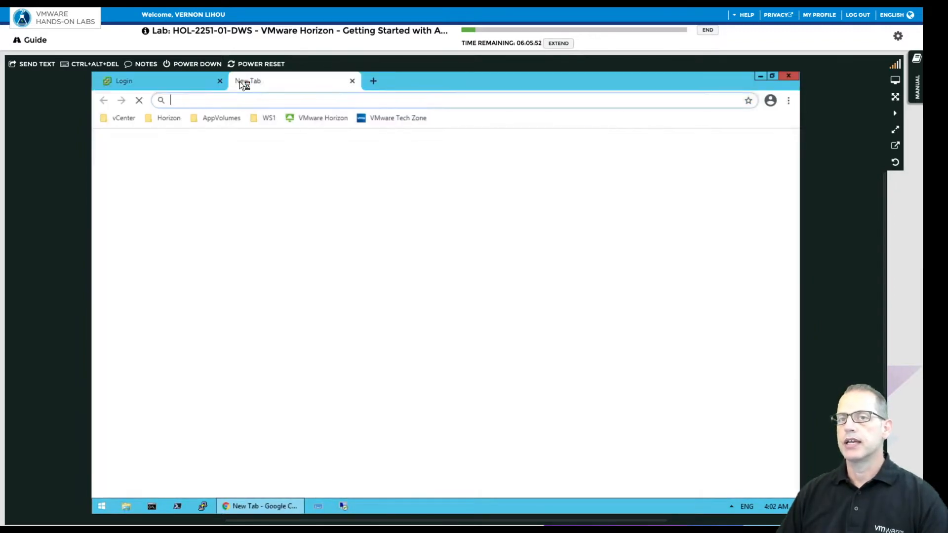
left_click(163, 118)
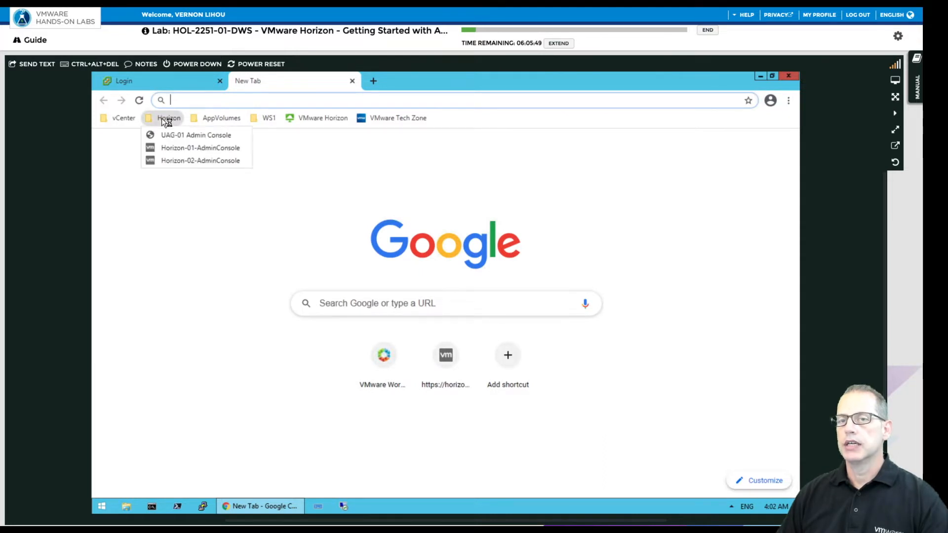
left_click(207, 163)
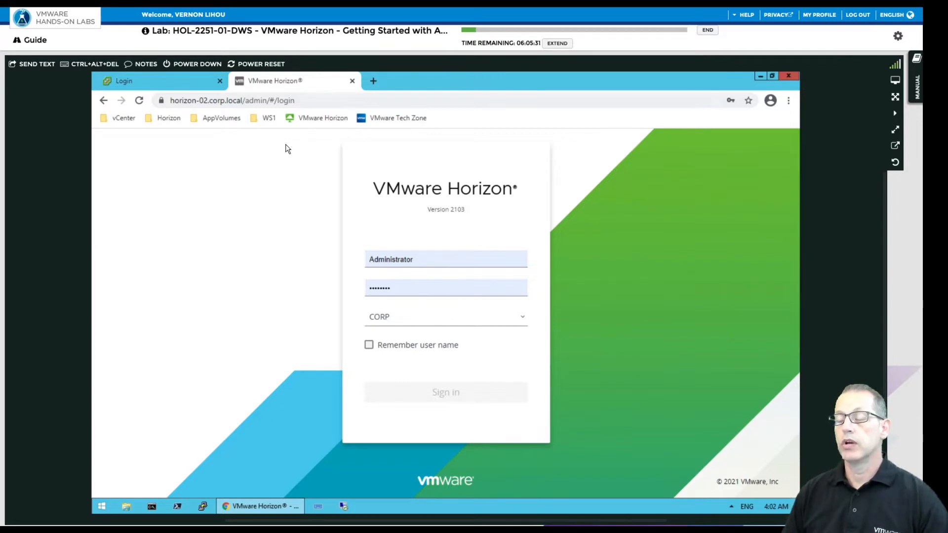
double_click(208, 100)
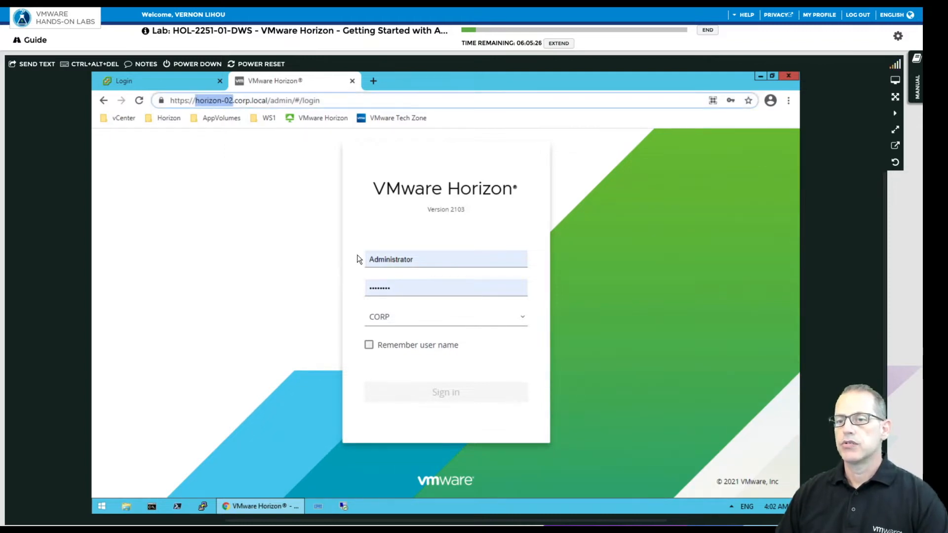
left_click(370, 345)
left_click(439, 398)
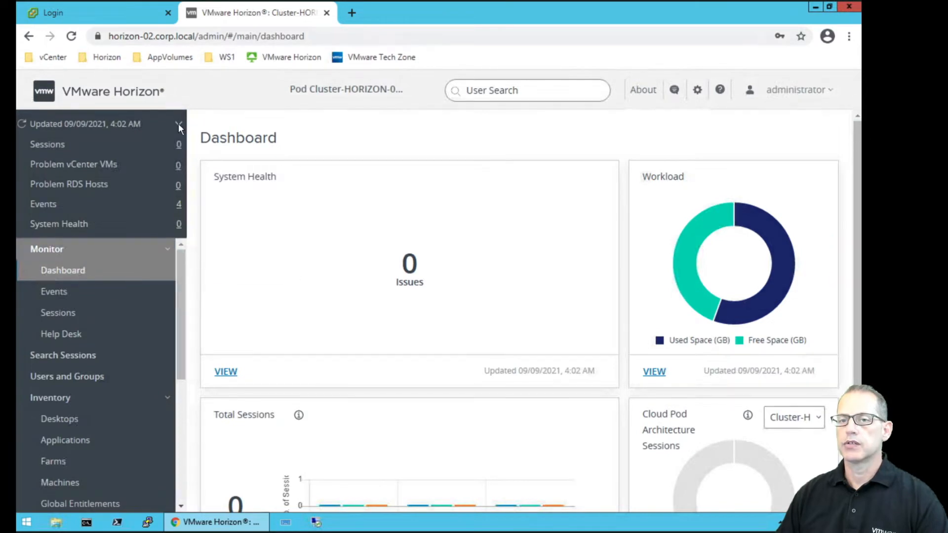
Collapse Monitor and open Inventory > Desktops to list the Manual-Pool (Man-Pool1) desktop pool.
left_click(168, 251)
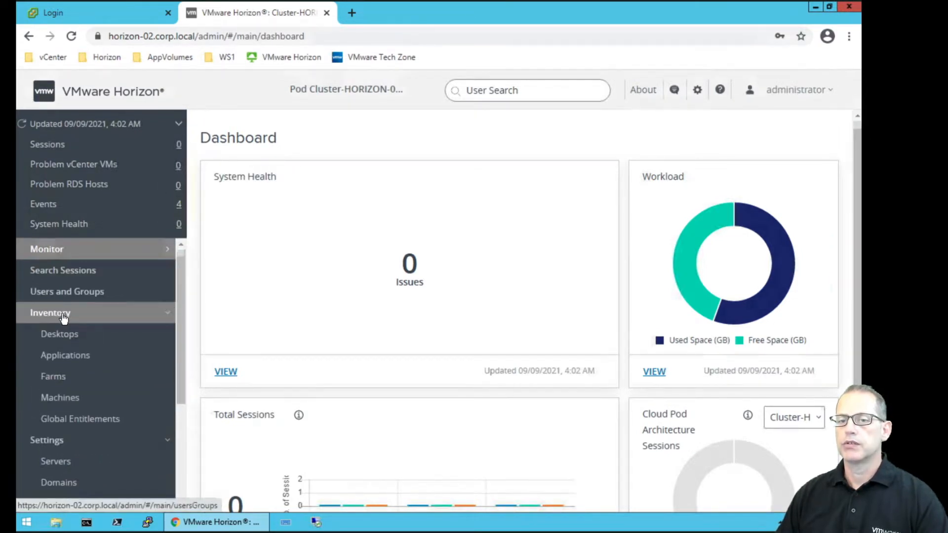
left_click(91, 339)
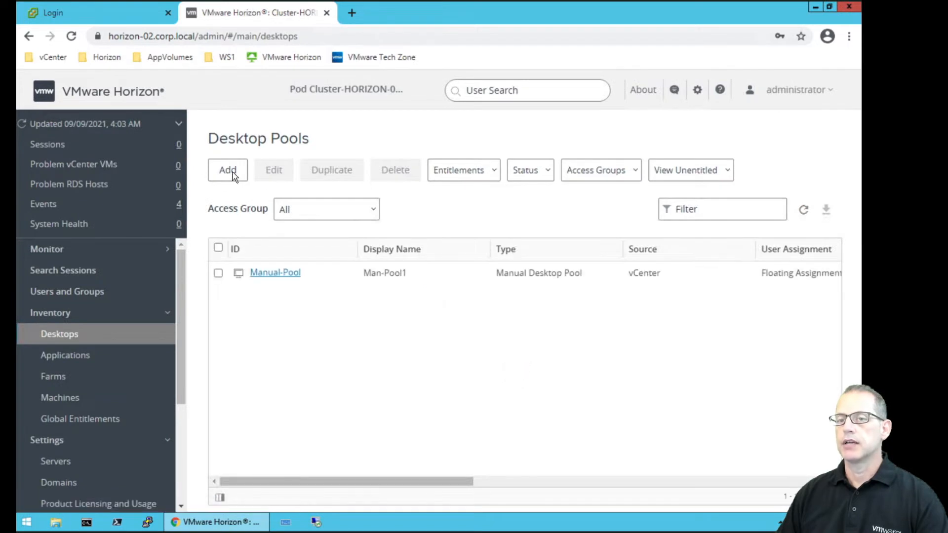
Add machine base-w10-x64-01 to Manual-Pool from its Machines tab.
left_click(286, 275)
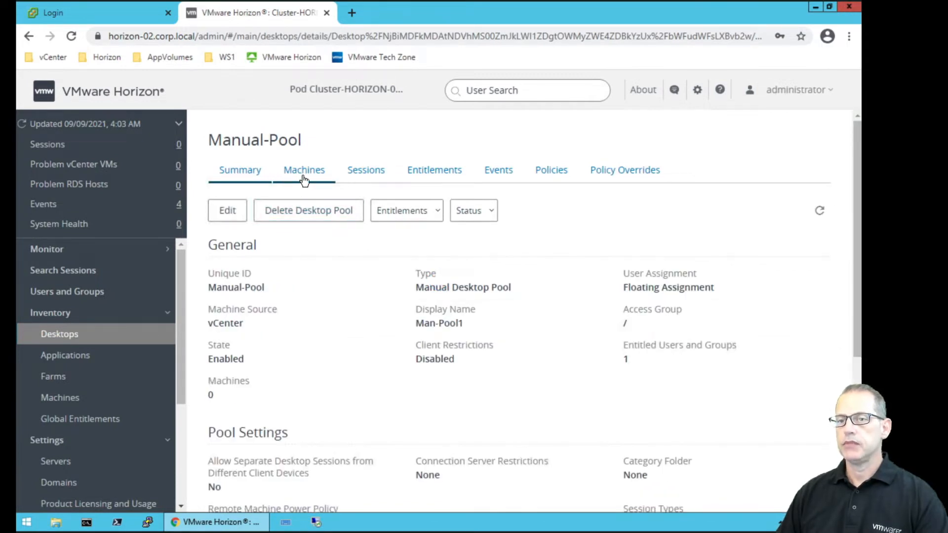
left_click(303, 178)
left_click(228, 212)
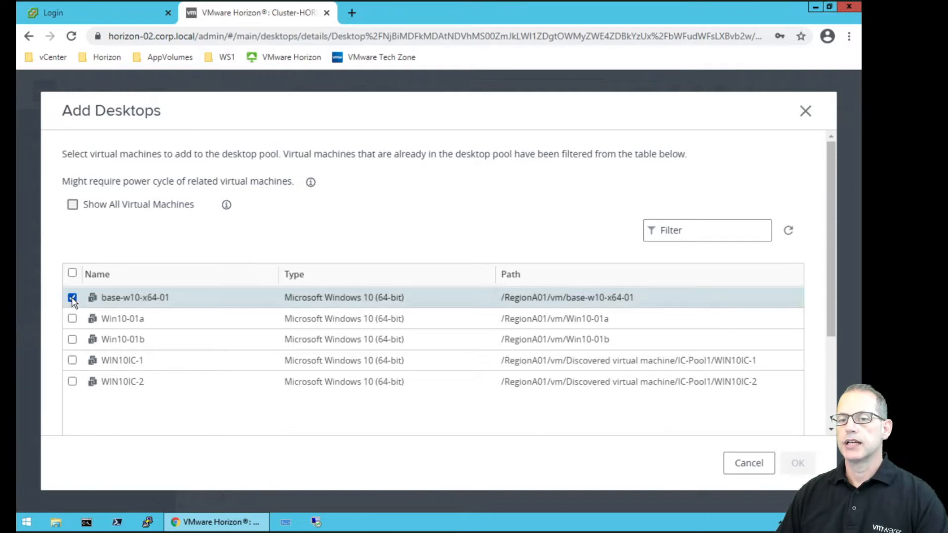
left_click(72, 297)
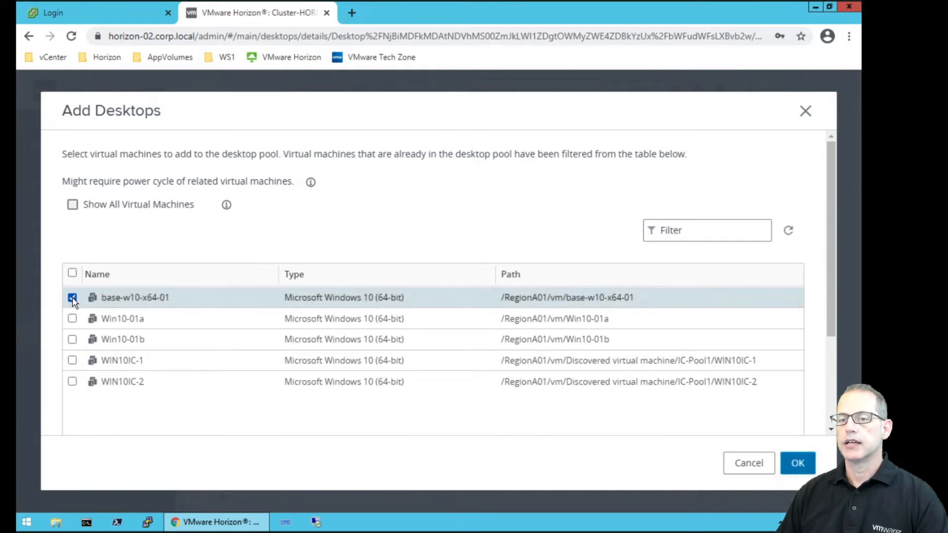
left_click(796, 465)
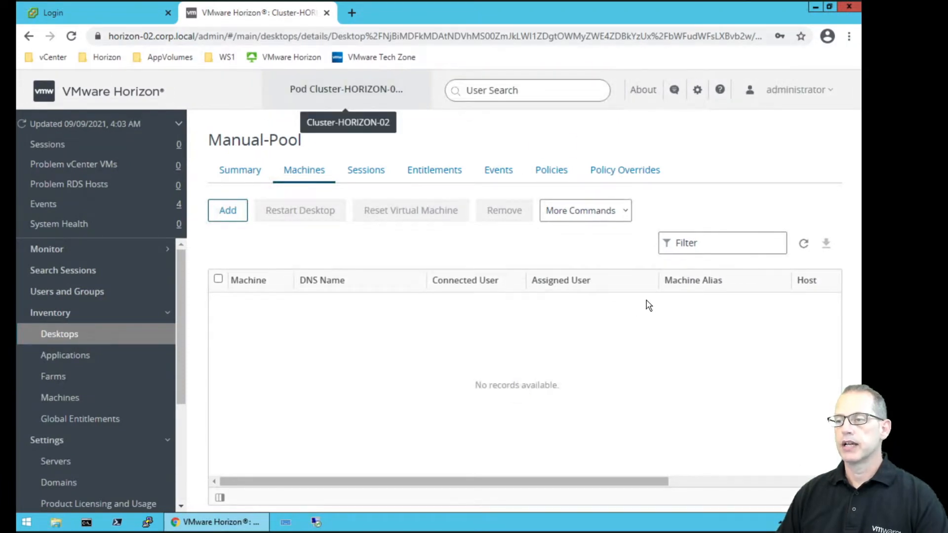
Refresh the Manual-Pool machine list to confirm base-w10-x64-01's status, then collapse Inventory.
left_click(805, 247)
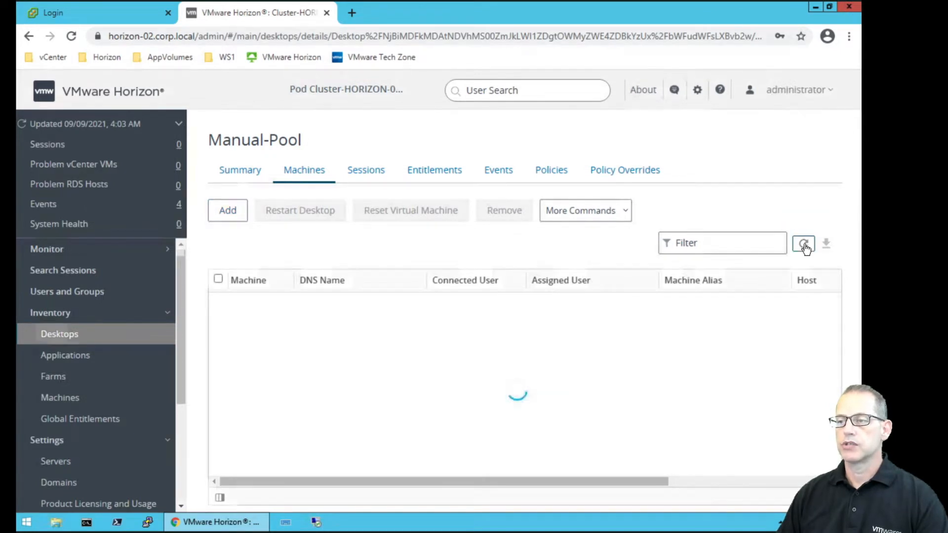
left_click_drag(546, 482, 794, 483)
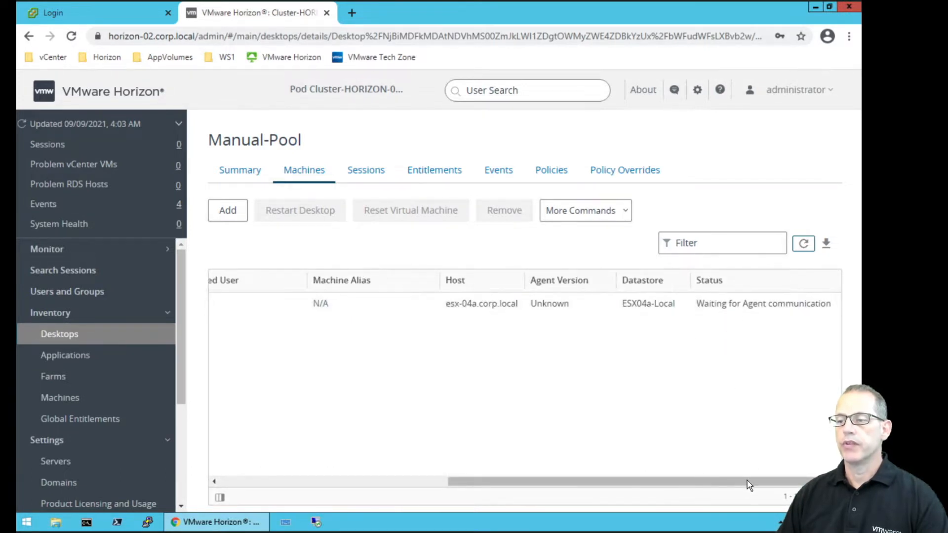
left_click_drag(724, 482, 328, 476)
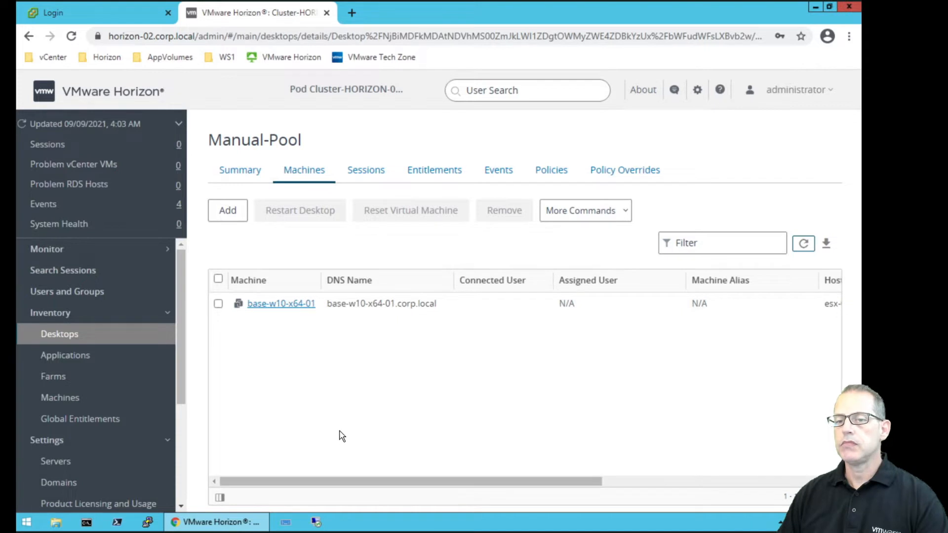
left_click(167, 316)
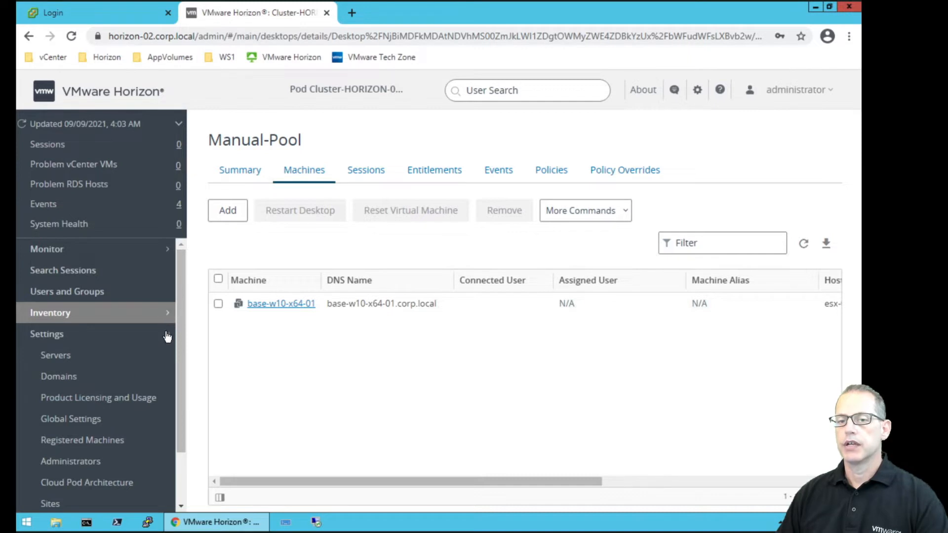
Open the Edit settings dialog for the HORIZON-02 server under Settings > Servers > Connection Servers.
left_click(71, 362)
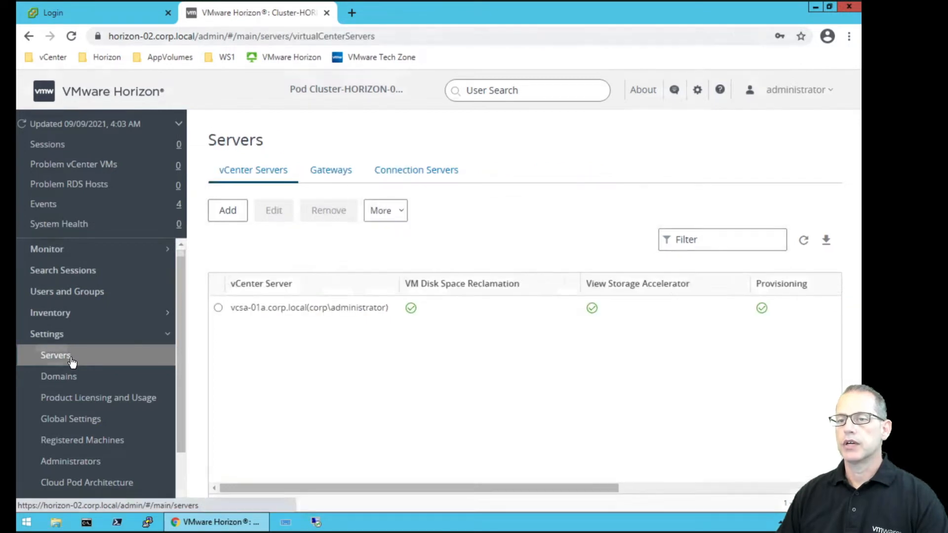
left_click(430, 175)
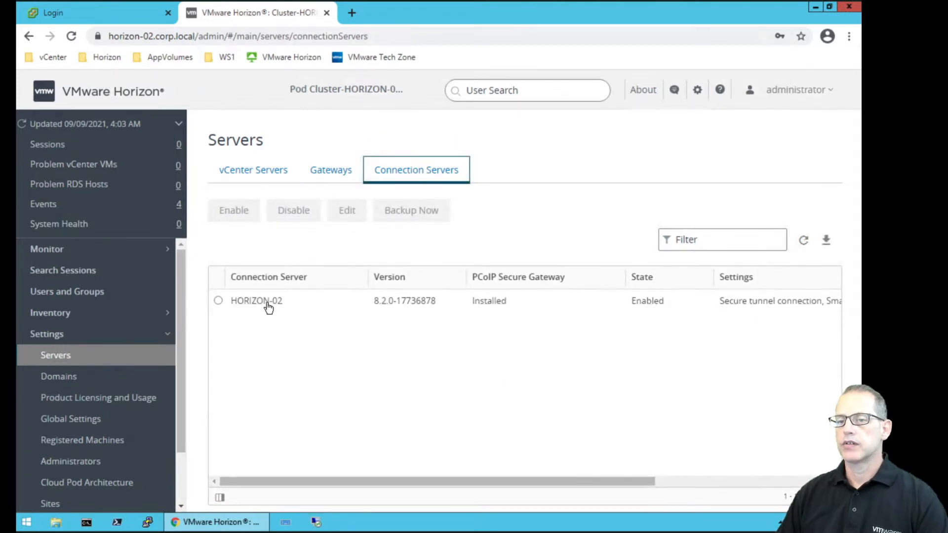
left_click(217, 303)
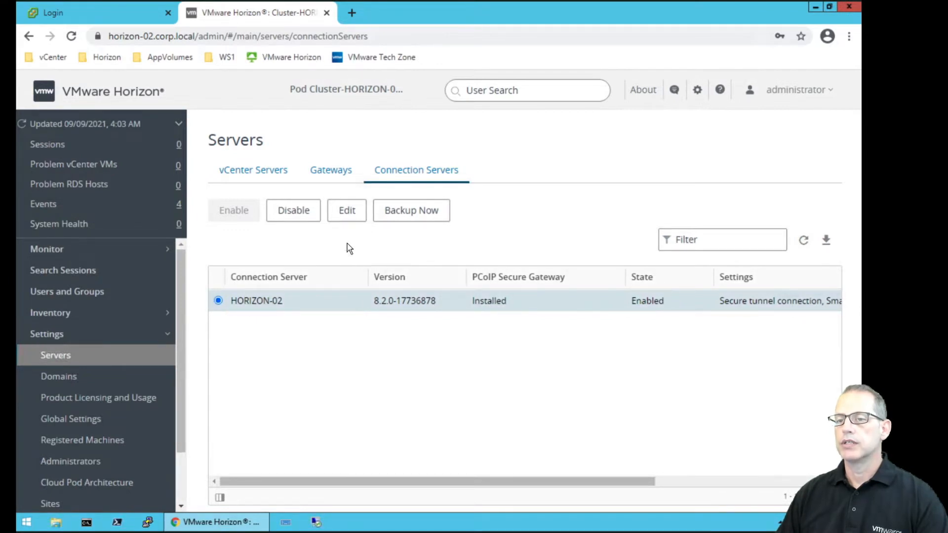
left_click(348, 211)
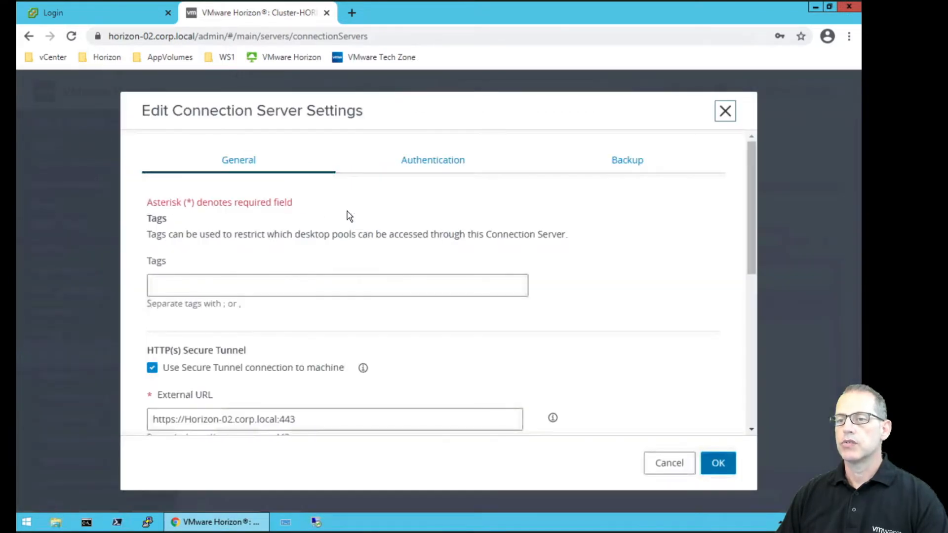
Set SAML 2.0 delegation of authentication to Allowed and open Manage SAML Authenticators.
left_click(437, 168)
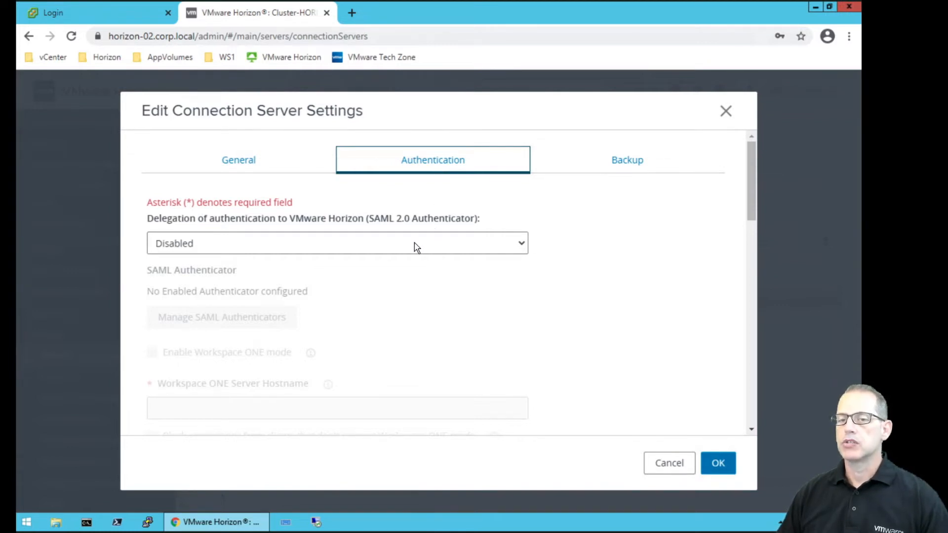
left_click(303, 248)
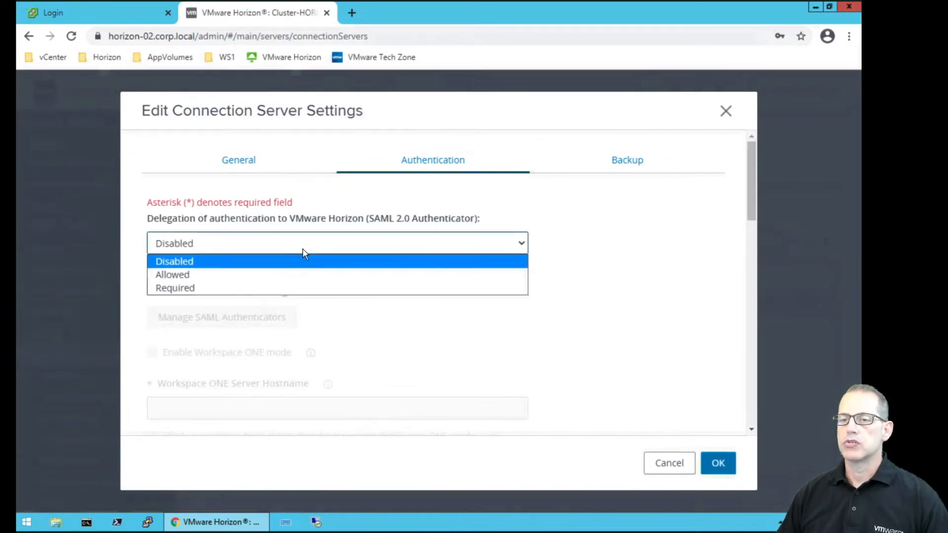
left_click(196, 276)
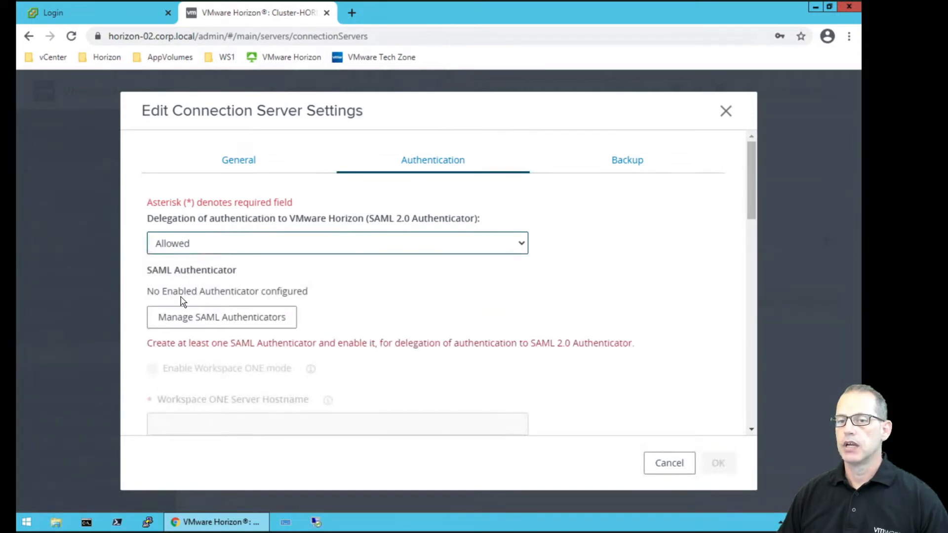
left_click(222, 319)
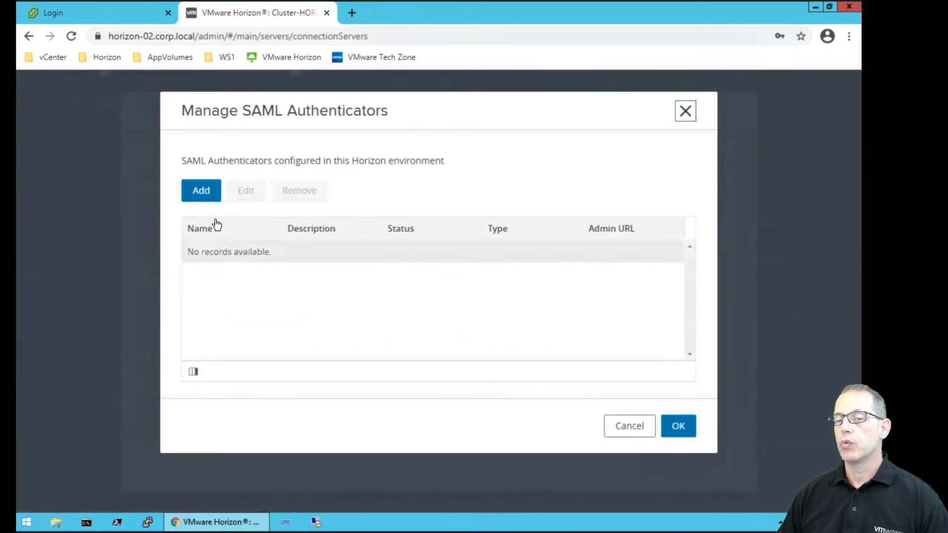
Add a SAML 2.0 authenticator labelled WS1Access, select the Metadata URL placeholder, and open a blank tab.
left_click(205, 195)
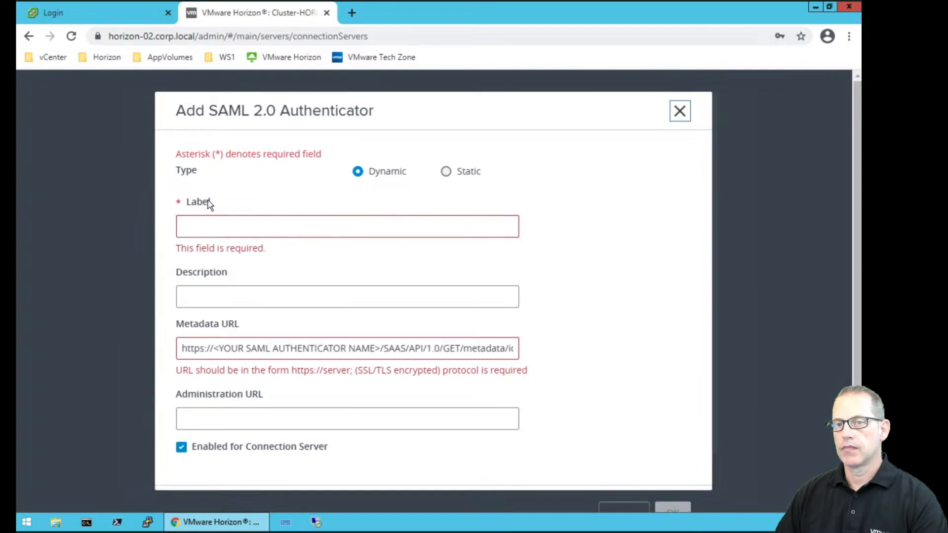
left_click(193, 222)
type("WS1Access")
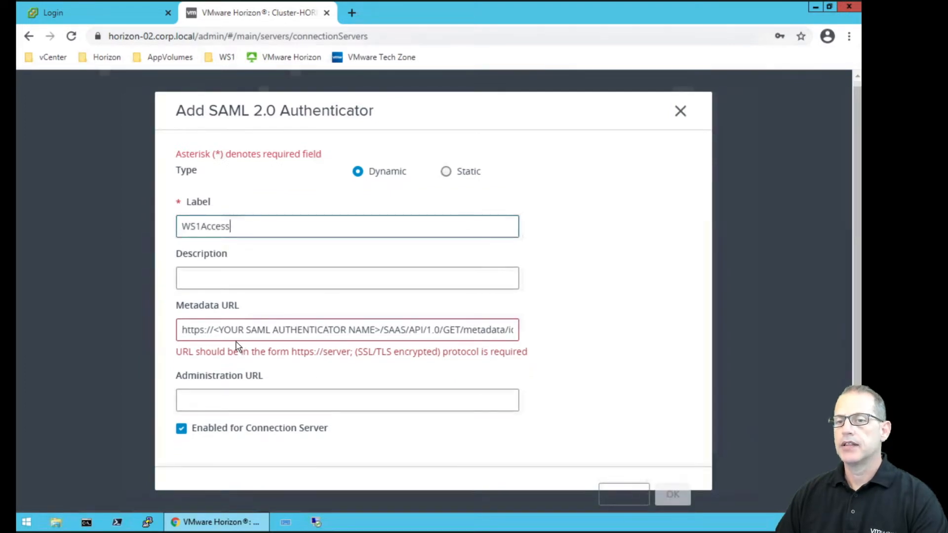
left_click(213, 330)
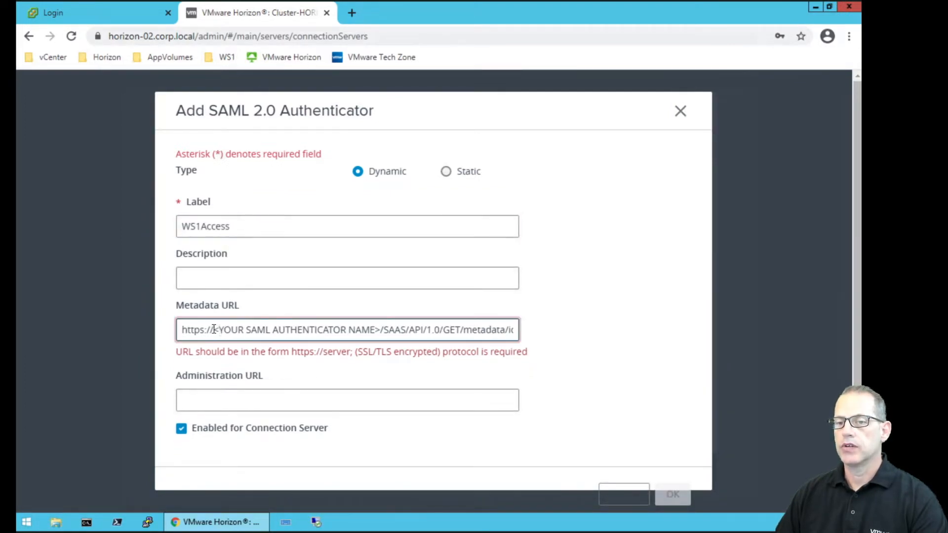
left_click_drag(228, 330, 380, 329)
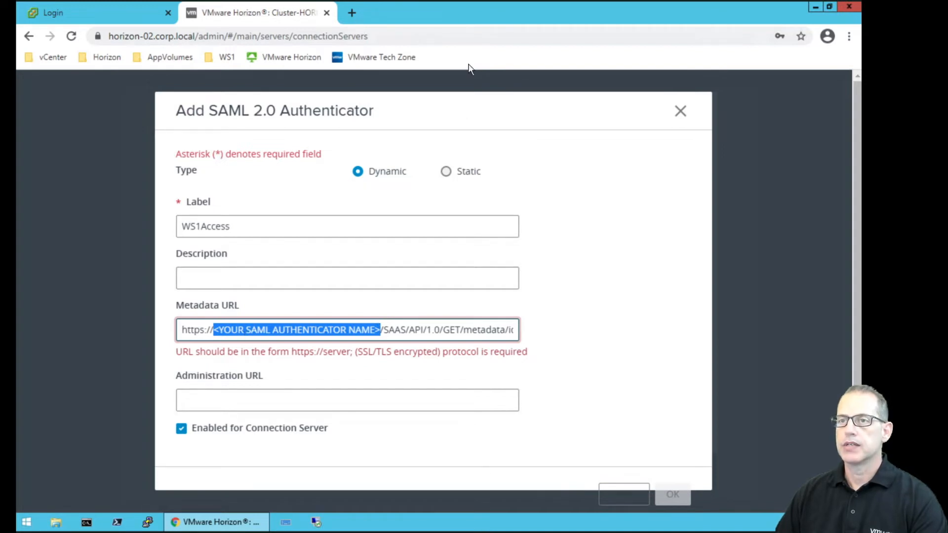
left_click(350, 14)
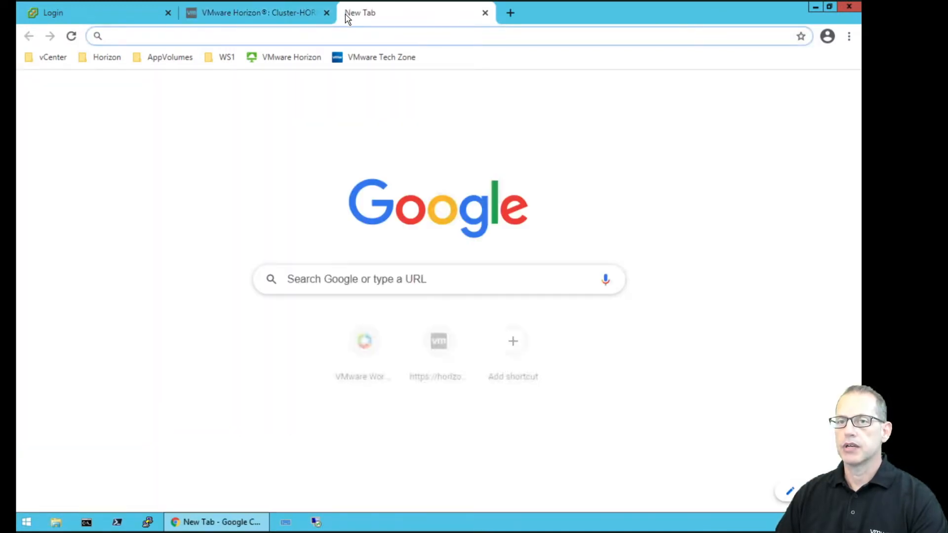
Copy access-01.corp.local from the WS1 Access-01 Admin page and paste it into the Metadata URL.
left_click(221, 57)
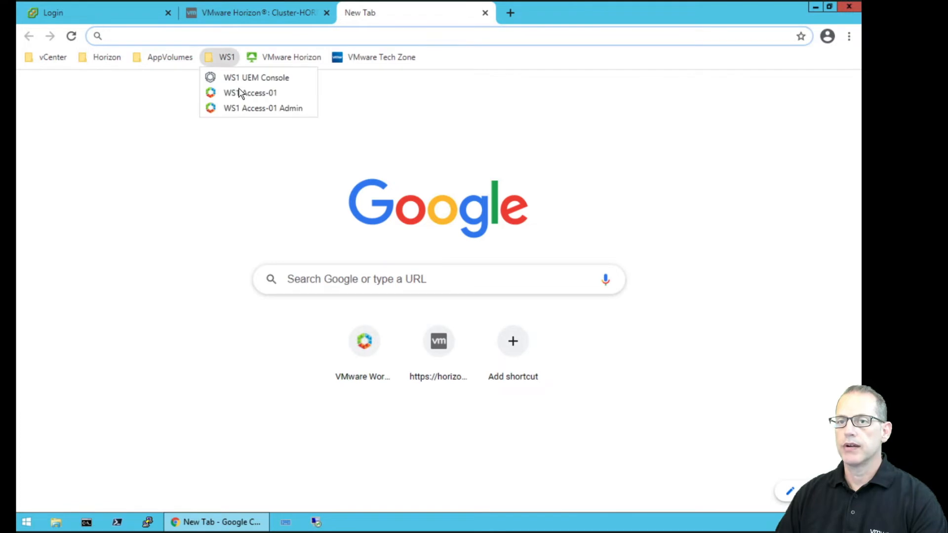
left_click(279, 110)
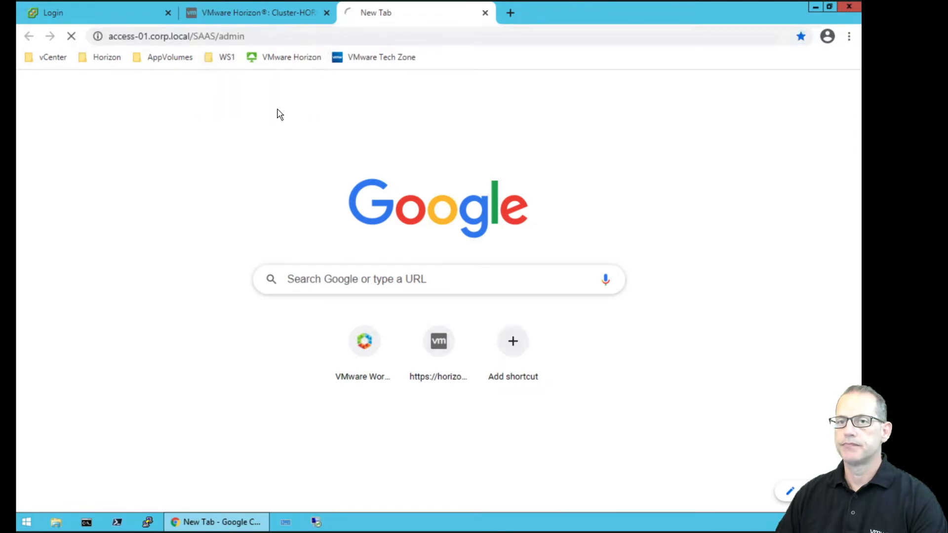
left_click(149, 36)
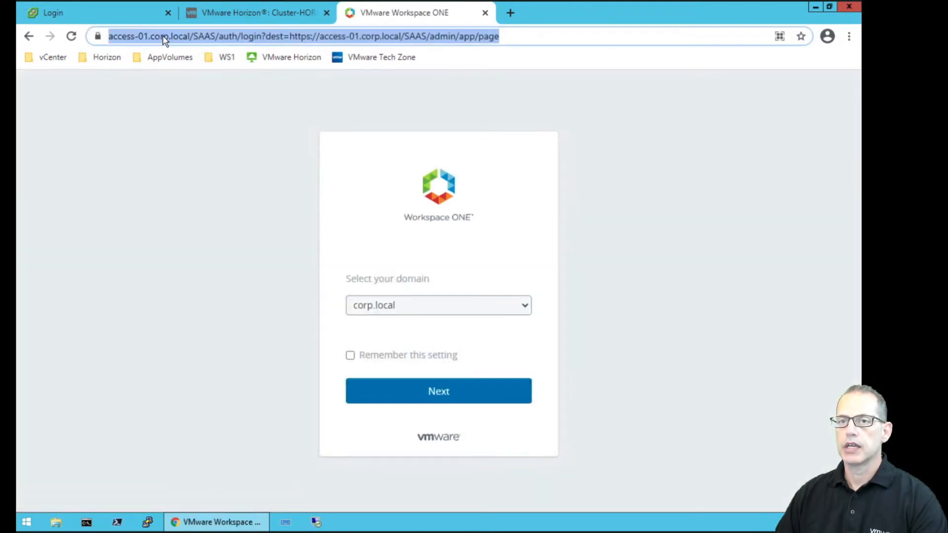
left_click(194, 37)
left_click_drag(220, 36, 143, 36)
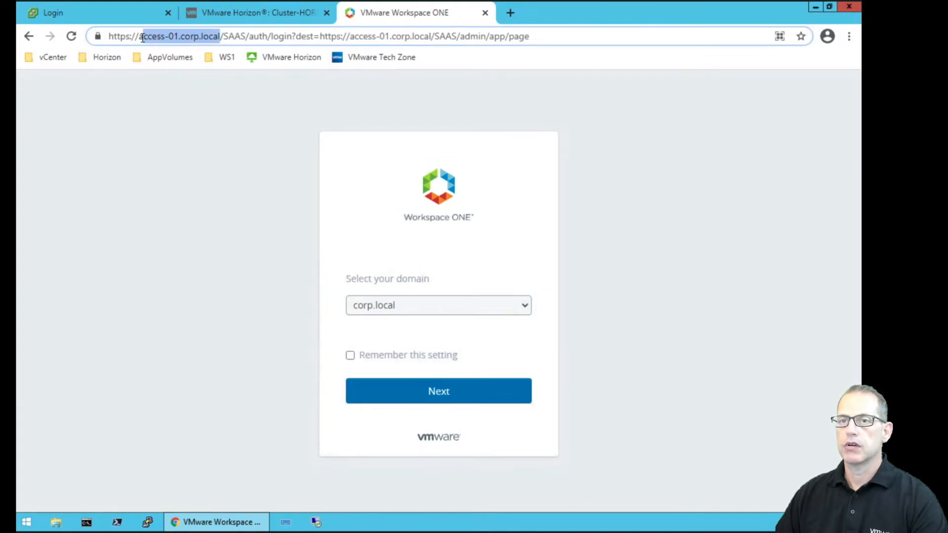
left_click_drag(141, 37, 138, 37)
key("ctrl+c")
left_click(266, 9)
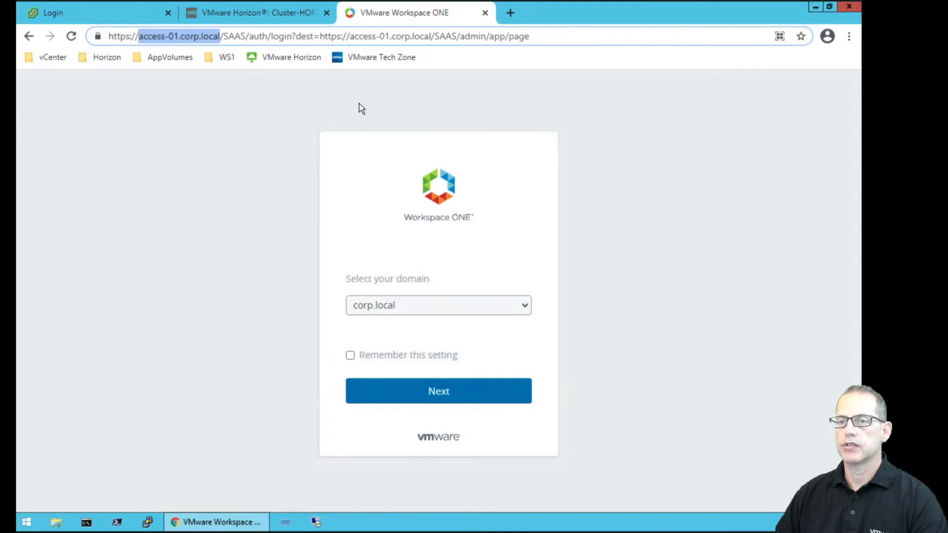
key("ctrl+v")
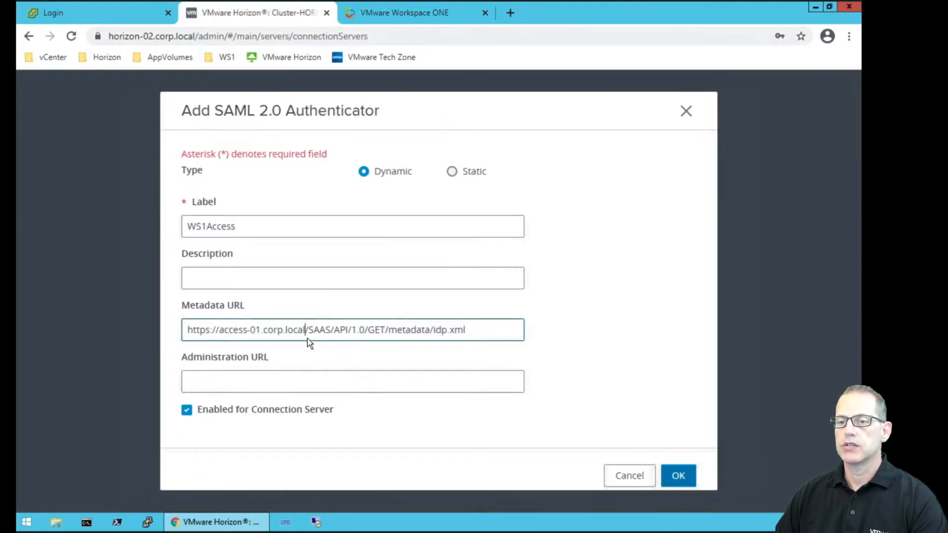
Load the metadata URL in a new tab to confirm the identity provider XML appears.
left_click_drag(468, 330, 184, 329)
key("ctrl+c")
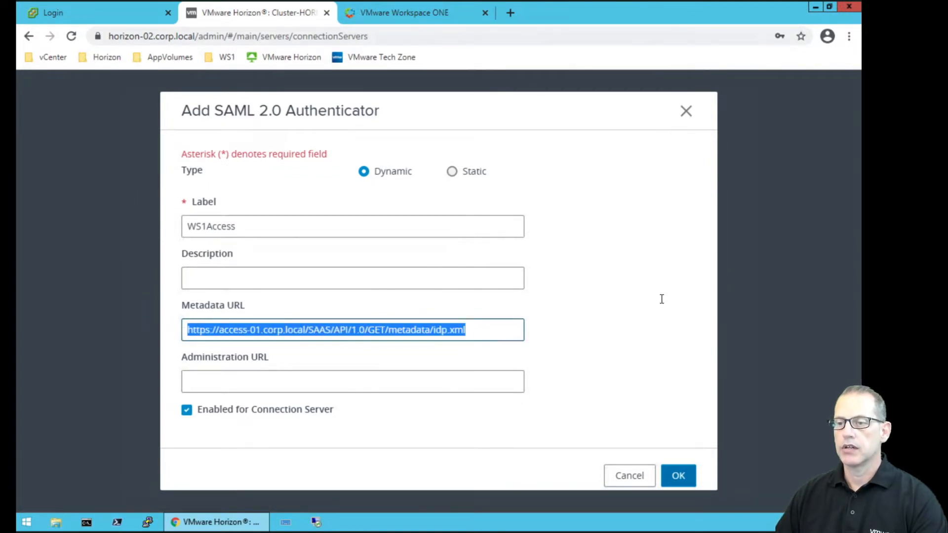
left_click(511, 14)
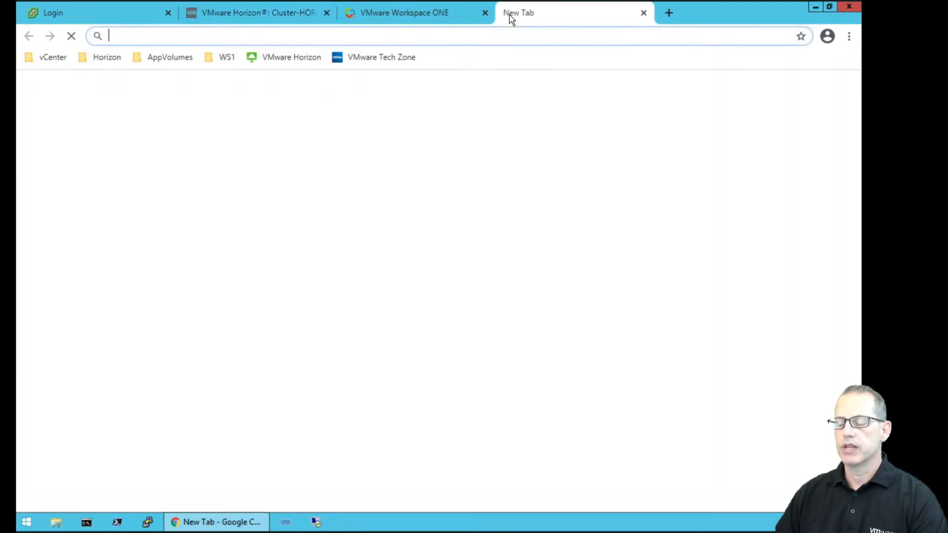
key("ctrl+v")
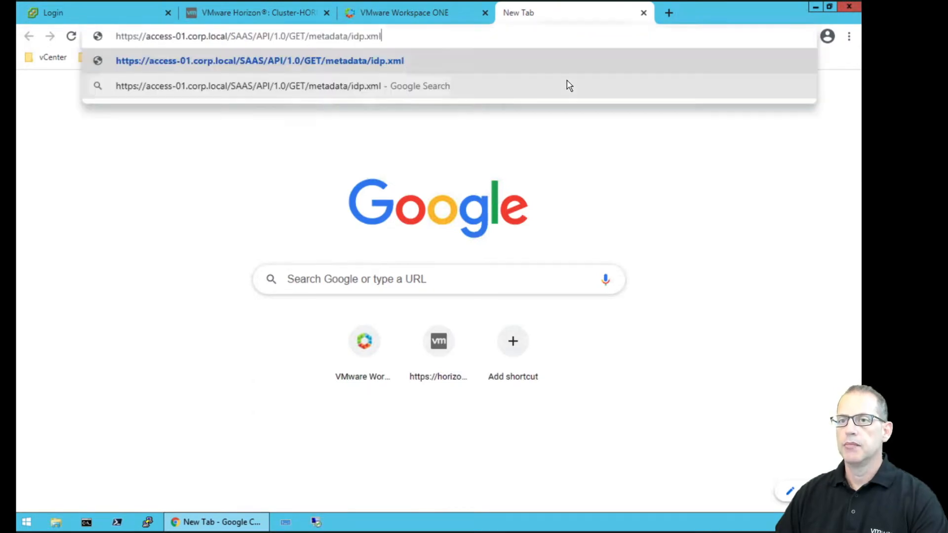
key("Return")
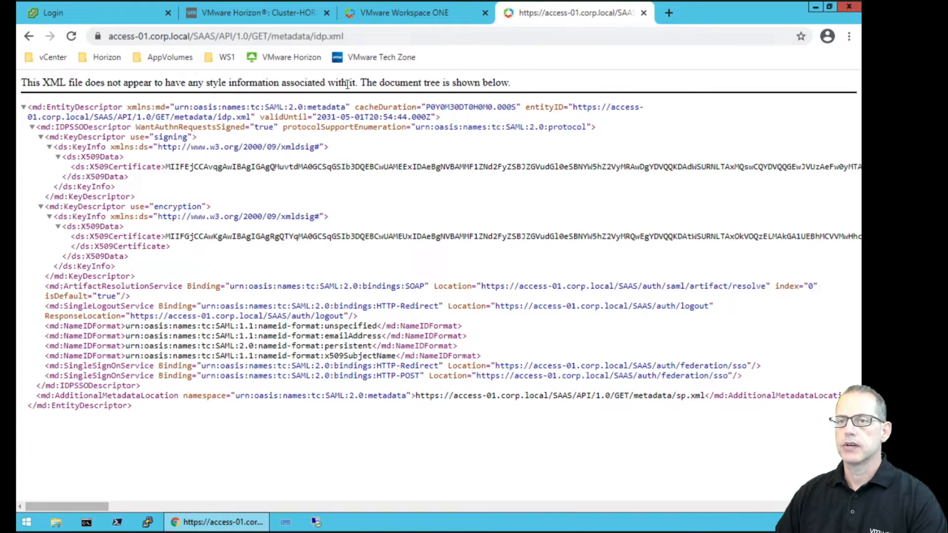
Return to the Horizon form and save the WS1Access SAML authenticator.
left_click(375, 10)
left_click(280, 13)
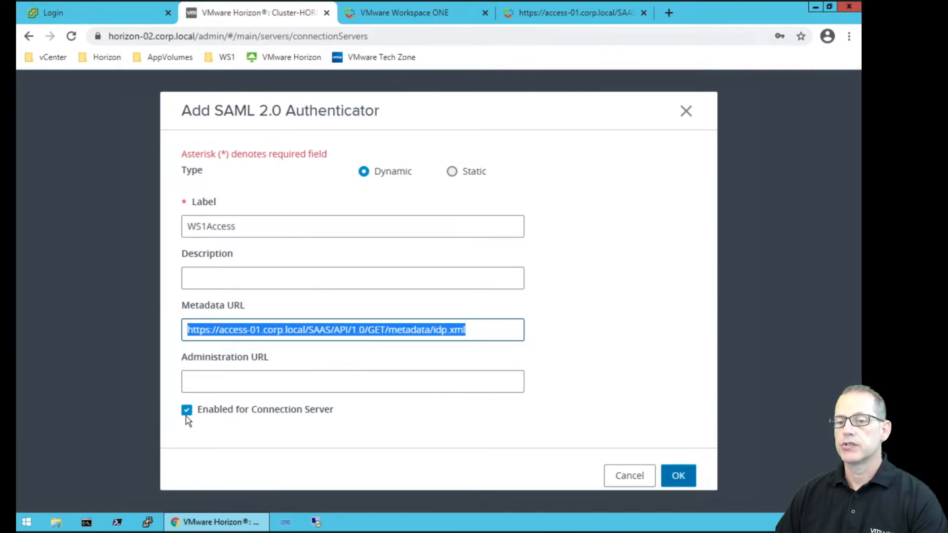
left_click(681, 476)
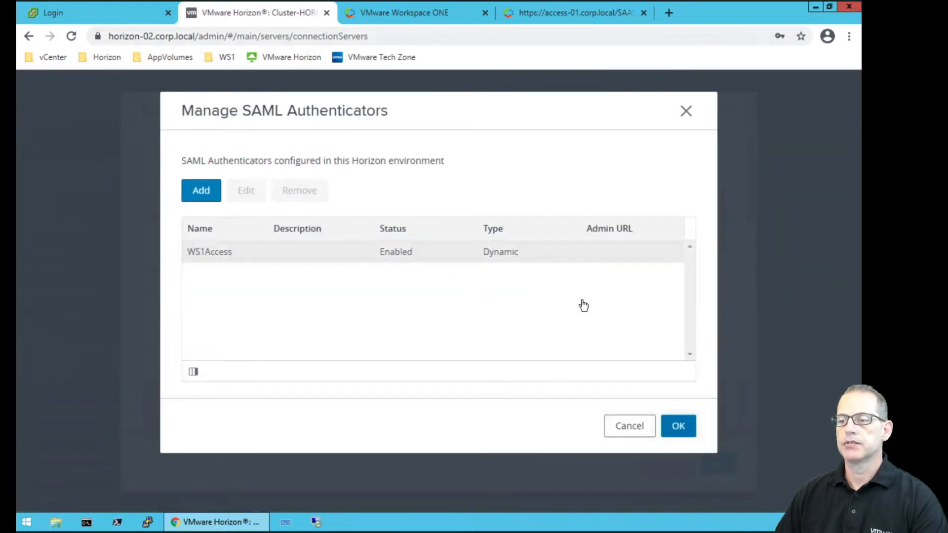
Accept the authenticator list and review HORIZON-02's Authentication settings.
left_click(678, 425)
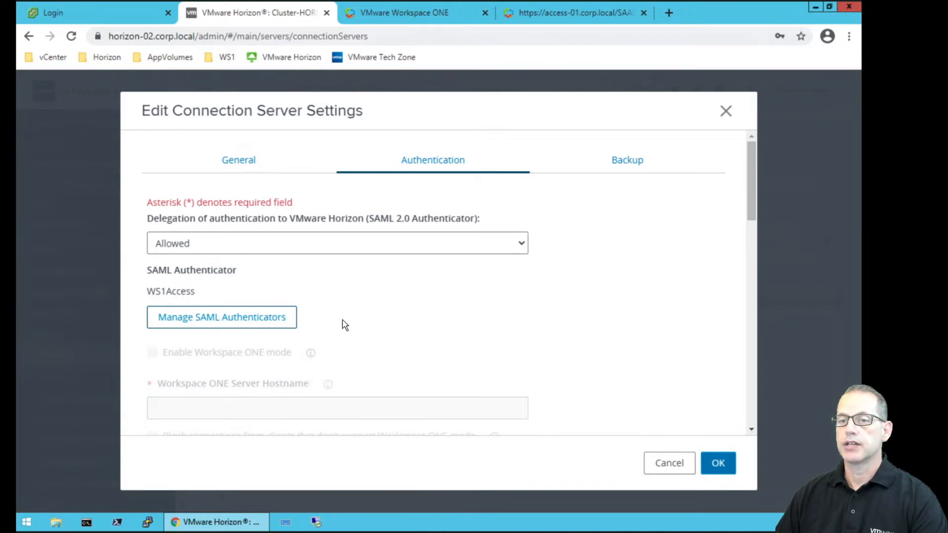
scroll(343, 337, "down", 3)
scroll(344, 338, "down", 4)
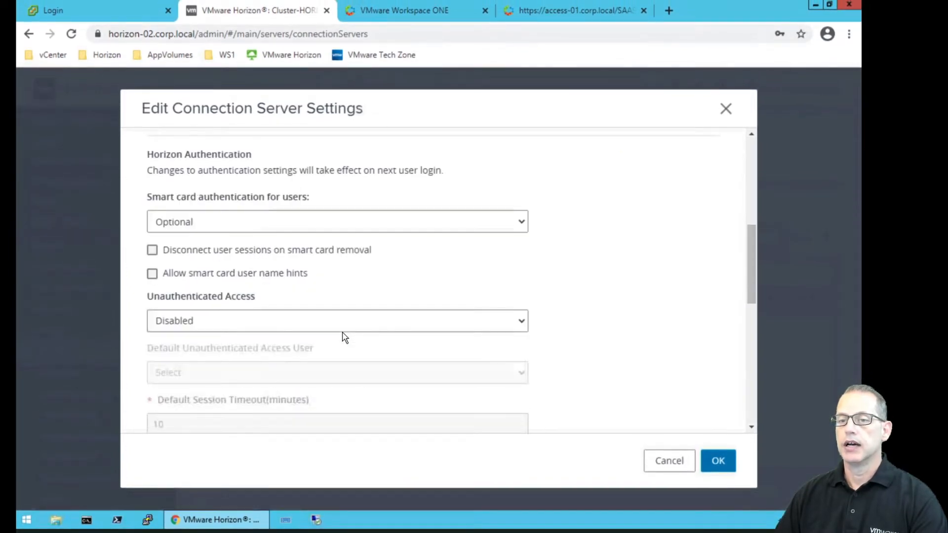
scroll(344, 337, "down", 7)
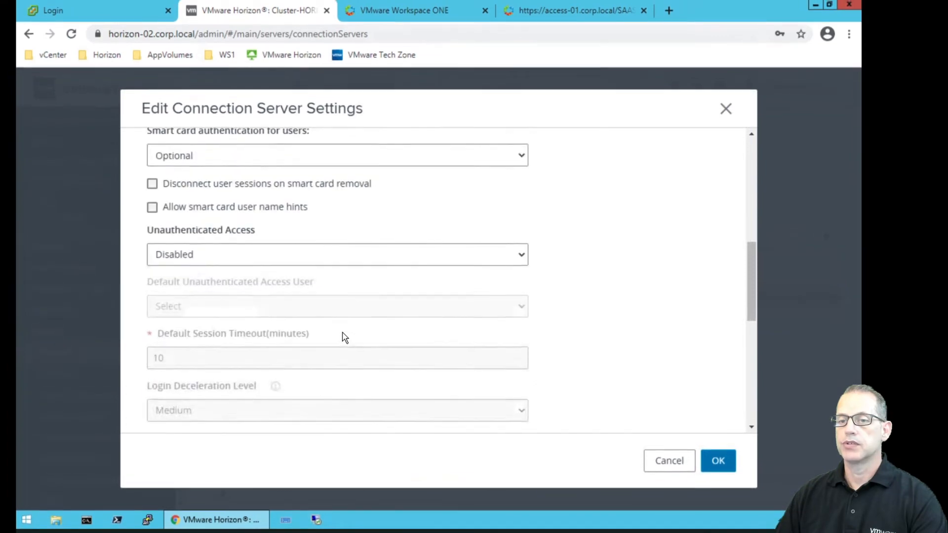
scroll(345, 338, "down", 3)
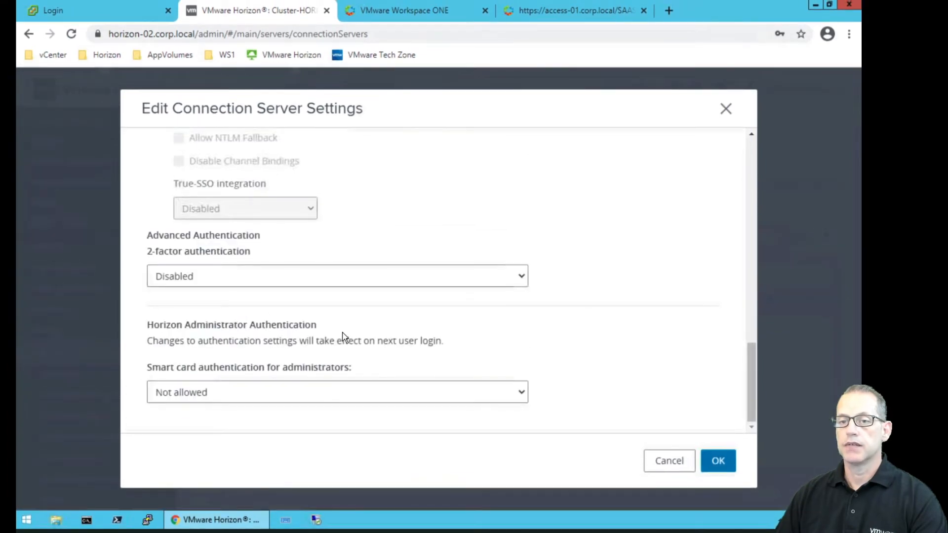
scroll(344, 337, "up", 10)
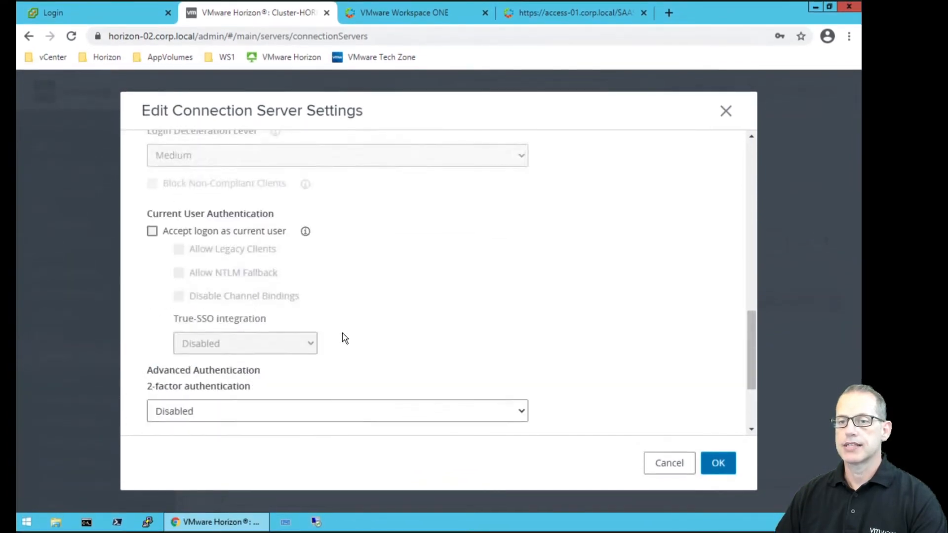
scroll(344, 337, "up", 7)
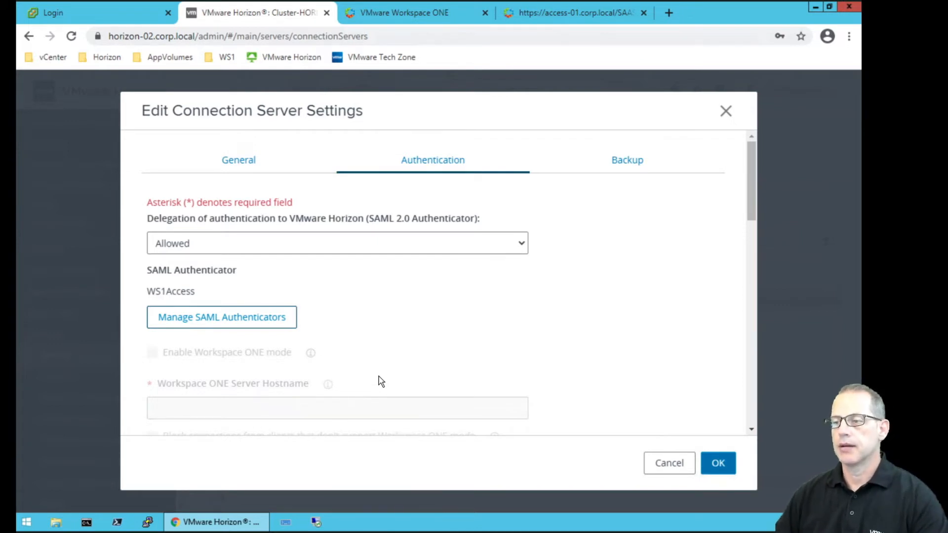
Confirm the connection server settings and bring up the Workspace ONE sign-in page.
left_click(721, 462)
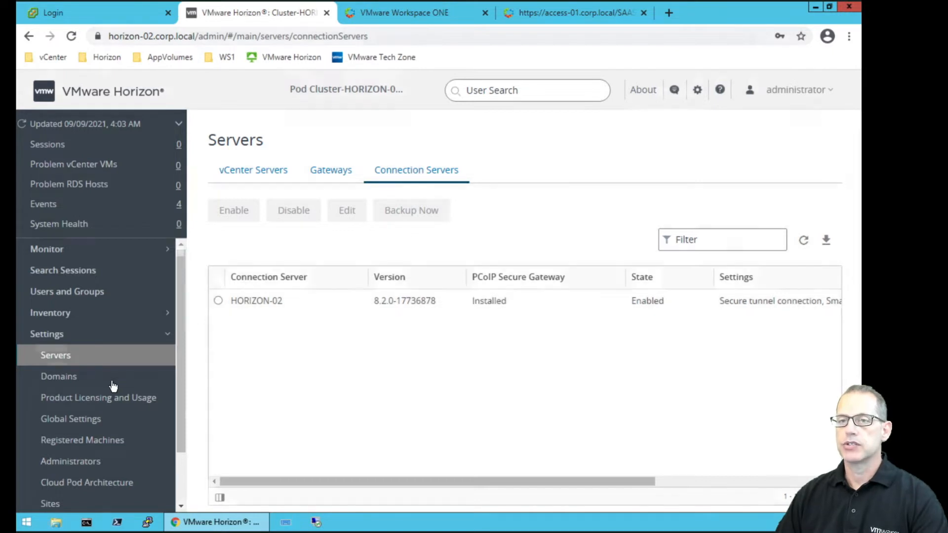
left_click(446, 9)
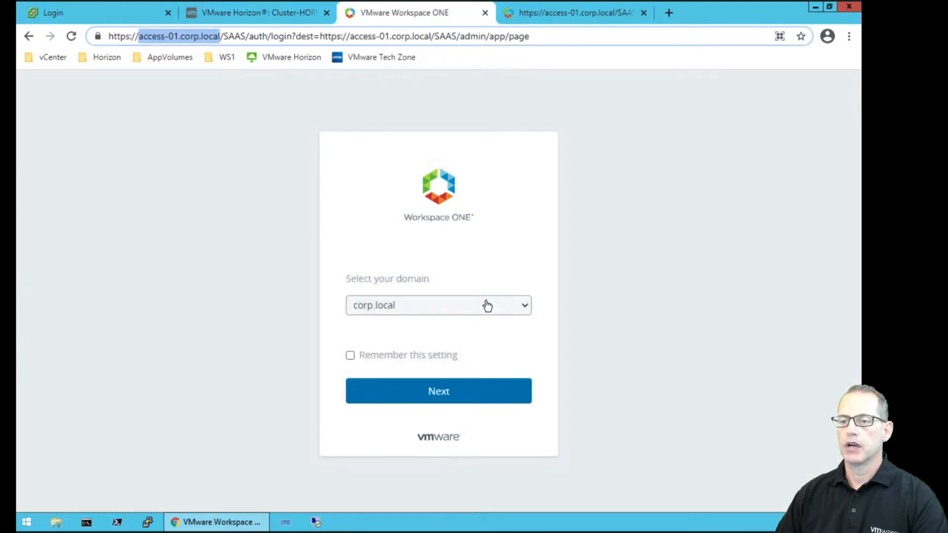
Choose System Domain as the sign-in domain and continue.
left_click(485, 304)
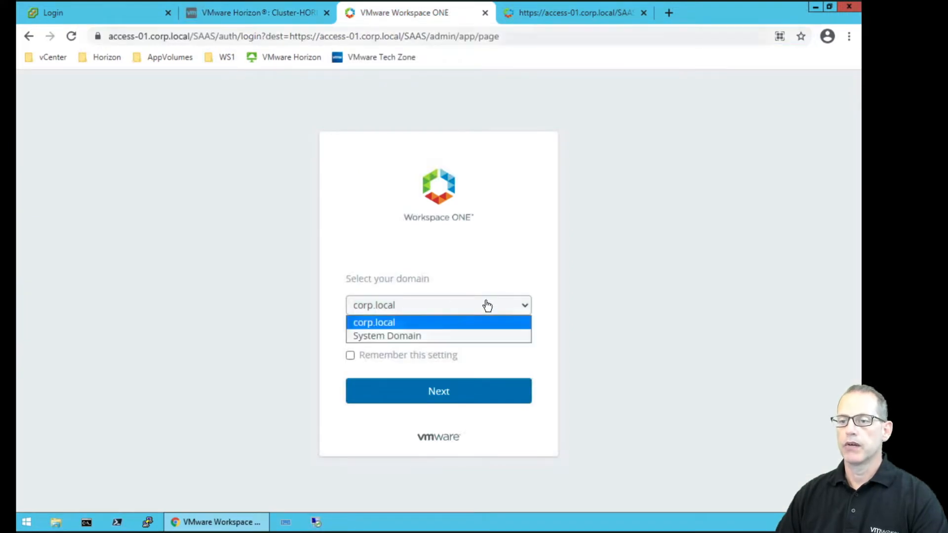
left_click(427, 336)
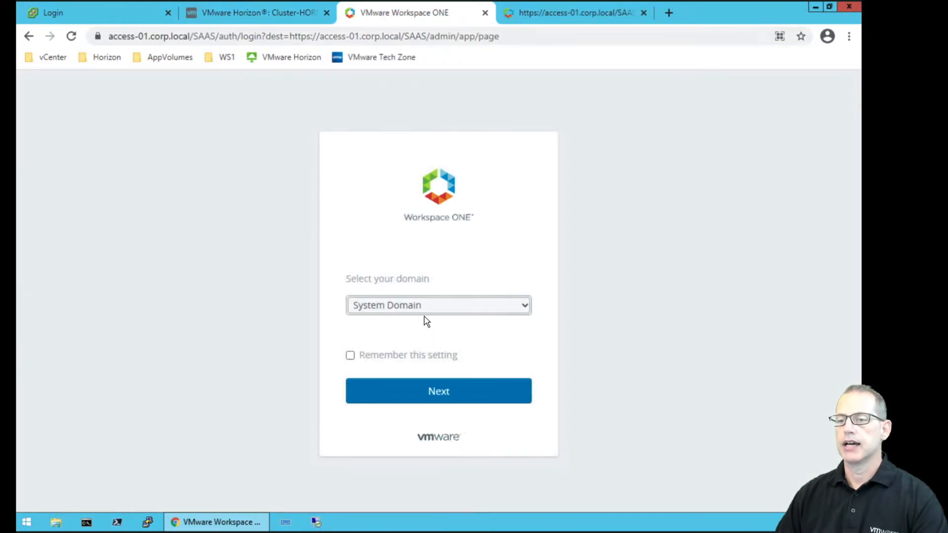
left_click(433, 393)
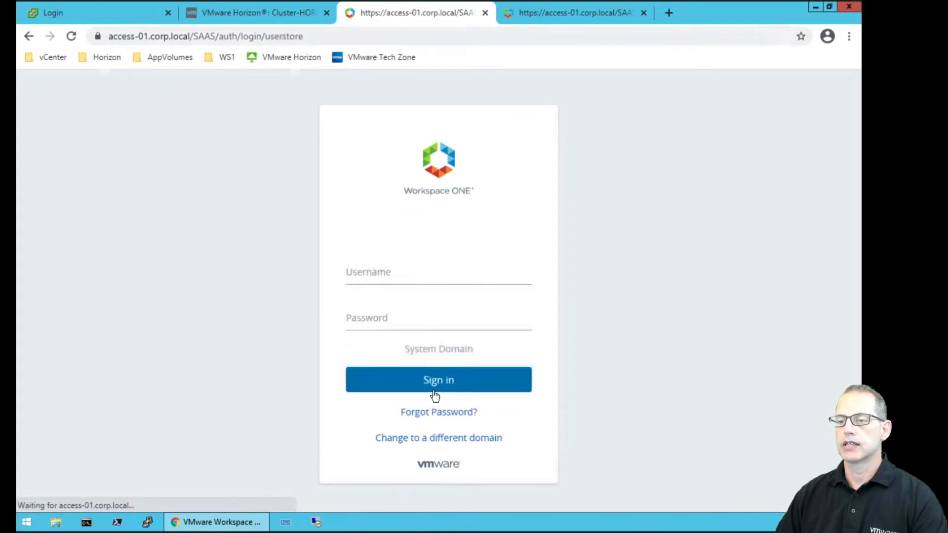
Sign in with username admin and the account password.
triple_click(455, 273)
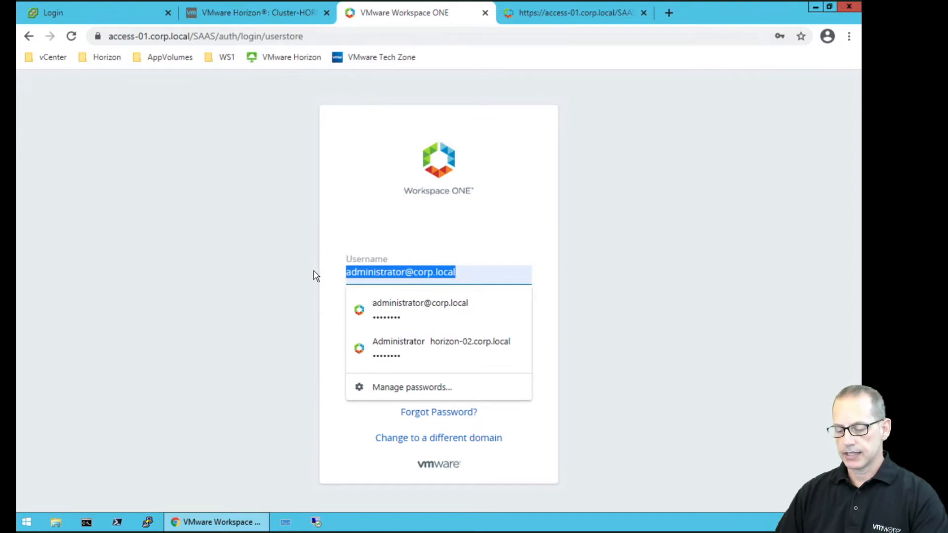
type("admin")
key("Tab")
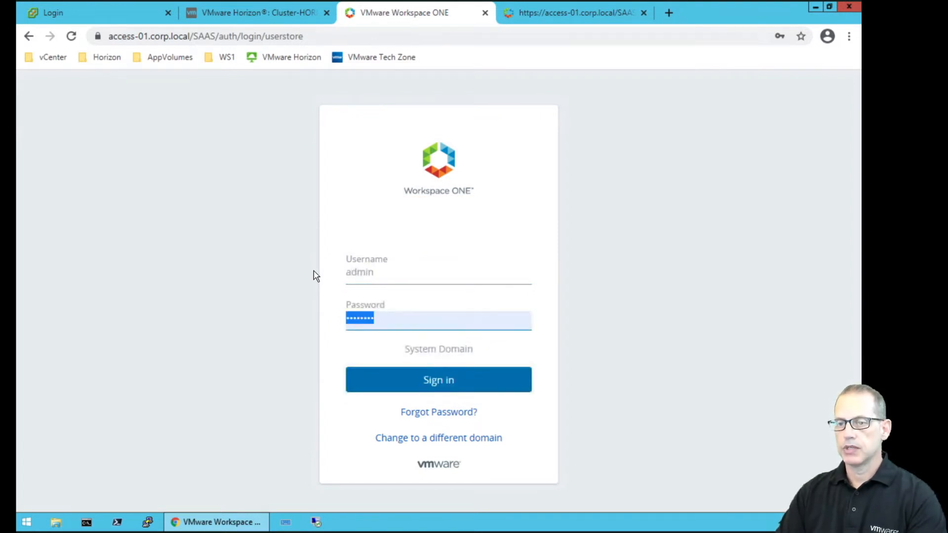
type("VMware1!")
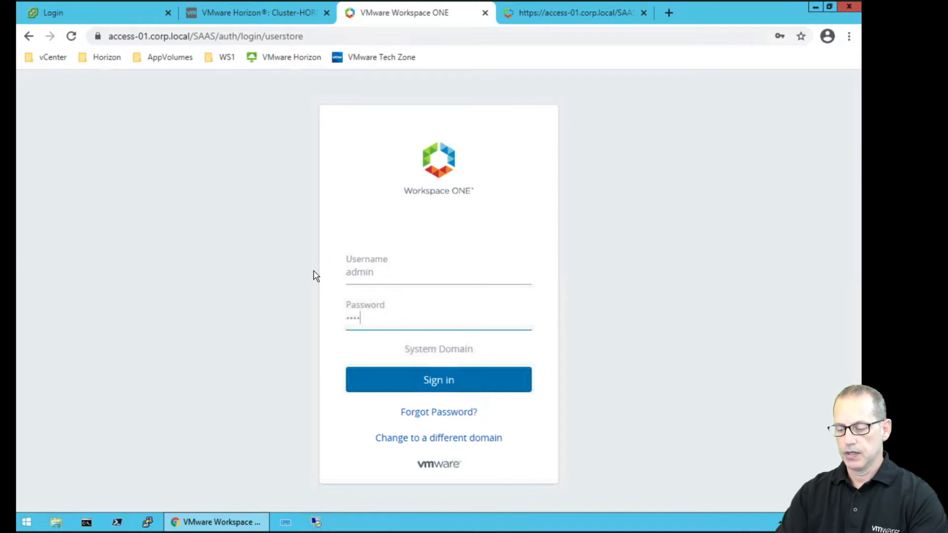
key("Return")
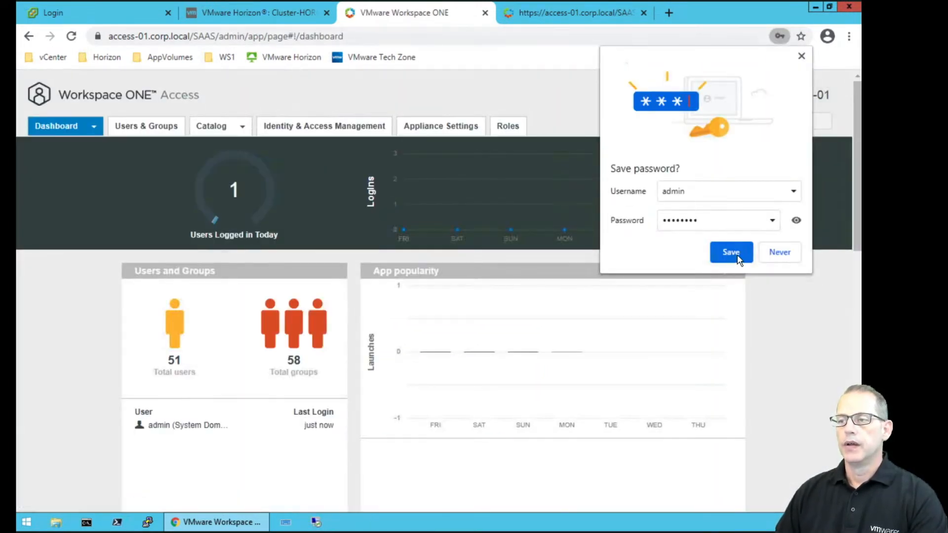
Save the admin password in Chrome and bring up the Catalog menu on the Dashboard.
left_click(731, 253)
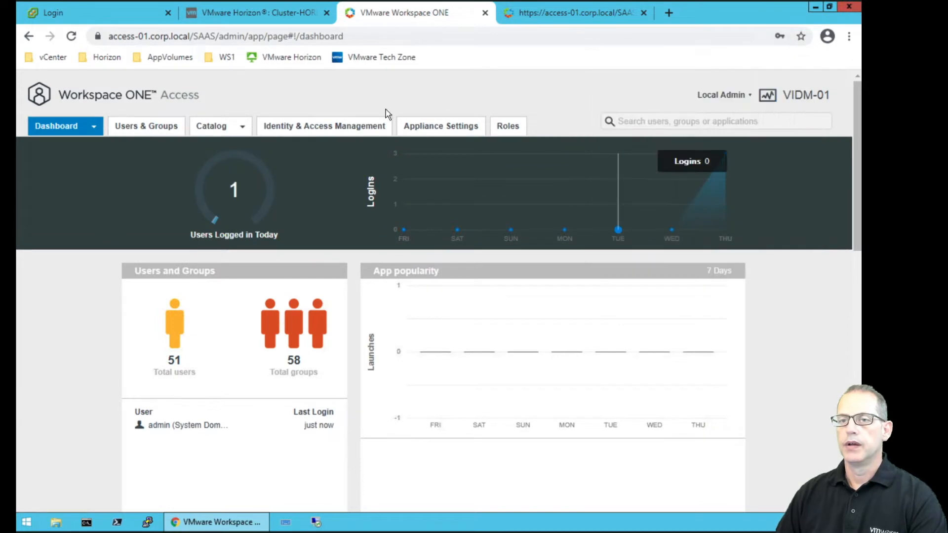
left_click(144, 127)
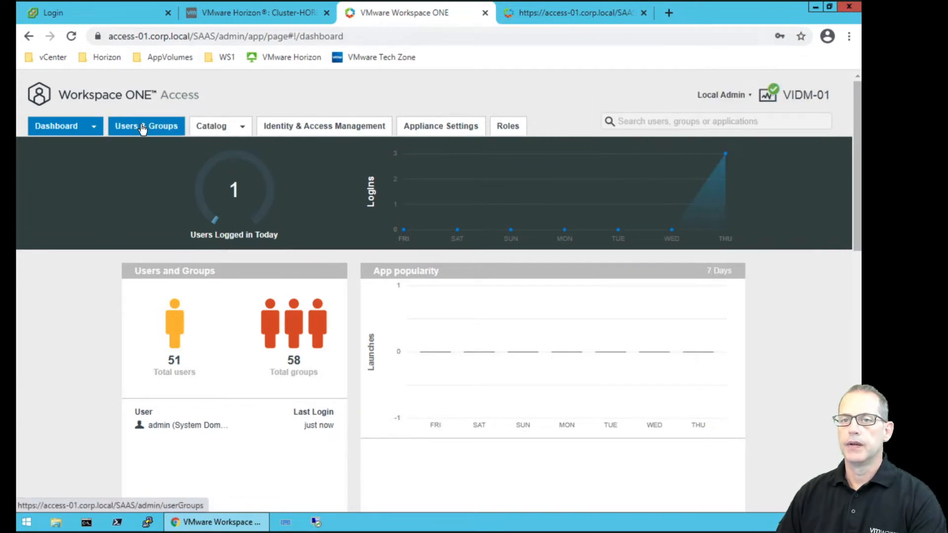
mouse_move(239, 128)
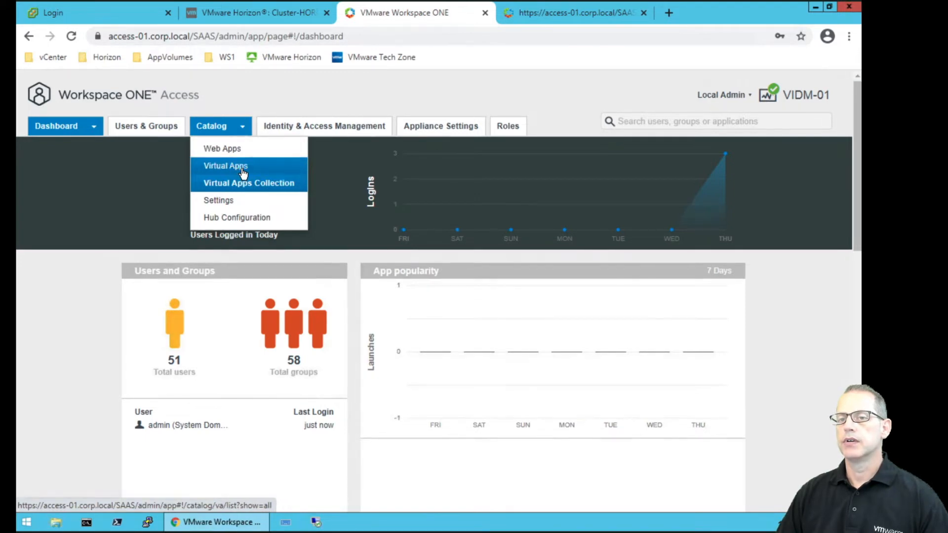
Open the Instant Clone Pool desktop from Virtual Apps and check its default_access_policy_set policy.
left_click(242, 168)
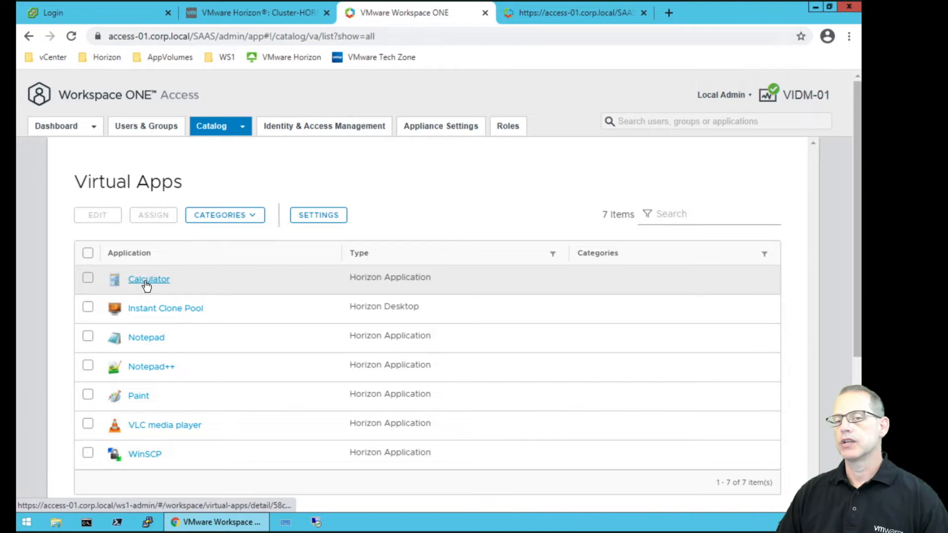
left_click(167, 310)
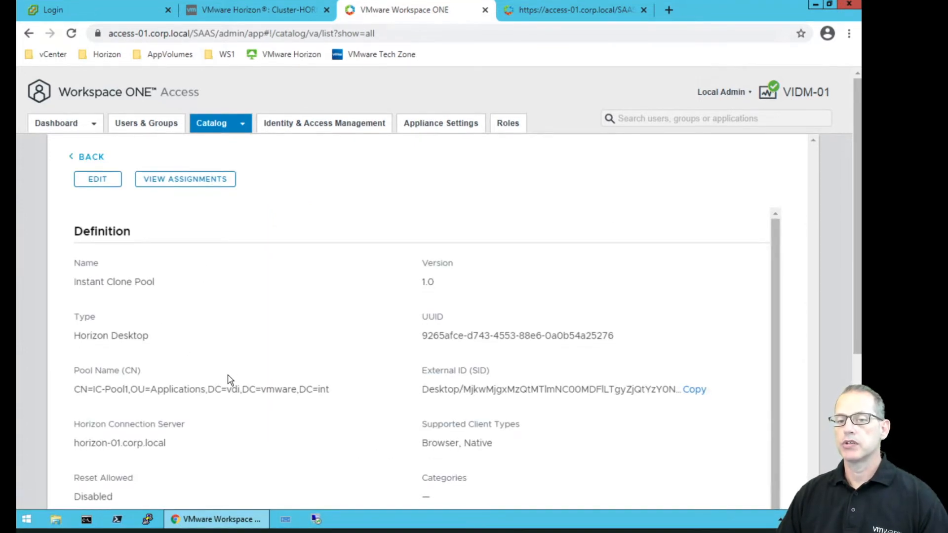
scroll(228, 379, "down", 2)
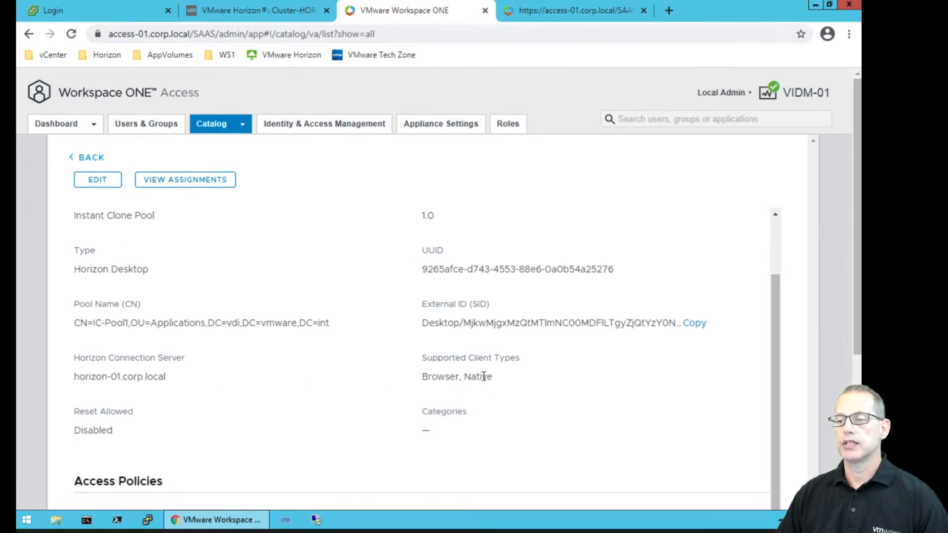
scroll(342, 375, "down", 5)
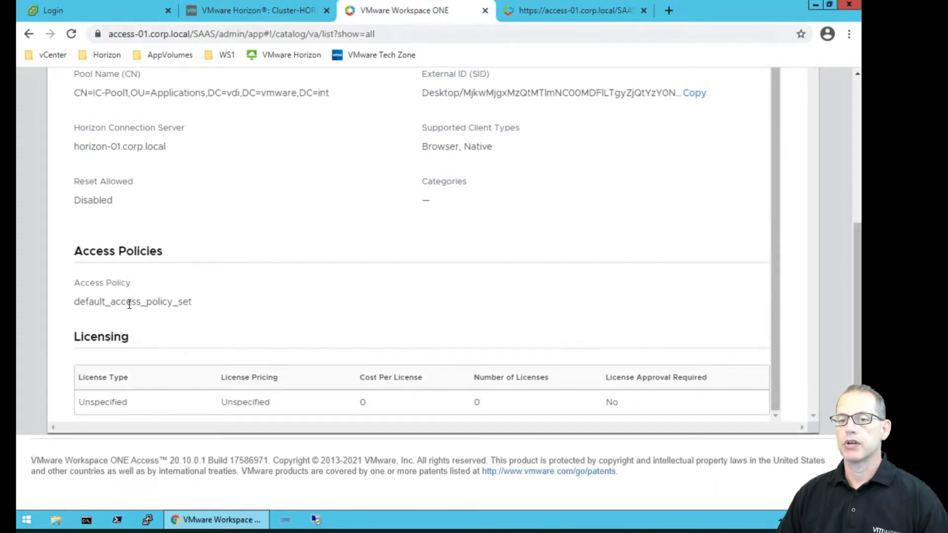
scroll(209, 308, "up", 5)
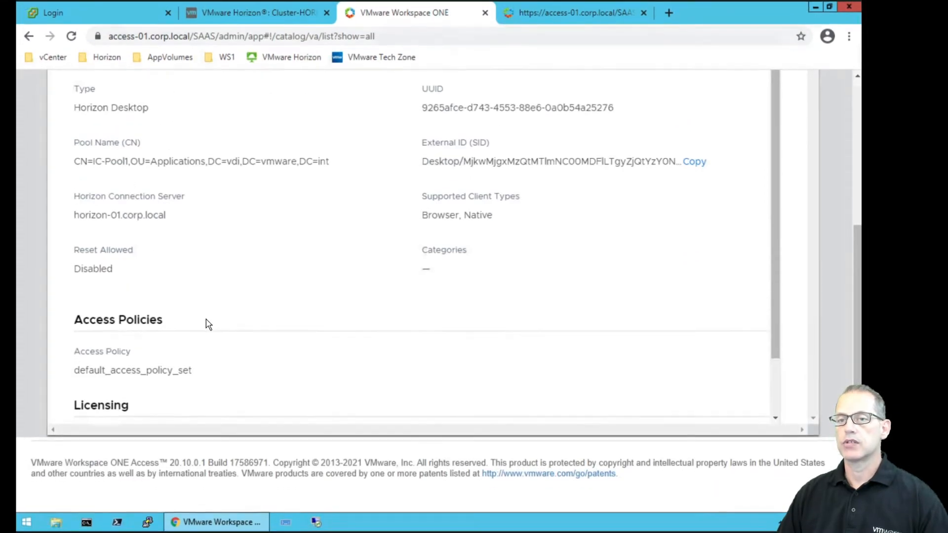
scroll(216, 296, "up", 2)
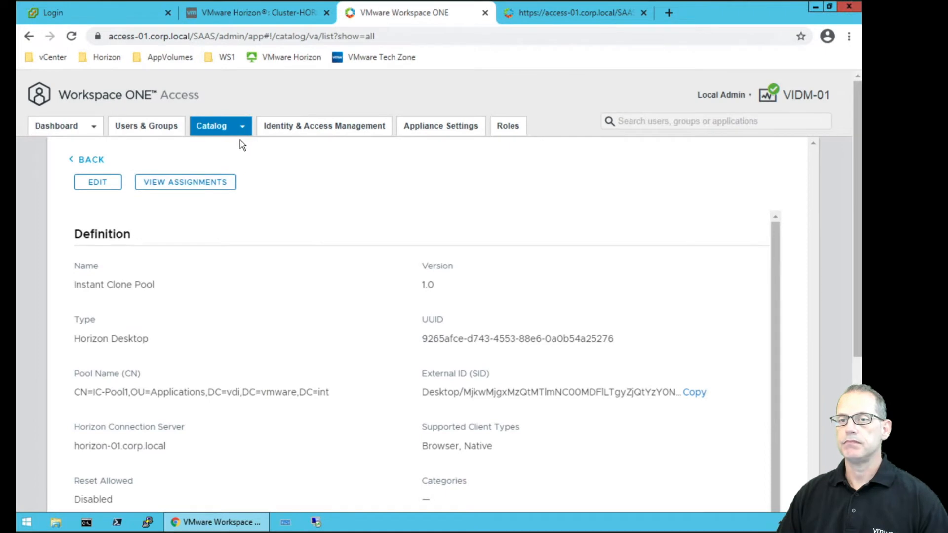
View the desktop's assignments, confirming Domain Users as User-Activated.
left_click(213, 186)
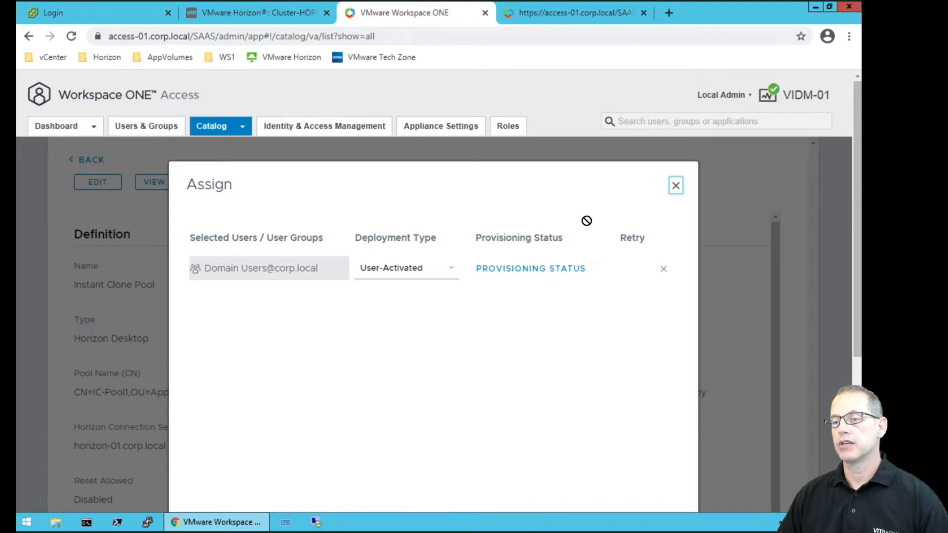
left_click(676, 187)
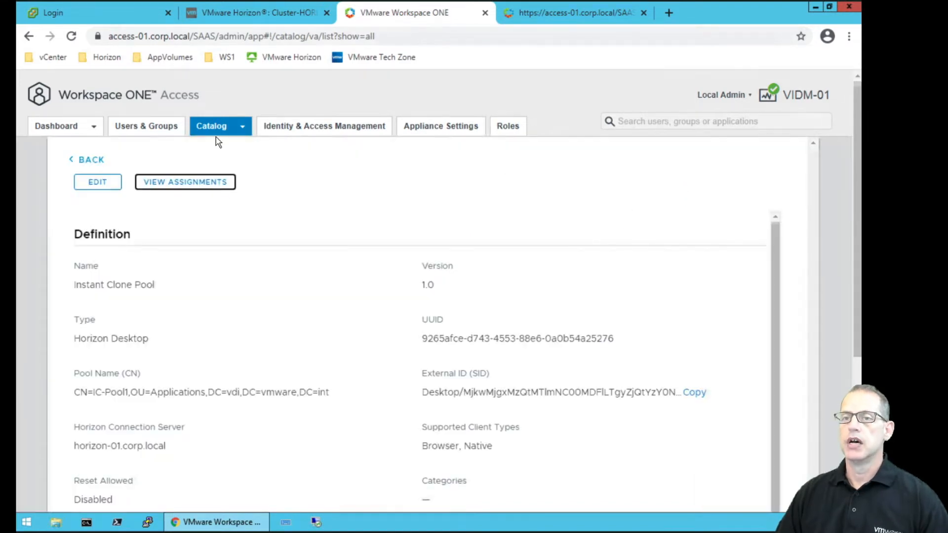
mouse_move(239, 127)
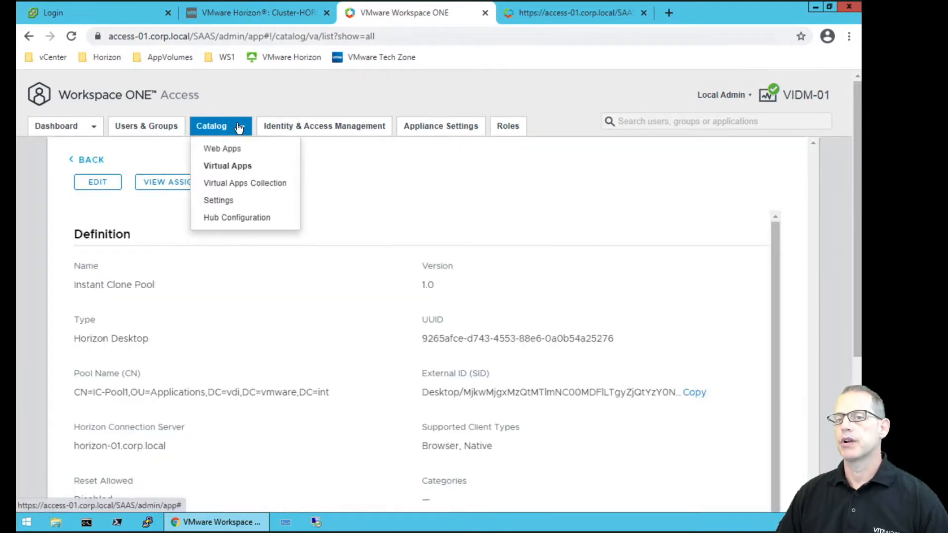
Start a new Horizon virtual apps collection named 'Horizon 02'.
left_click(241, 186)
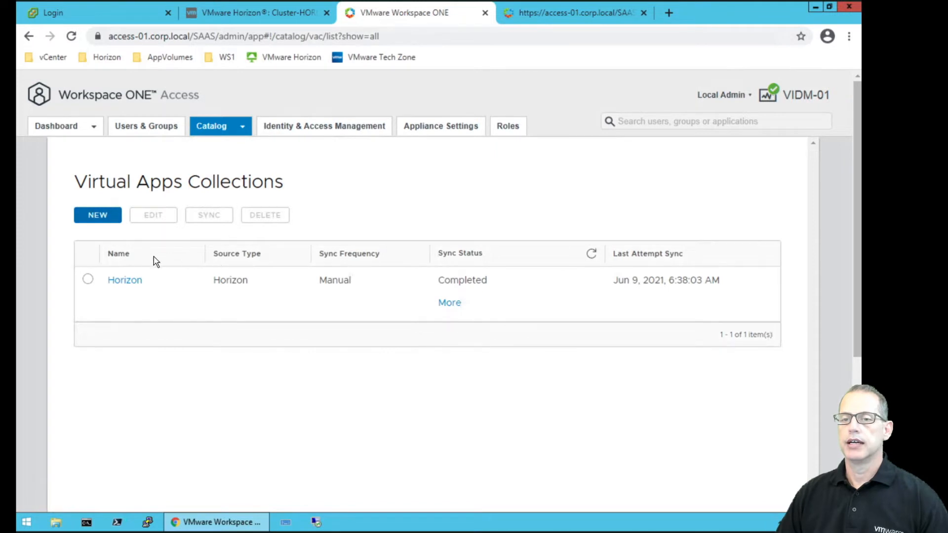
left_click(101, 215)
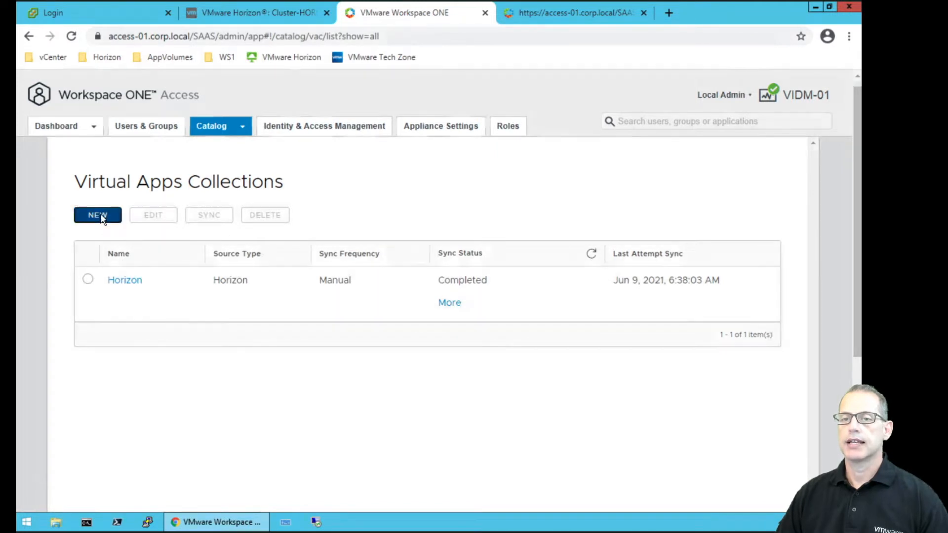
left_click(224, 391)
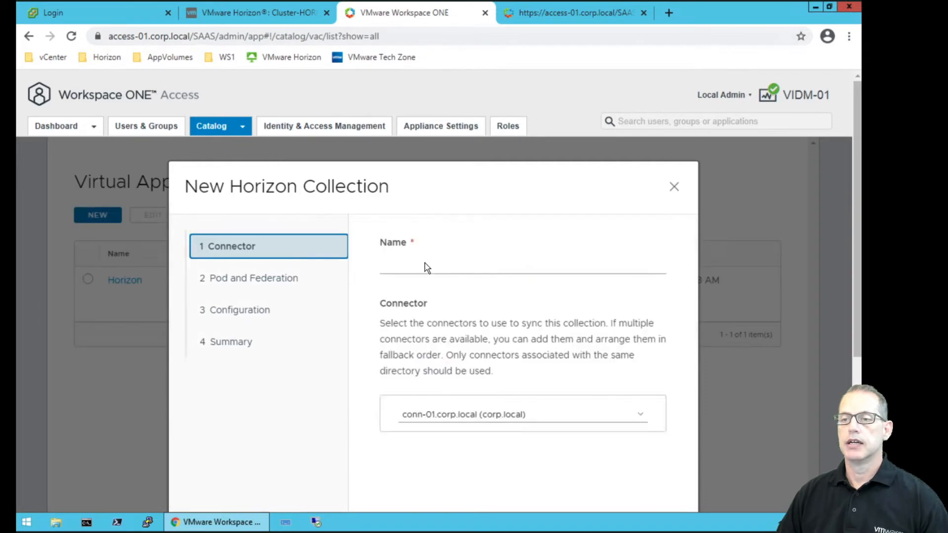
left_click(422, 264)
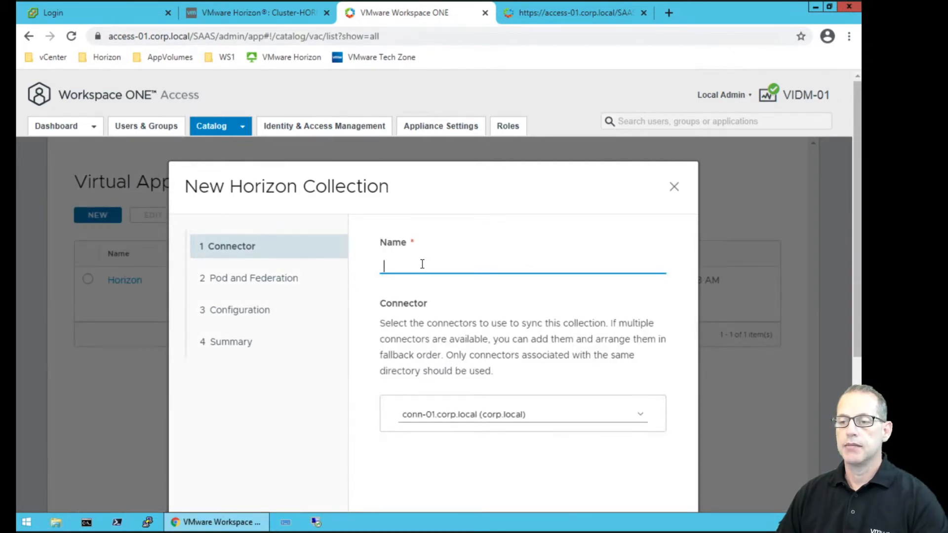
type("Horizon ")
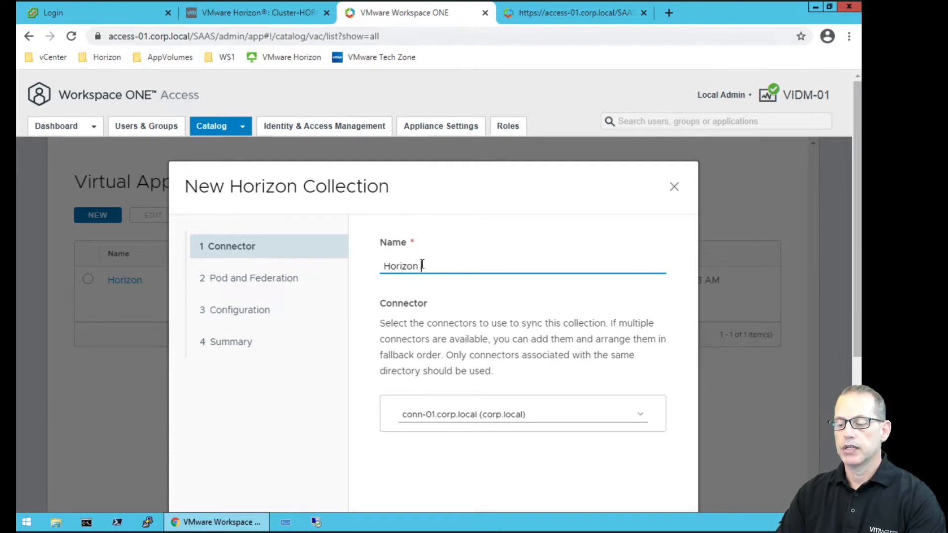
type("02")
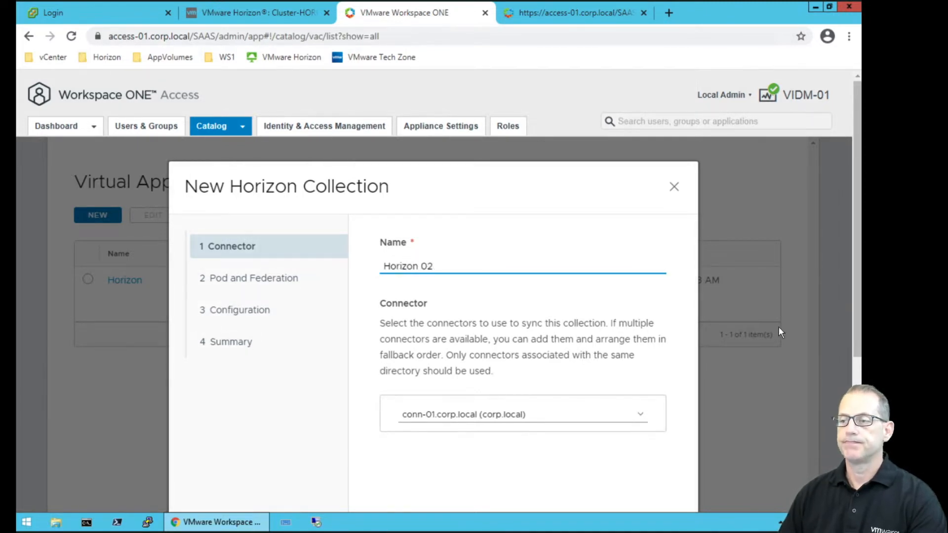
Reduce Chrome's page zoom to 80% so the whole wizard fits.
scroll(854, 352, "down", 2)
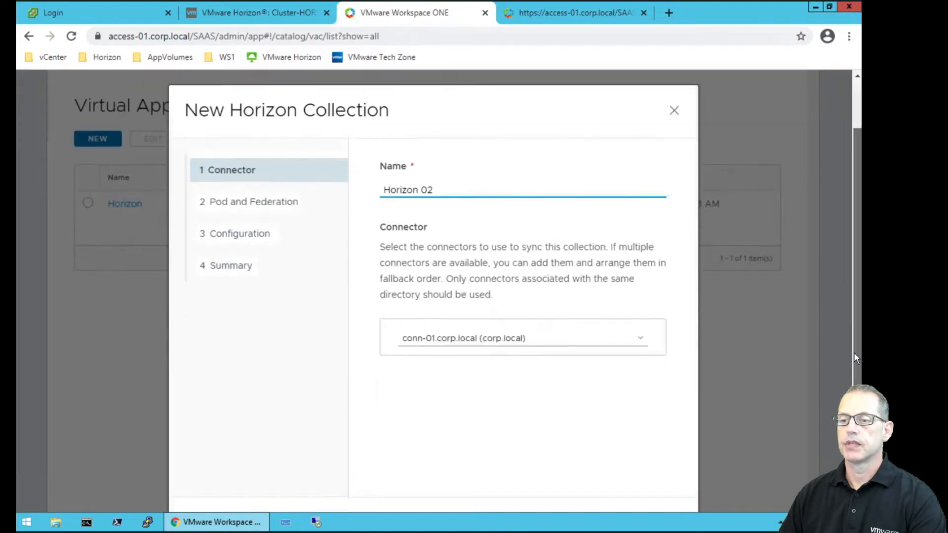
left_click(851, 36)
left_click(762, 159)
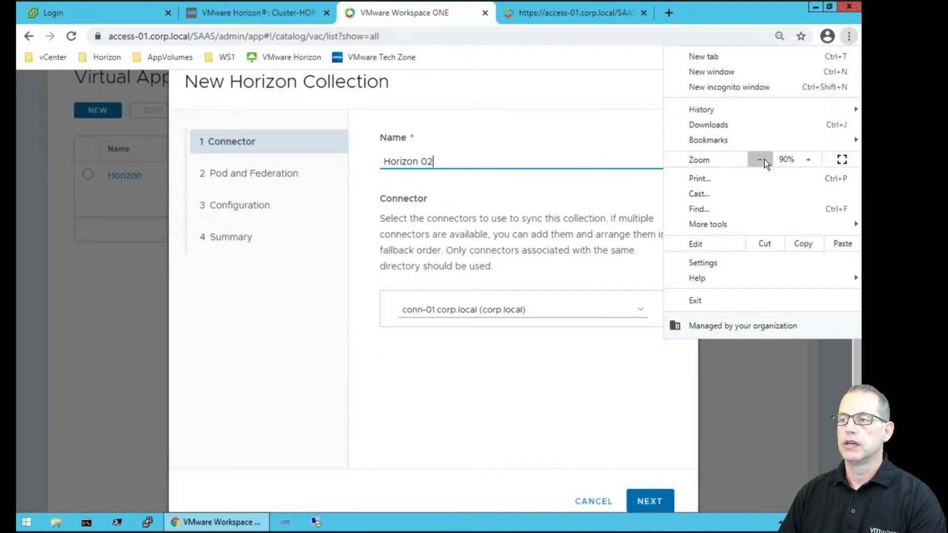
left_click(761, 159)
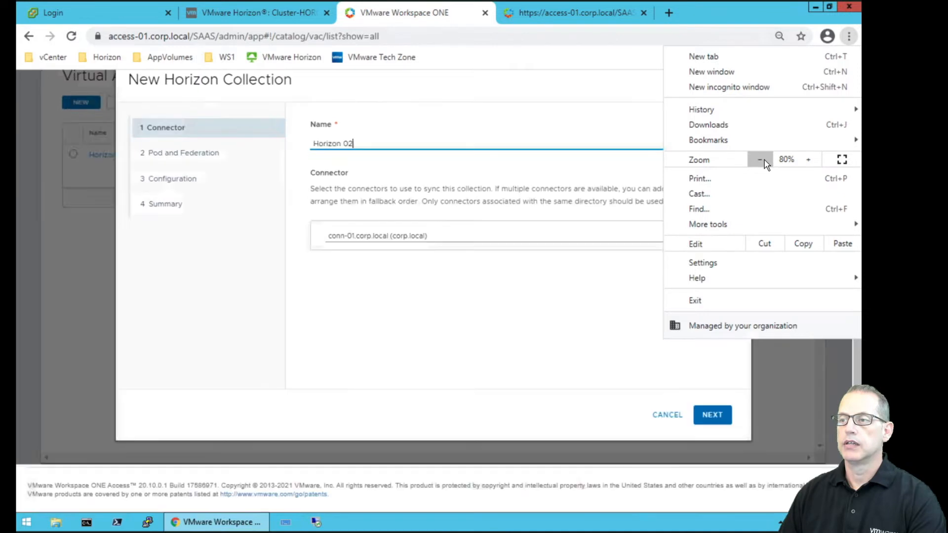
left_click(808, 369)
left_click_drag(858, 368, 859, 342)
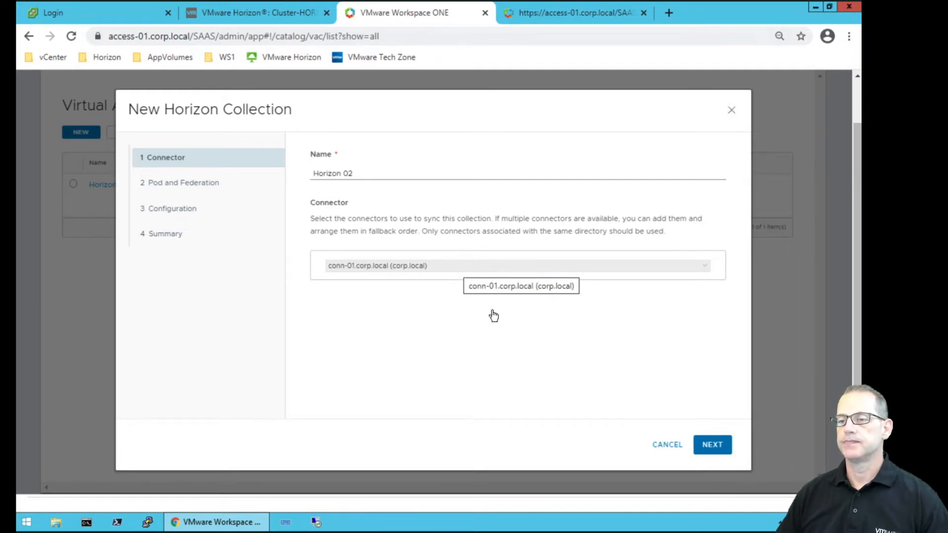
Add a pod with connection server horizon-02.corp.local, copied from the Horizon tab's address.
left_click(711, 446)
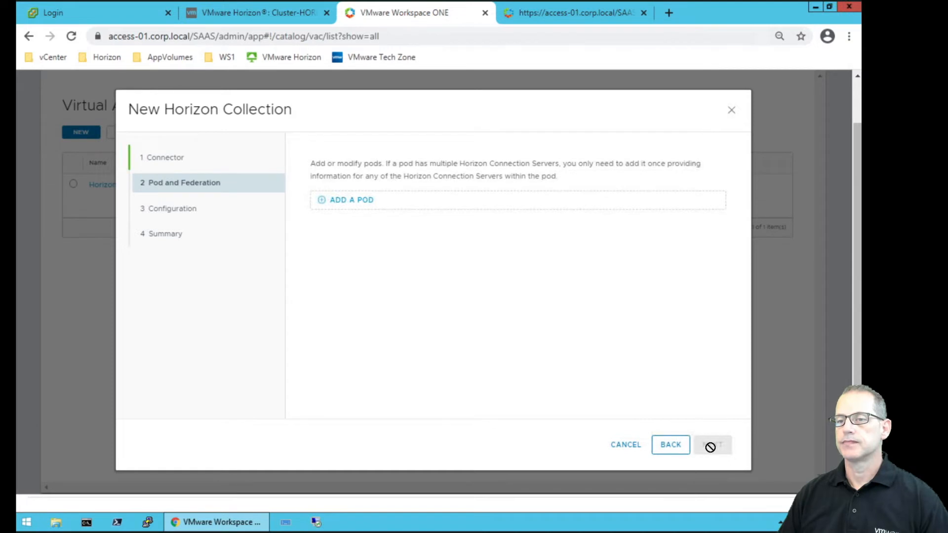
left_click(351, 200)
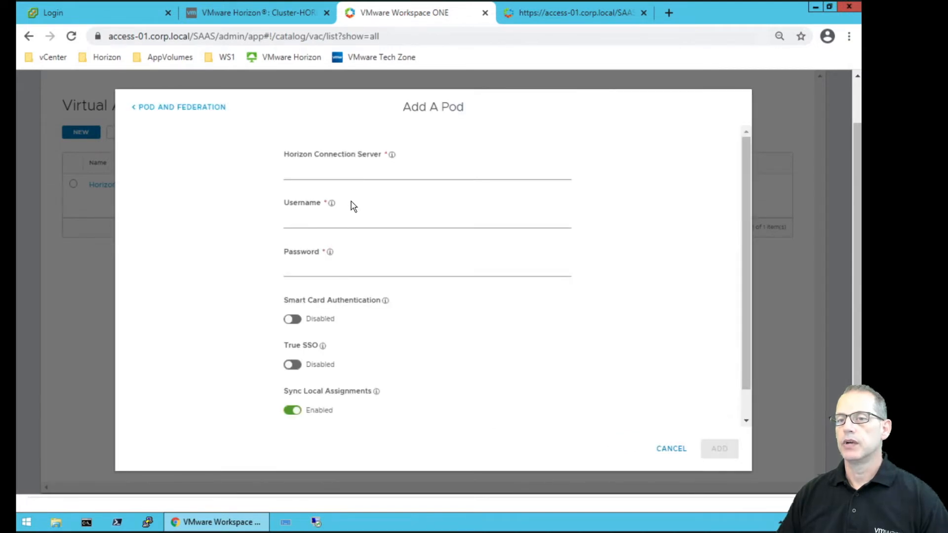
left_click(337, 171)
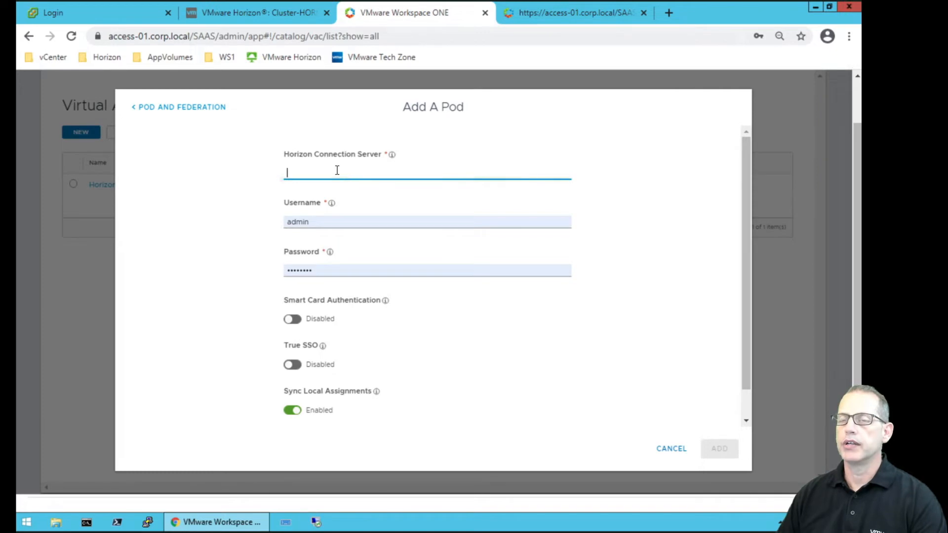
left_click(241, 11)
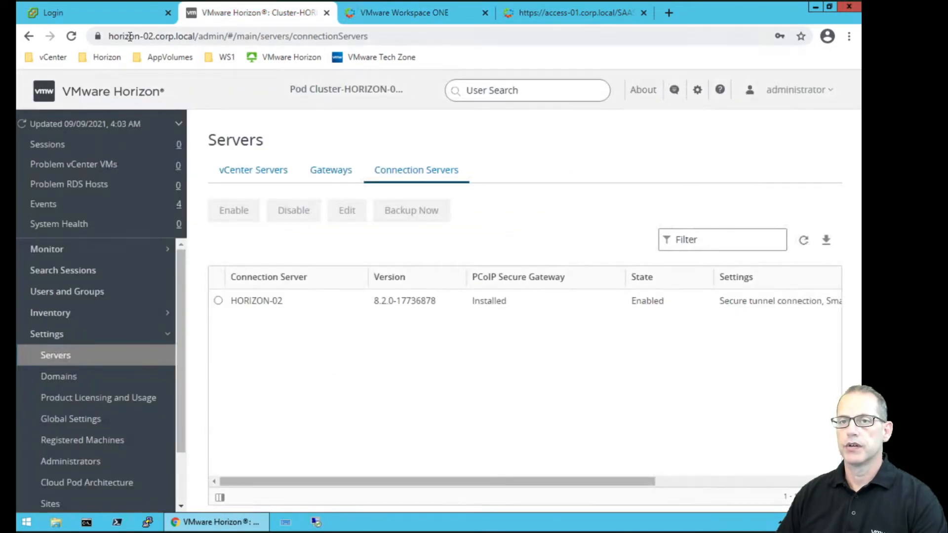
left_click(171, 39)
left_click(183, 38)
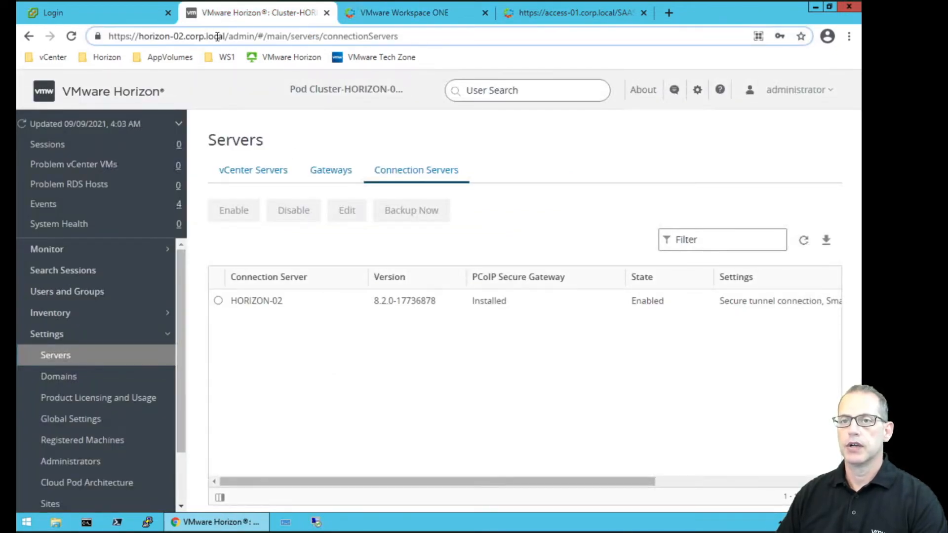
left_click_drag(225, 36, 140, 38)
key("ctrl+c")
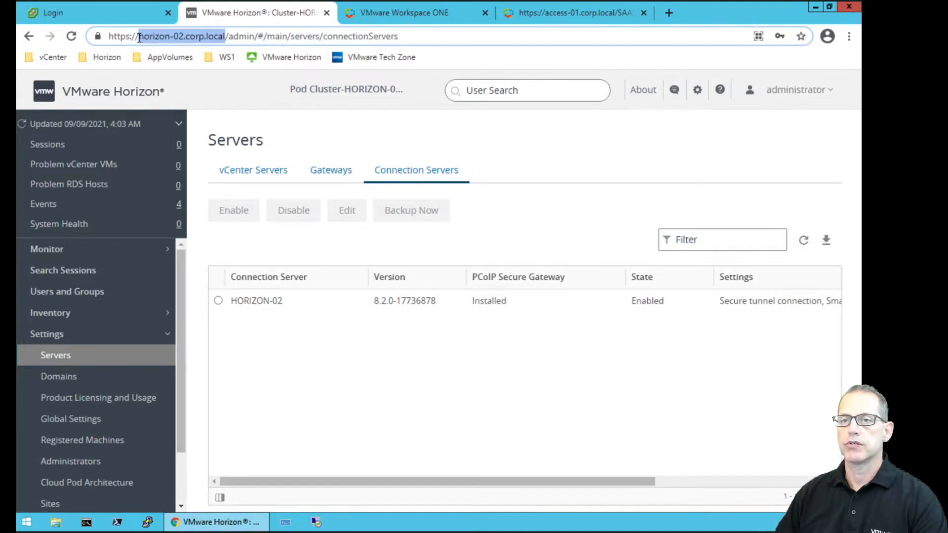
left_click(429, 13)
key("ctrl+v")
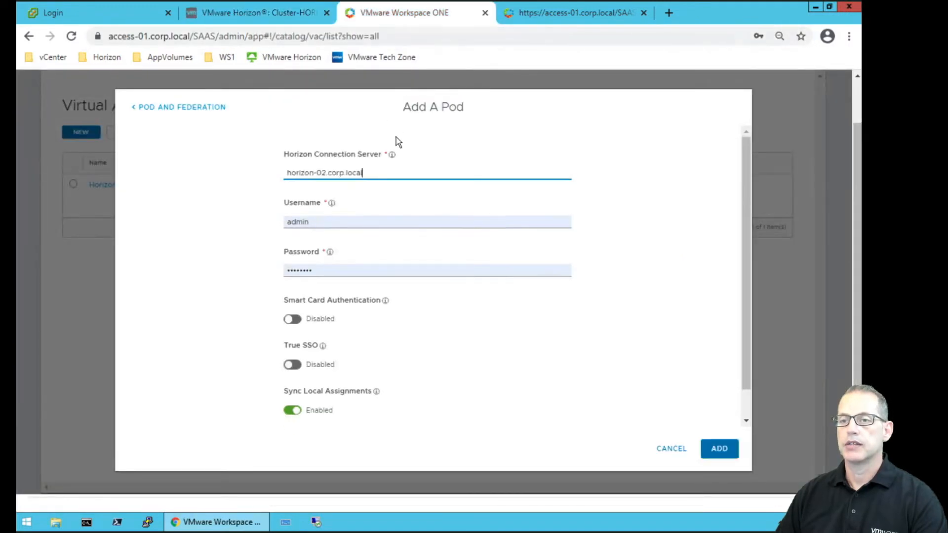
Fill in the saved domain administrator credentials and add the horizon-02 pod.
left_click(327, 222)
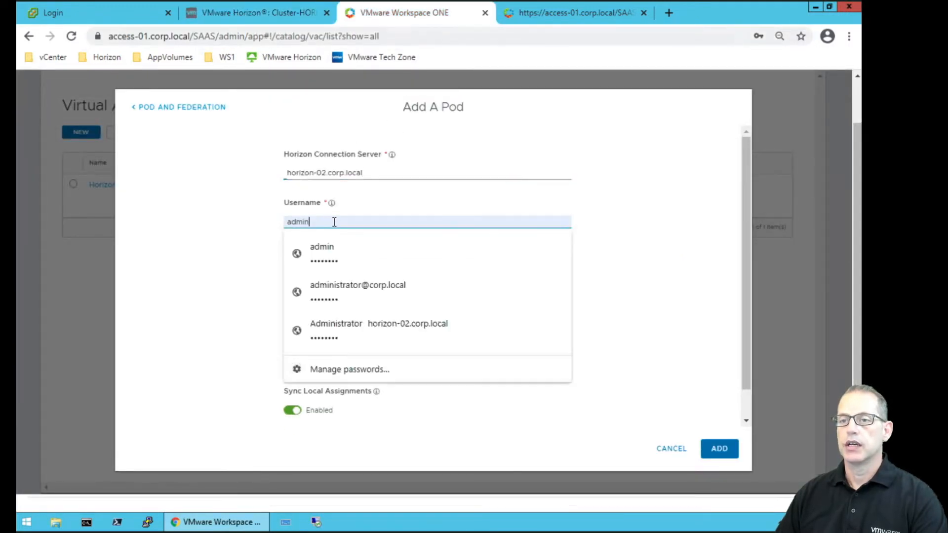
left_click(359, 294)
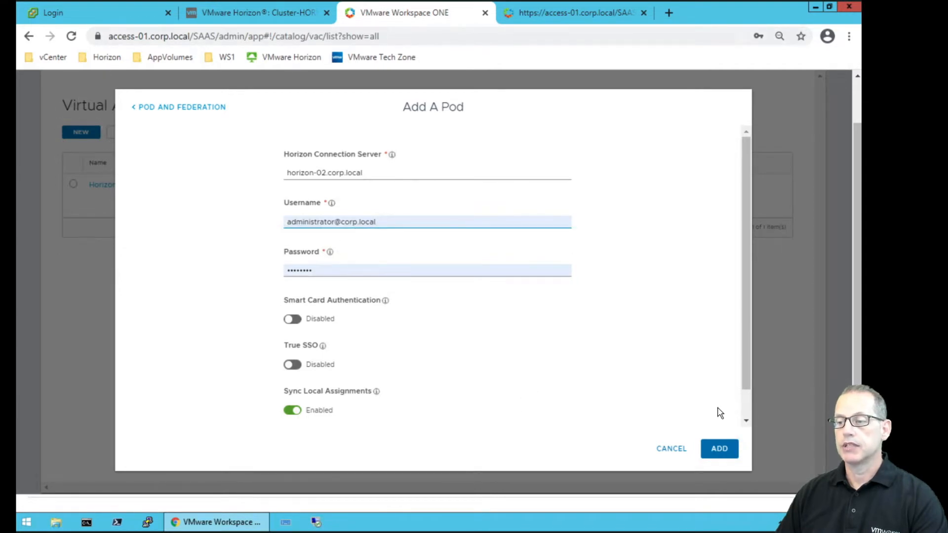
left_click_drag(746, 379, 745, 420)
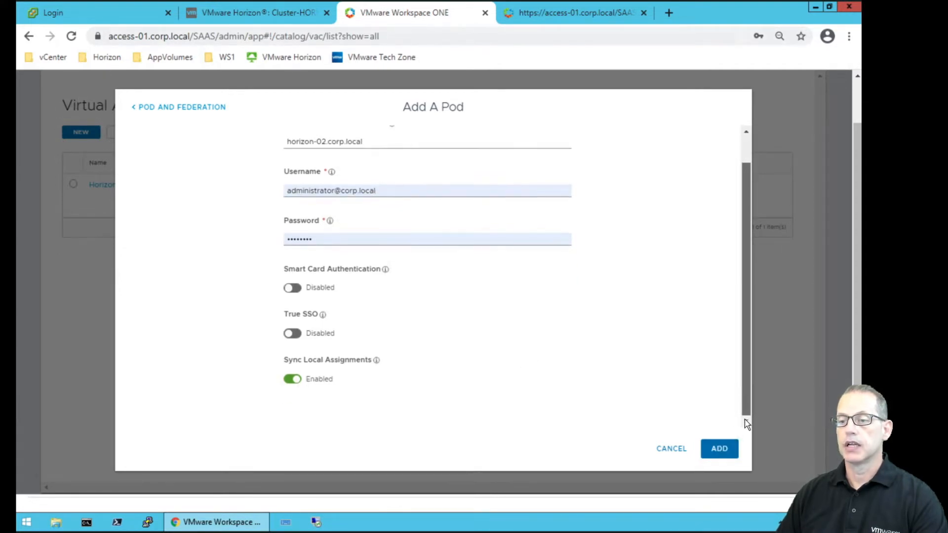
left_click(720, 449)
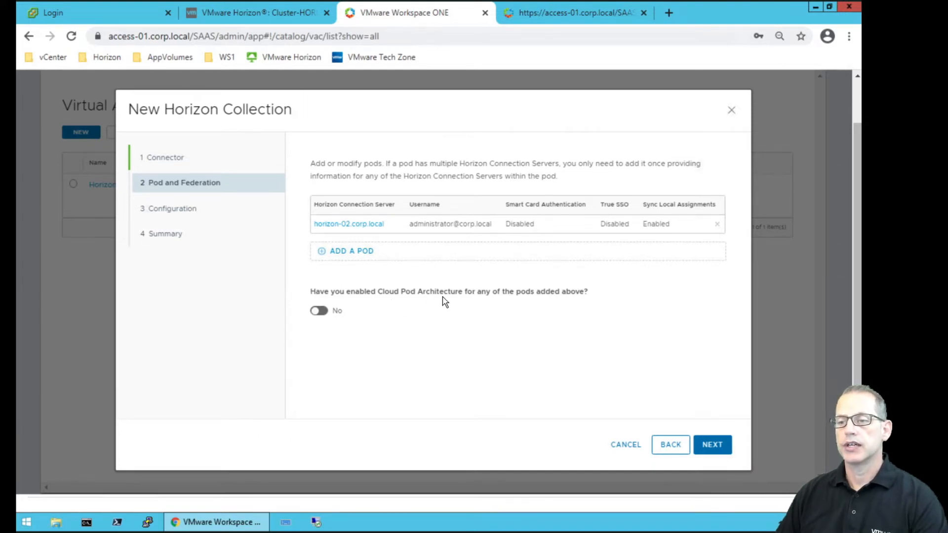
Leave Cloud Pod Architecture off for the pod and continue to Configuration.
left_click(321, 311)
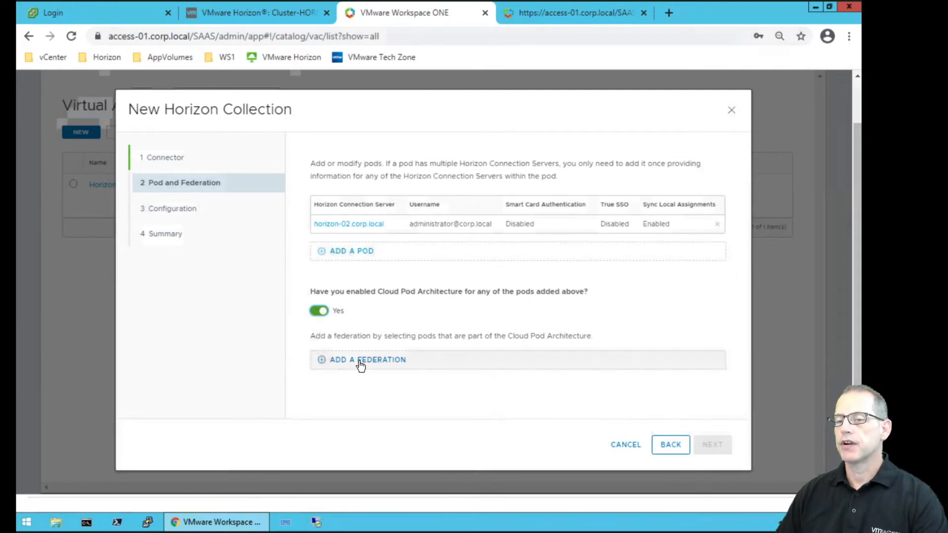
left_click(319, 312)
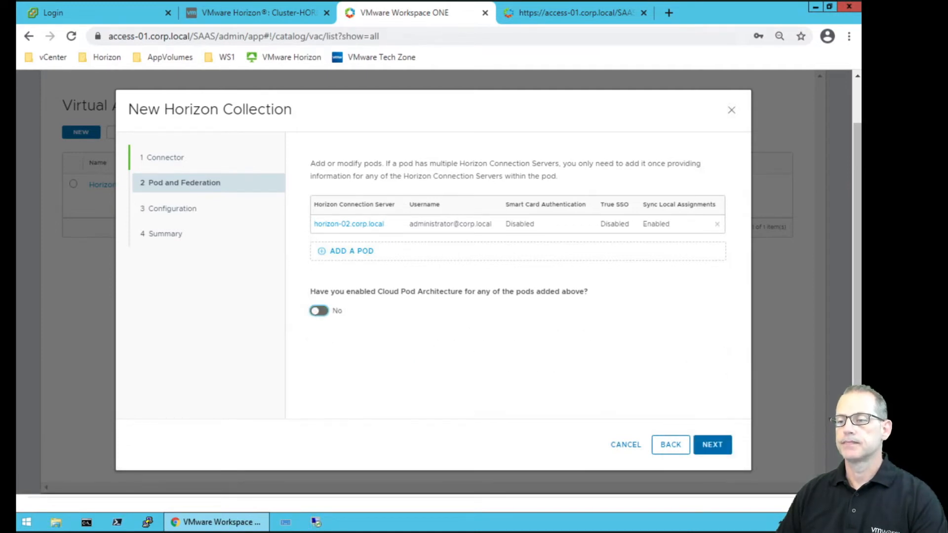
left_click(718, 449)
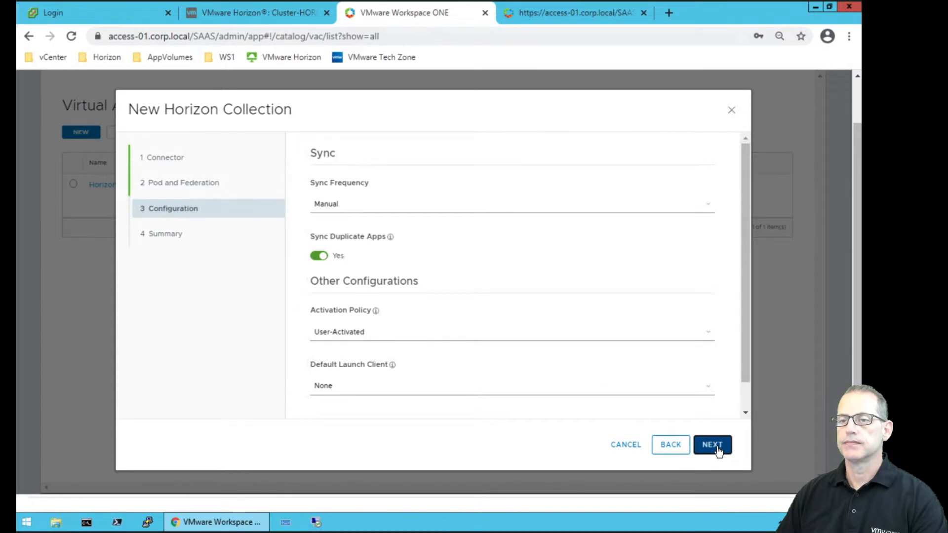
Set sync frequency to Hourly and save the collection, moving to network ranges.
left_click(582, 208)
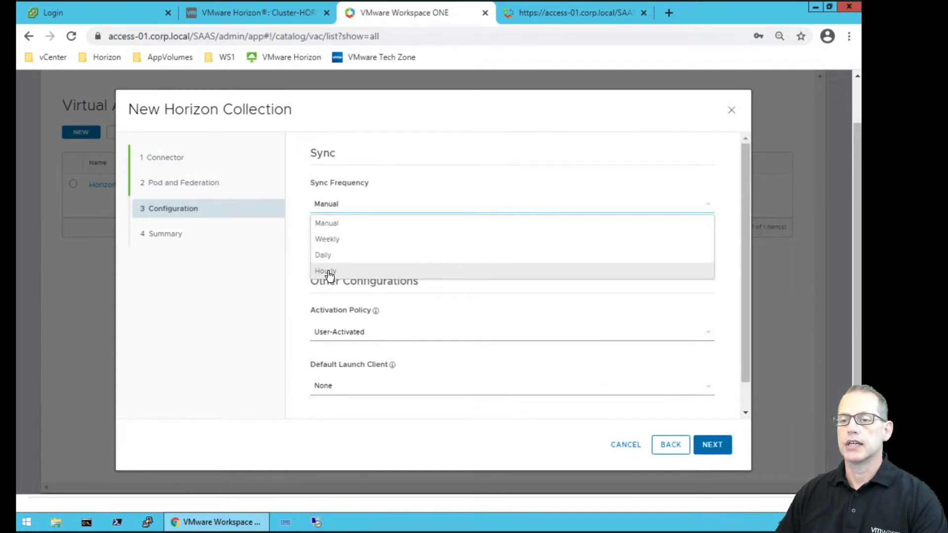
left_click(330, 272)
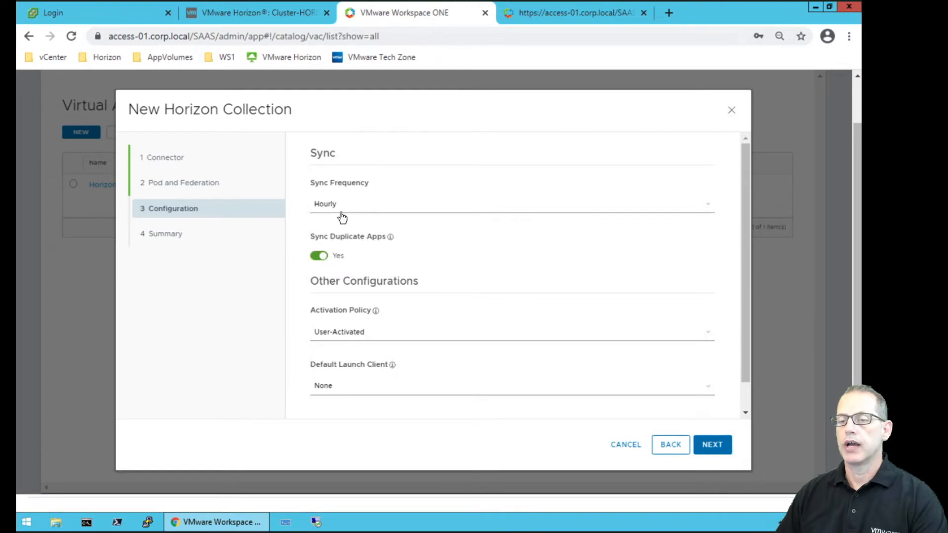
left_click(712, 445)
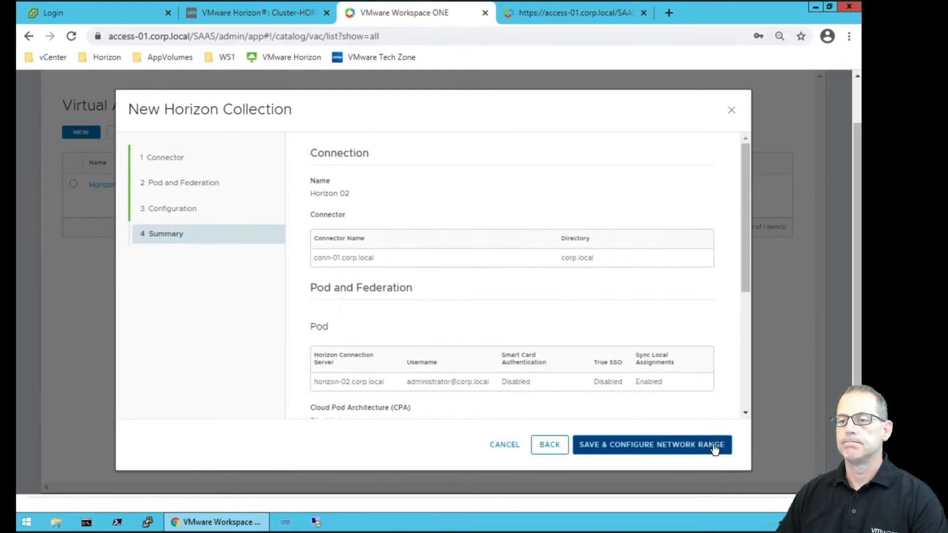
left_click(715, 445)
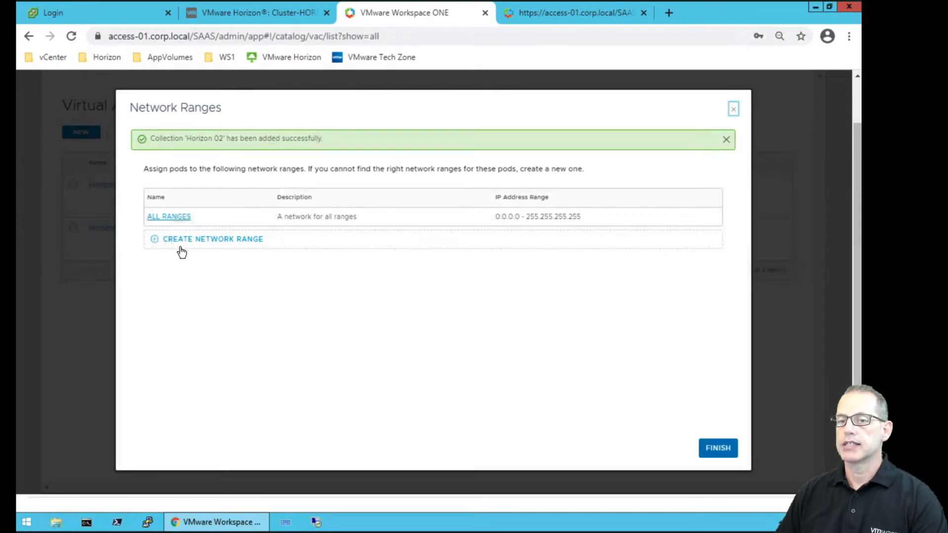
Finish the wizard and sync Horizon 02, saving the added Man-Pool1 desktop and assignment.
left_click(719, 448)
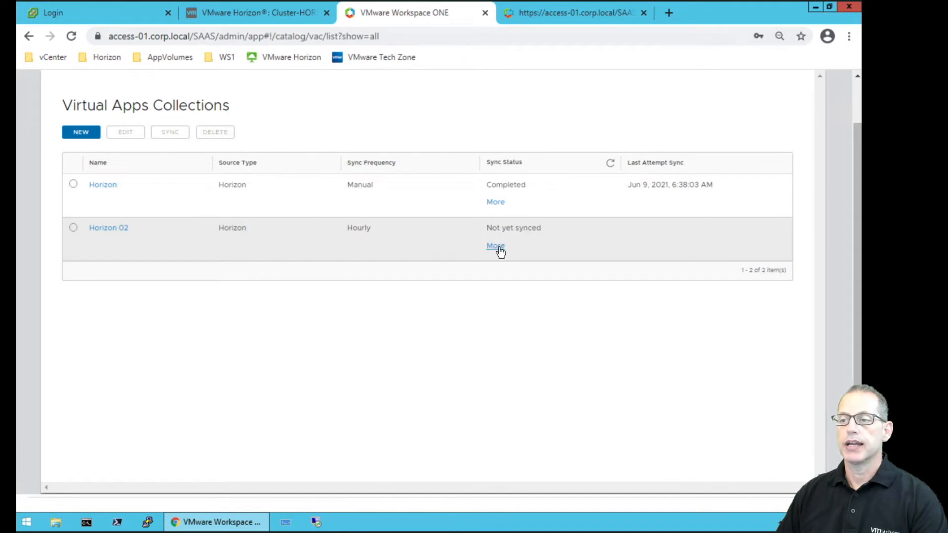
left_click(73, 228)
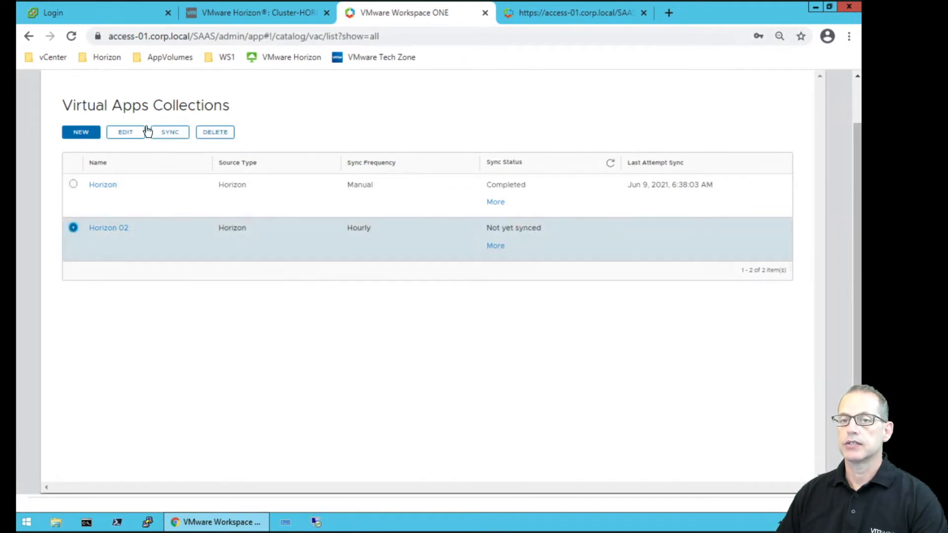
left_click(176, 135)
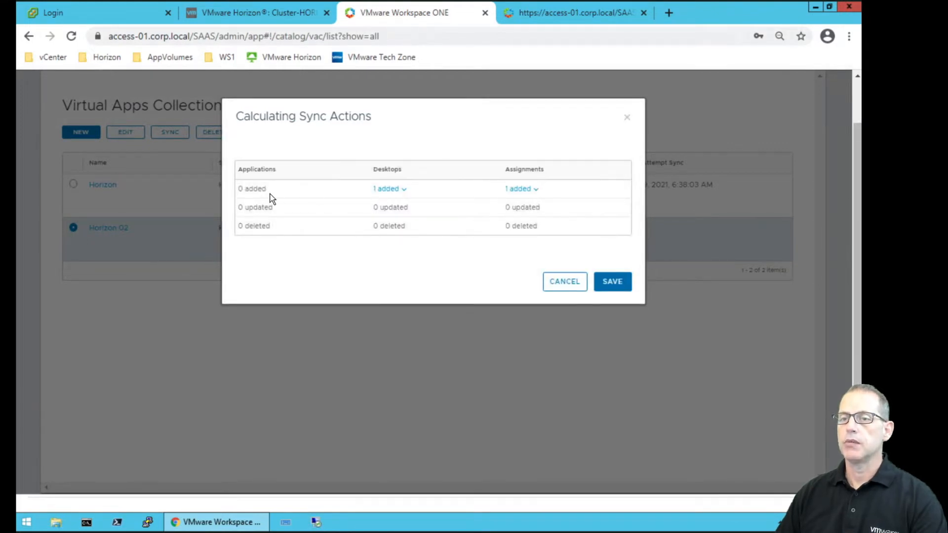
left_click(403, 189)
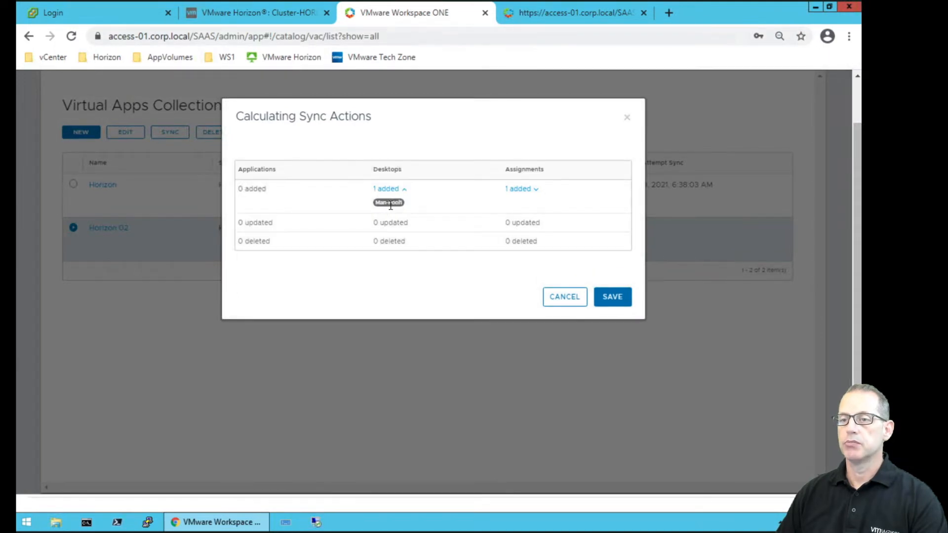
left_click(536, 191)
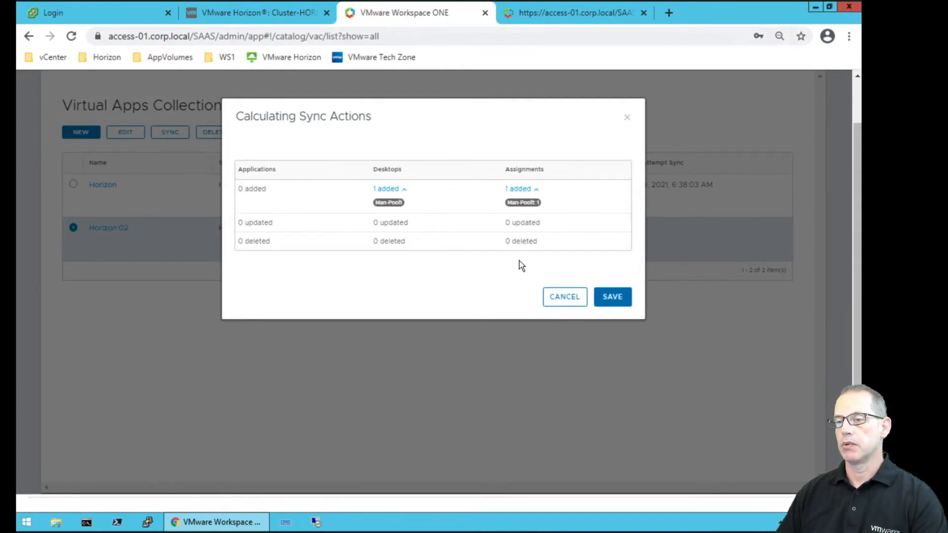
left_click(611, 296)
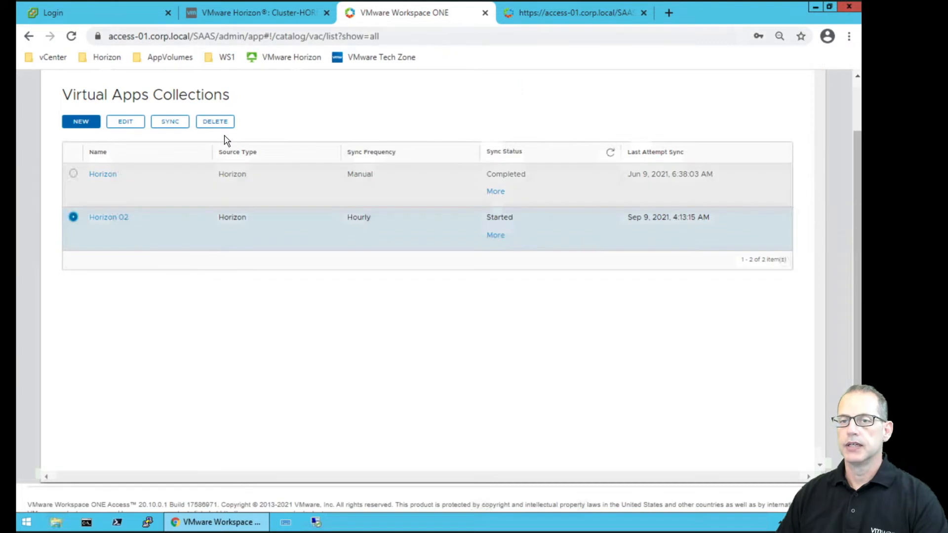
Check that Man-Pool1 comes from connection server horizon-02.corp.local, then return to Virtual Apps.
scroll(226, 138, "up", 2)
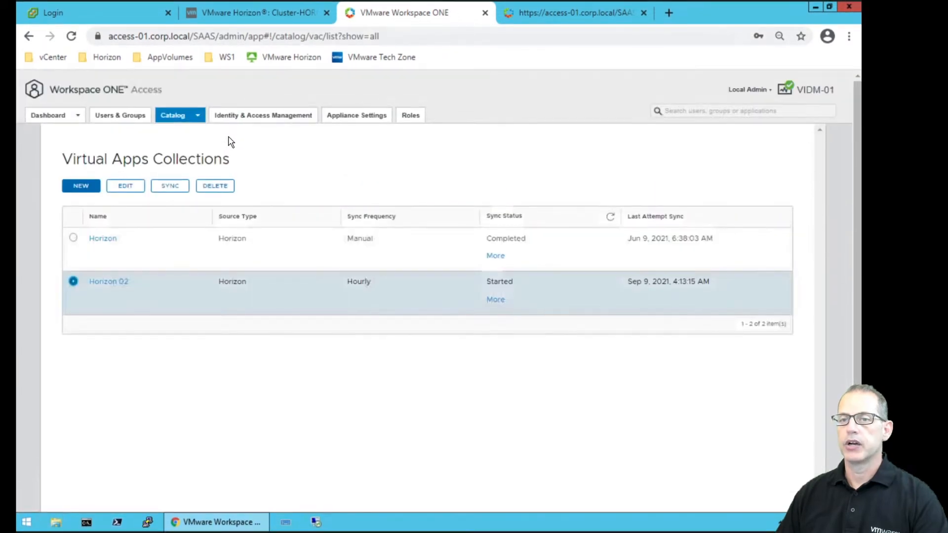
left_click(199, 116)
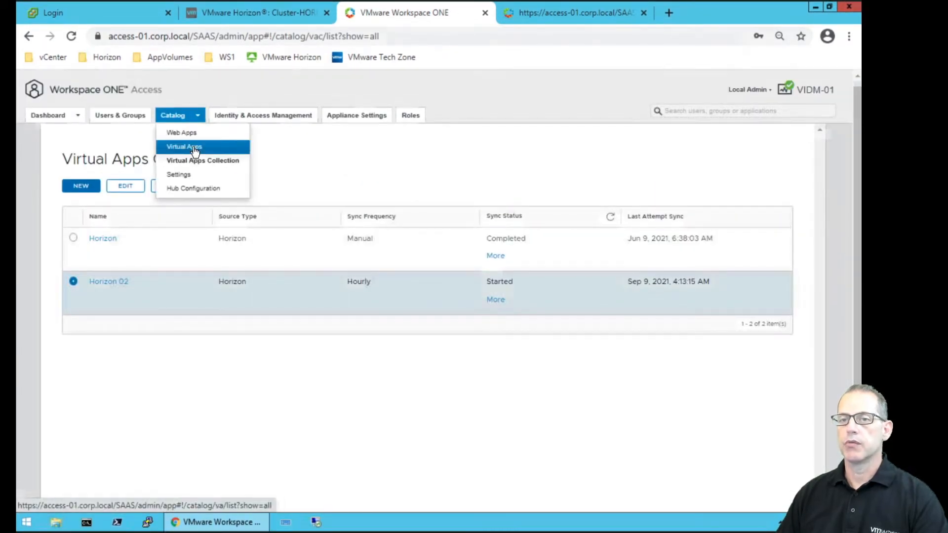
left_click(194, 148)
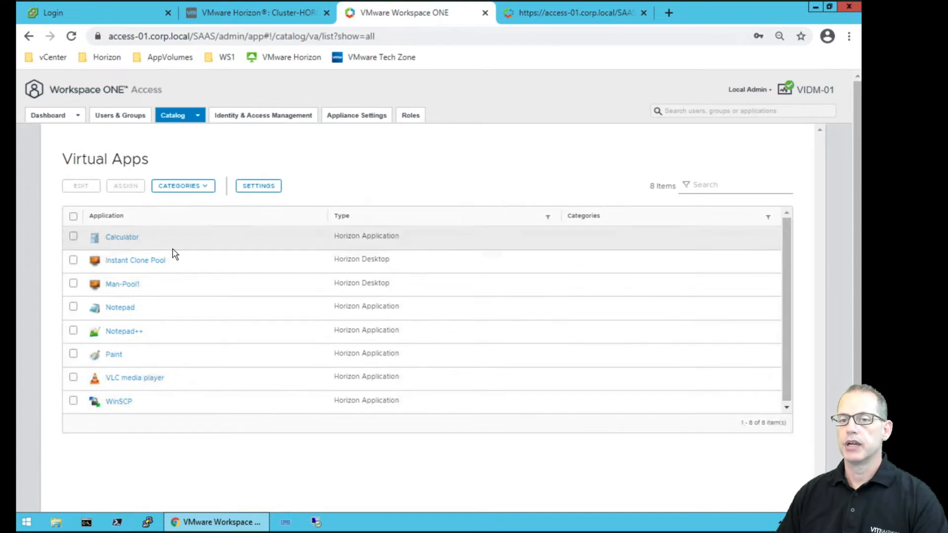
left_click(126, 289)
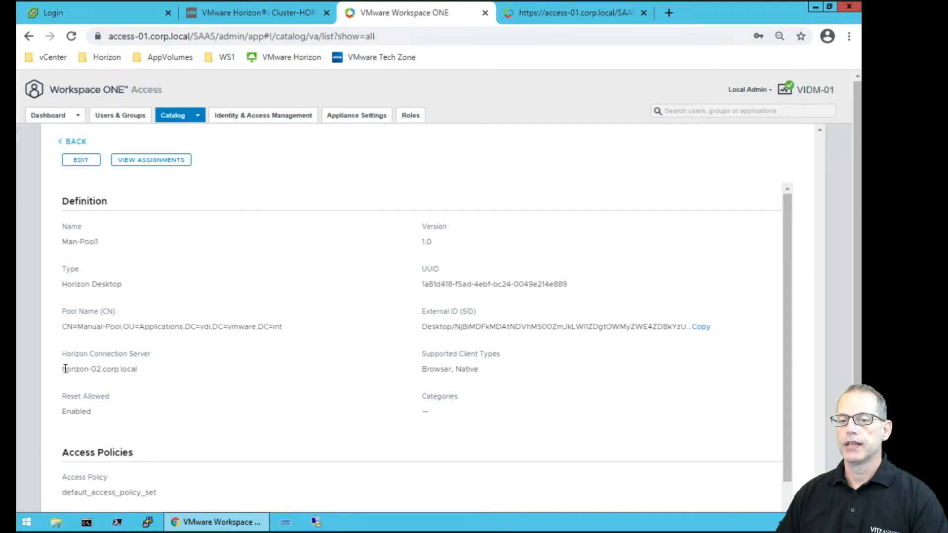
left_click_drag(62, 369, 138, 374)
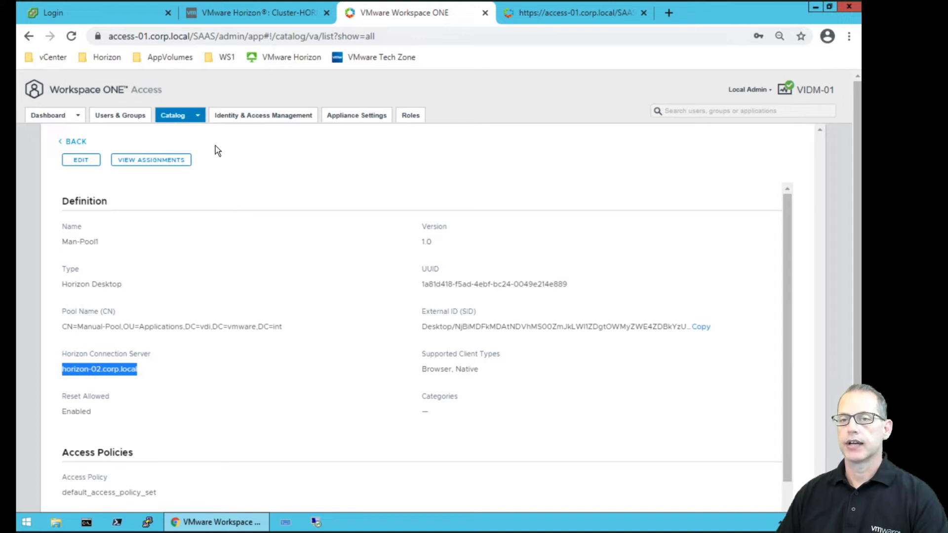
left_click(200, 118)
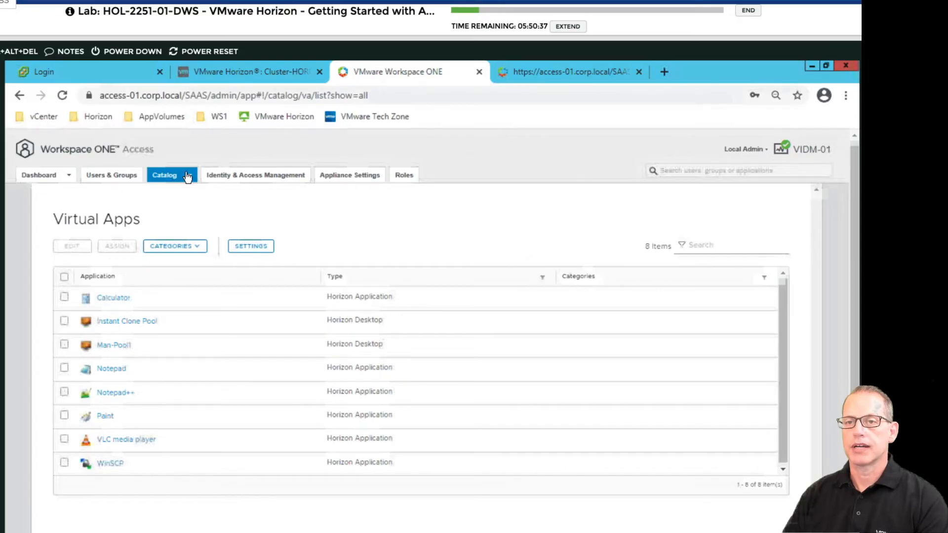
left_click(187, 176)
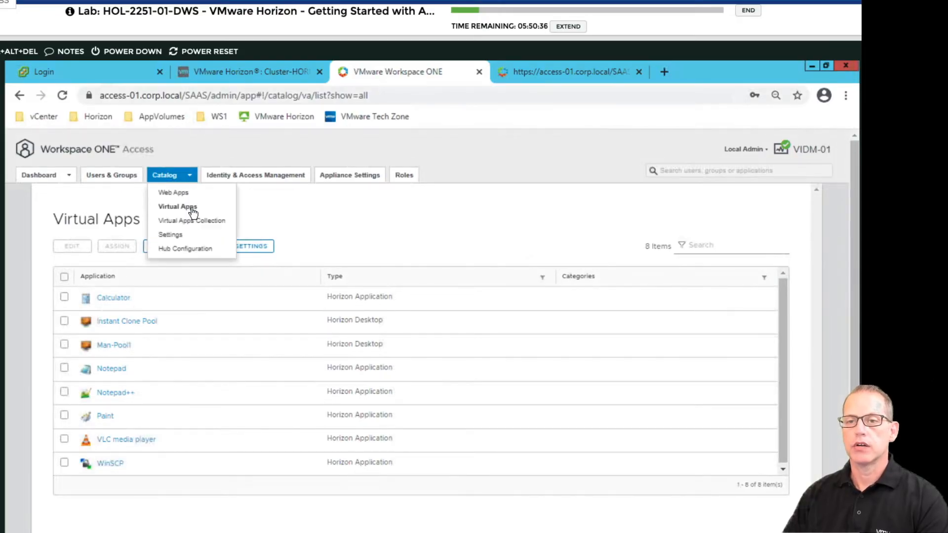
Check Horizon 02's sync alerts in Virtual Apps Collections, confirming the Horizon pool synced successfully.
left_click(194, 223)
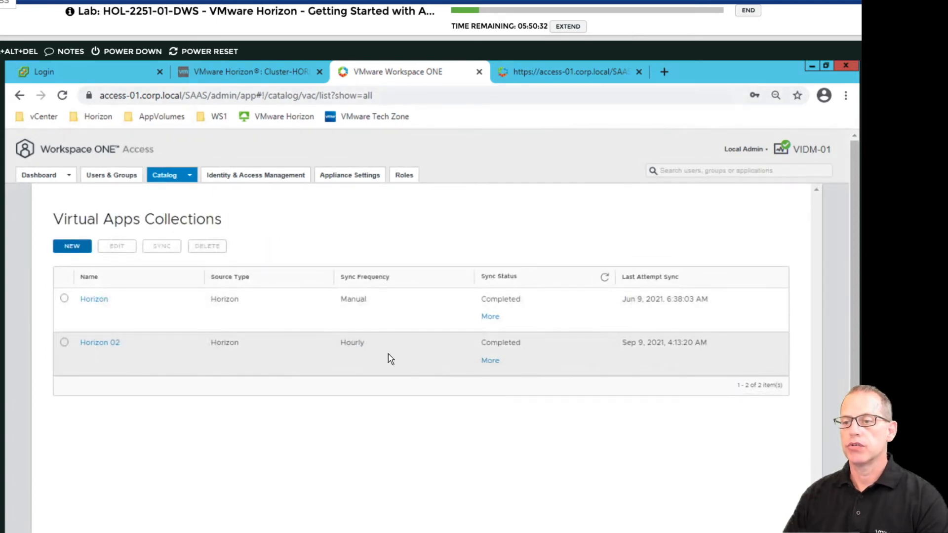
left_click(491, 364)
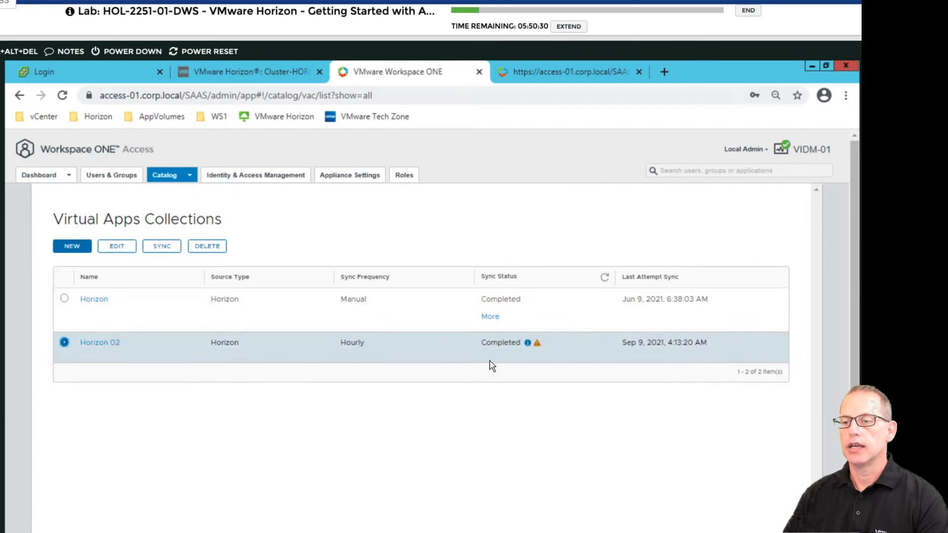
left_click(538, 345)
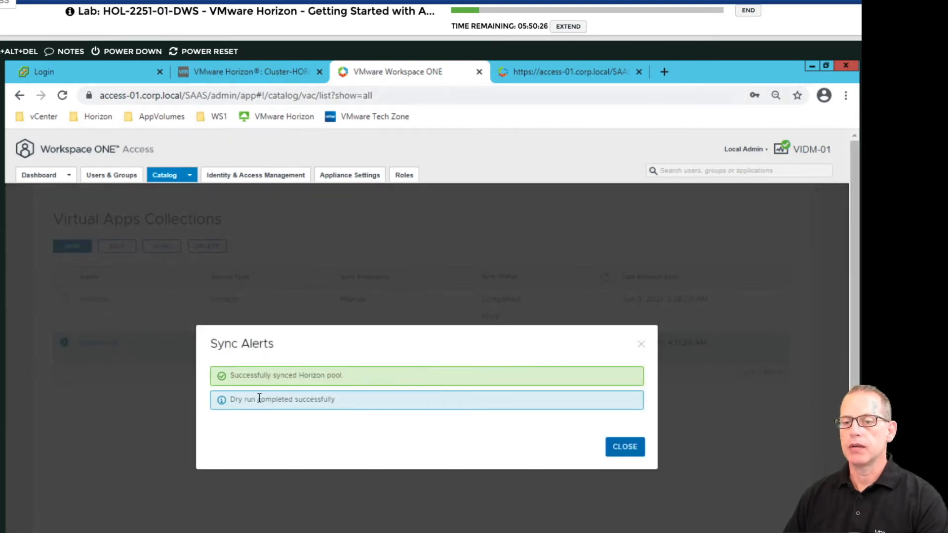
left_click(641, 344)
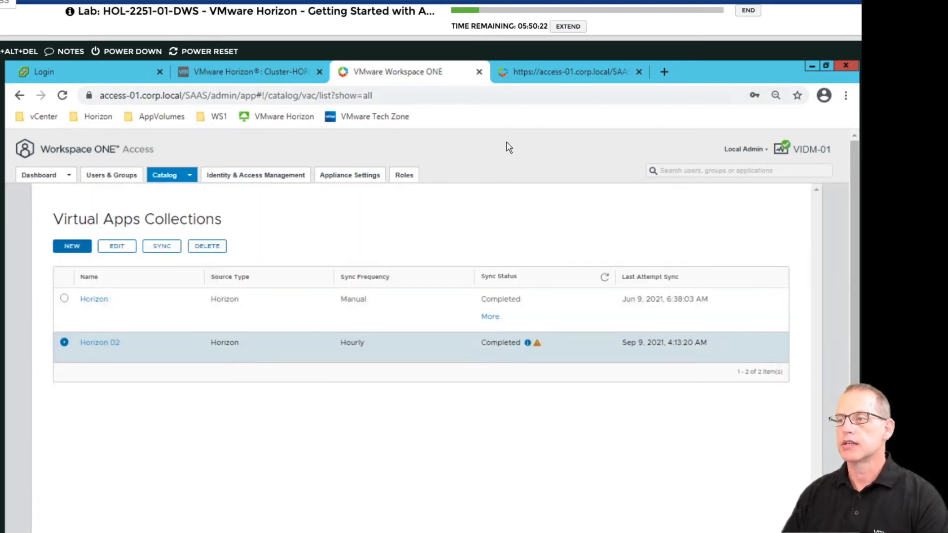
left_click(766, 150)
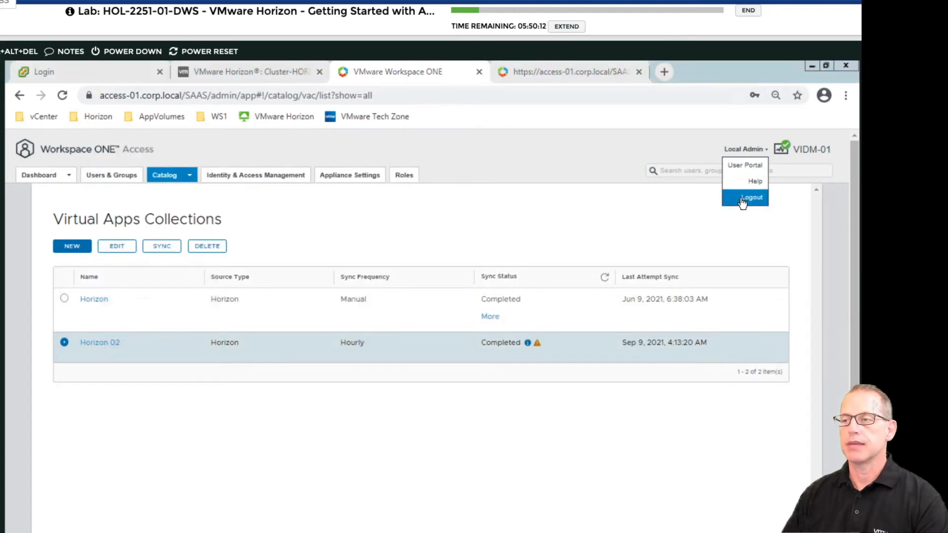
Log out of the admin console and choose the corp.local domain on the sign-in page.
left_click(743, 200)
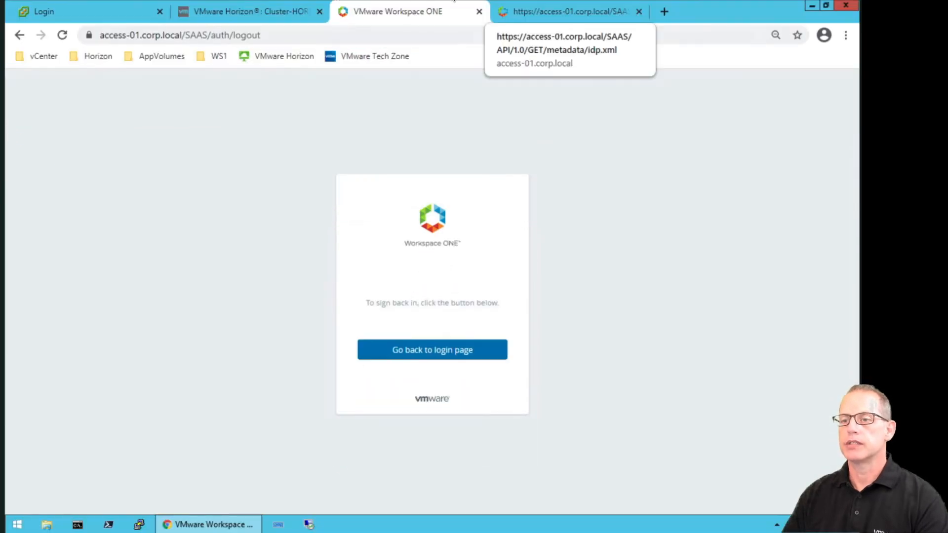
left_click(847, 35)
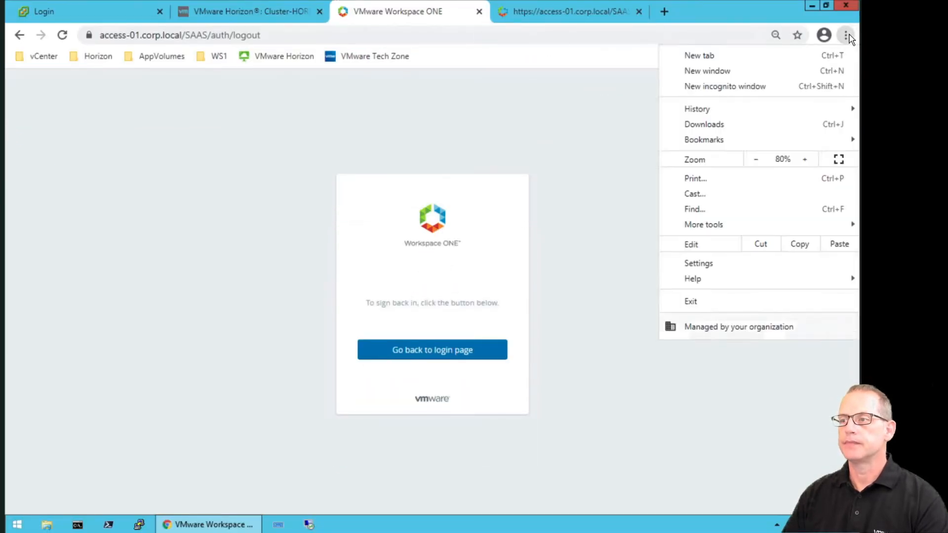
left_click(594, 124)
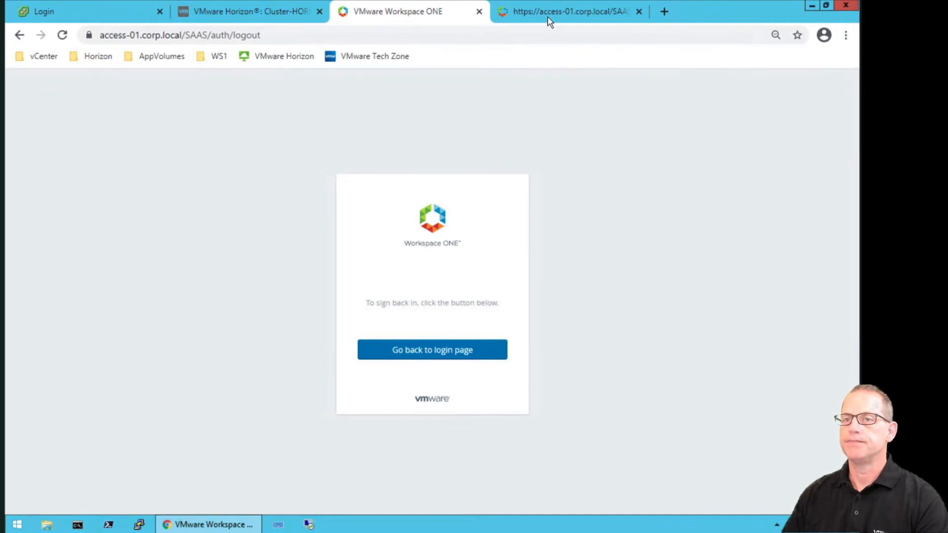
left_click(448, 350)
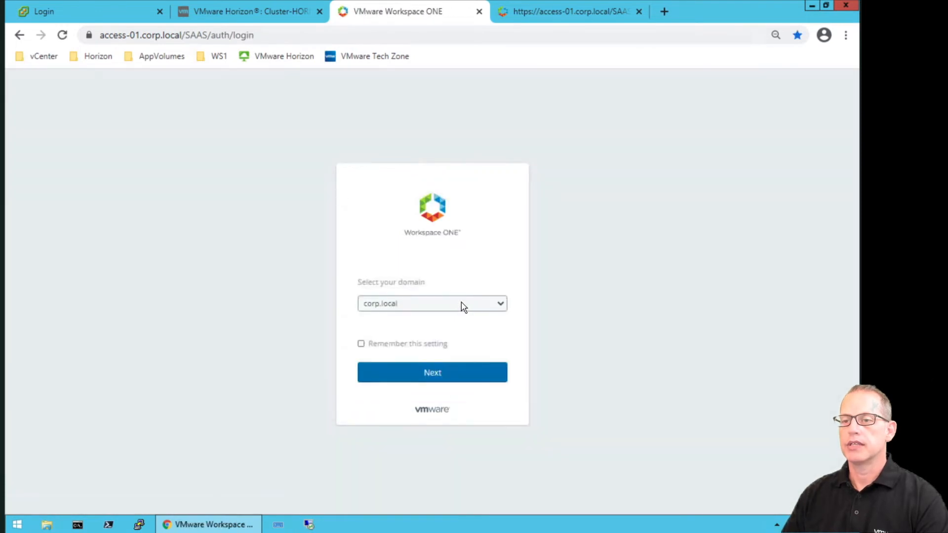
key("Tab")
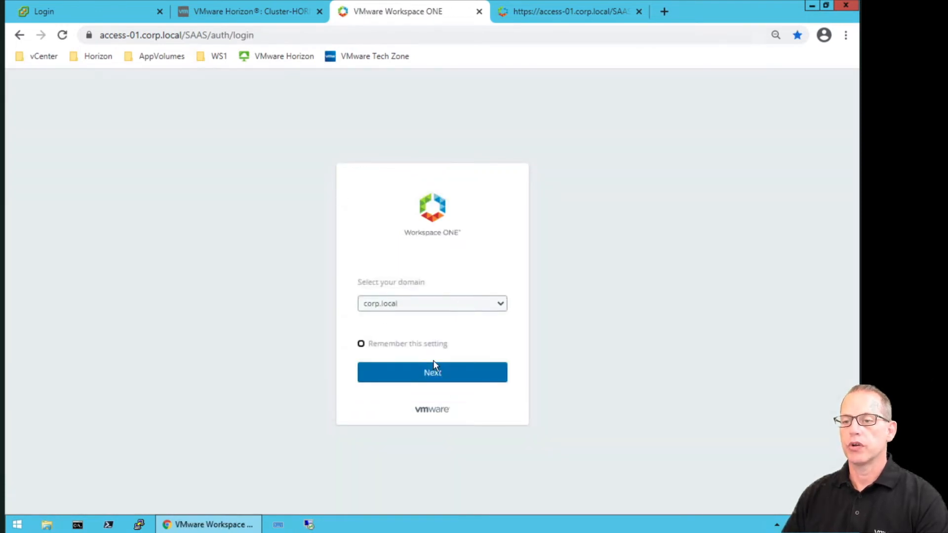
left_click(437, 374)
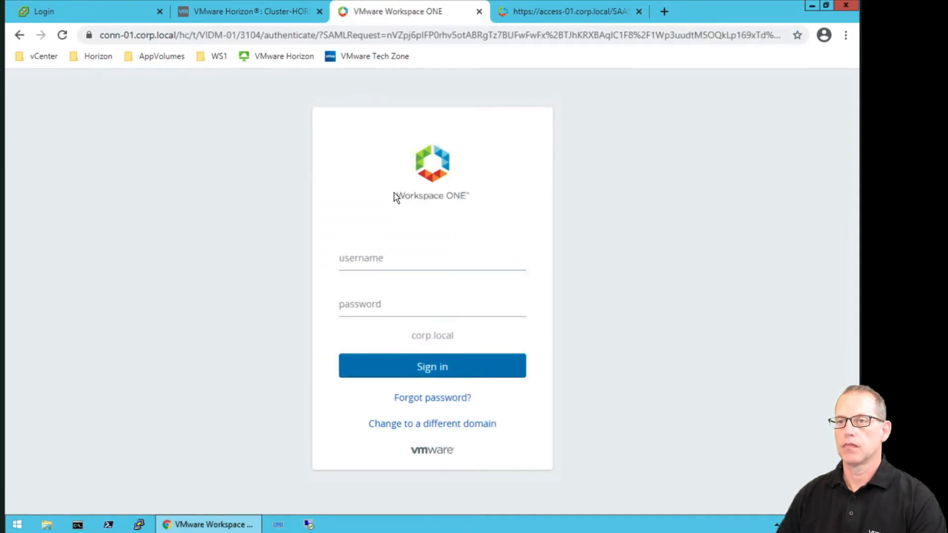
Sign in with the standard user's username and password and save the login in the browser.
left_click(350, 261)
type("User1Mod5")
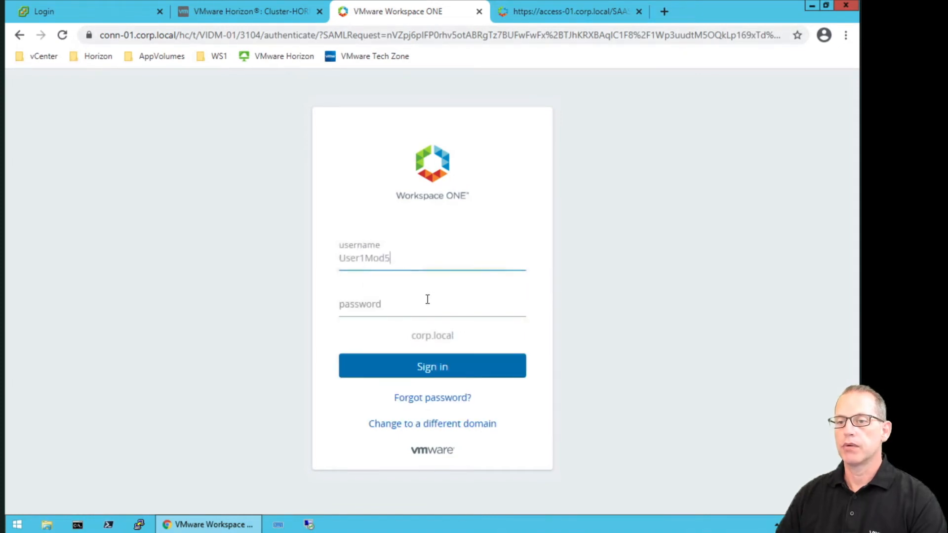
left_click(372, 304)
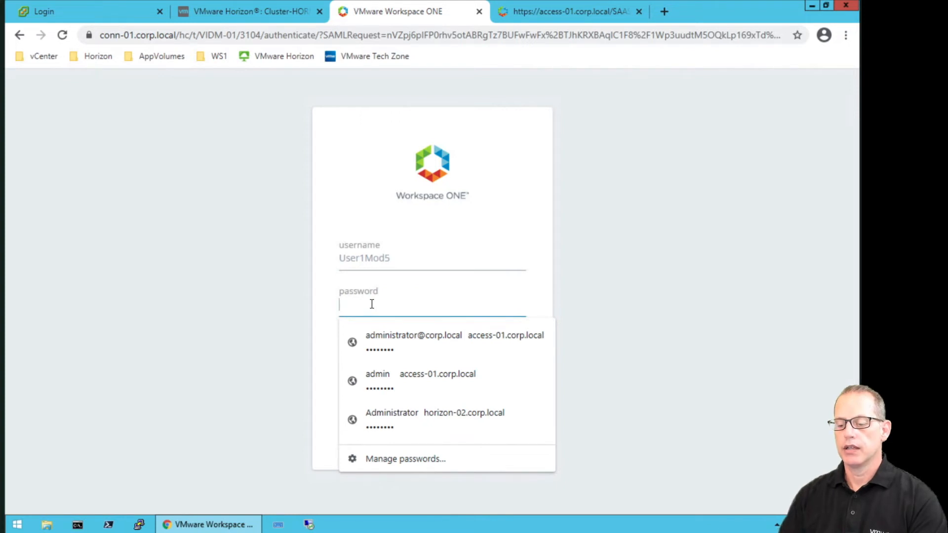
type("VMware1!")
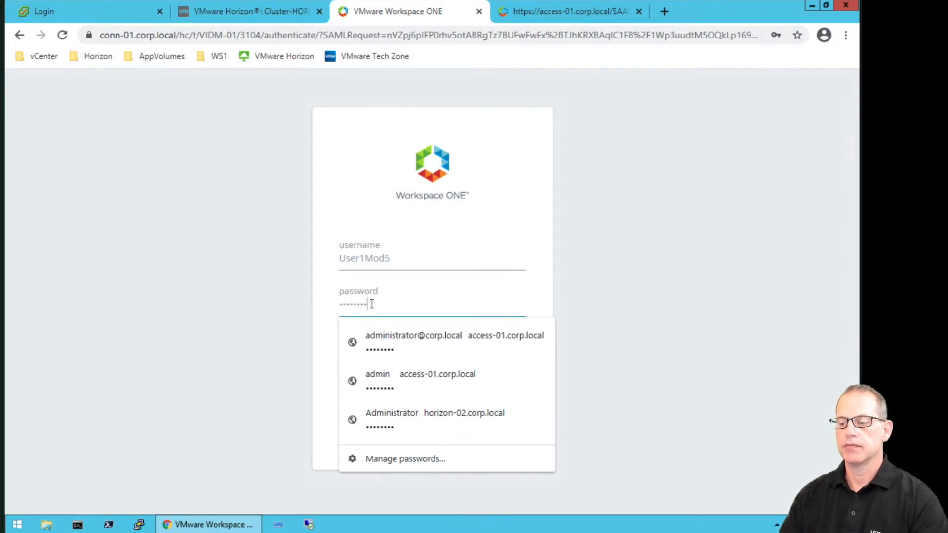
key("Return")
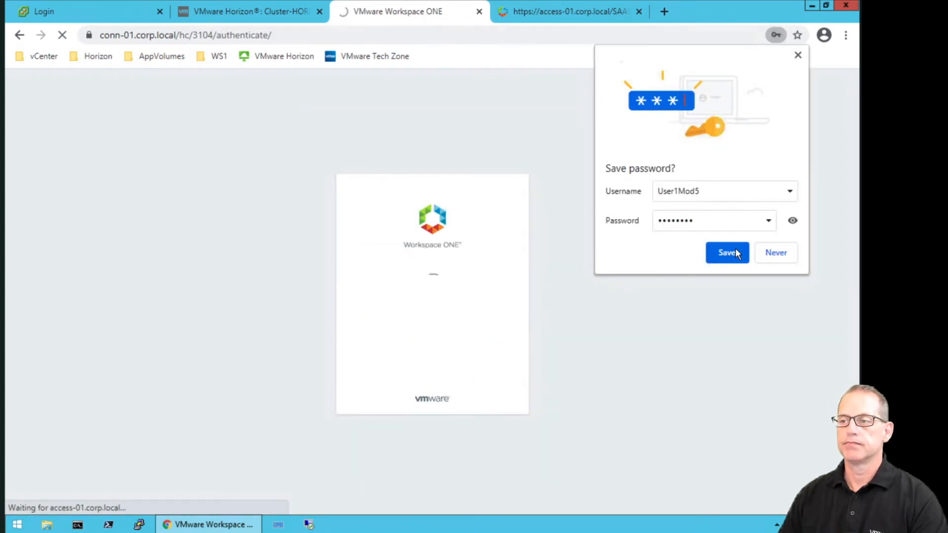
left_click(741, 253)
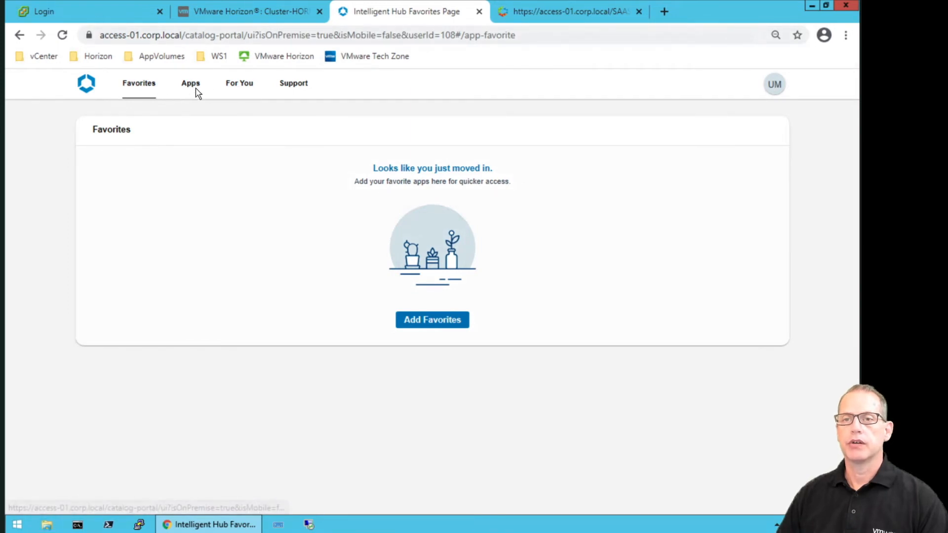
In the hub account settings, make Horizon remote apps launch in the browser.
left_click(774, 92)
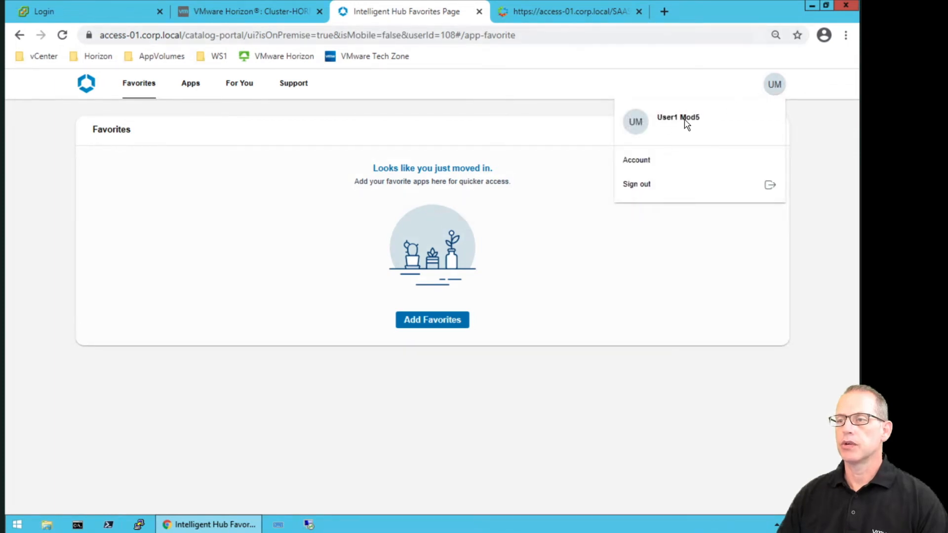
left_click(639, 163)
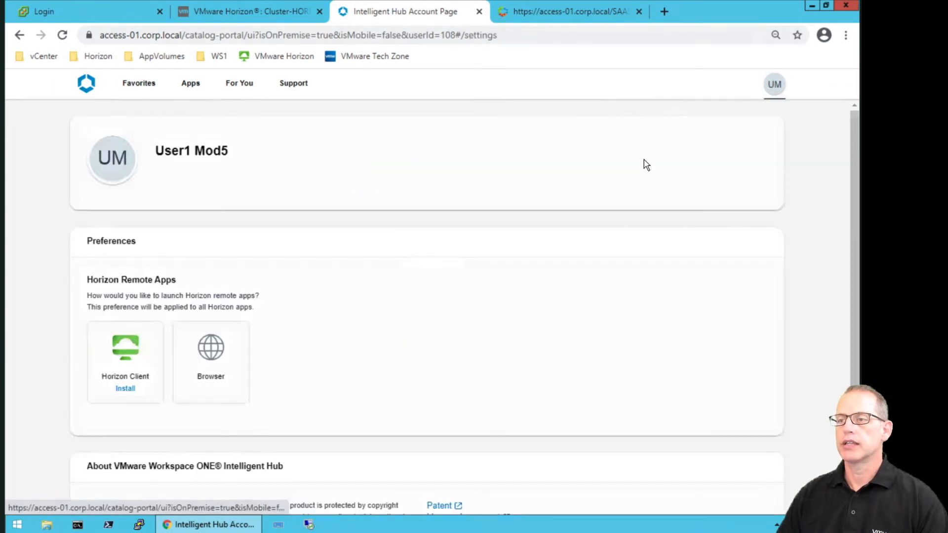
scroll(146, 213, "down", 2)
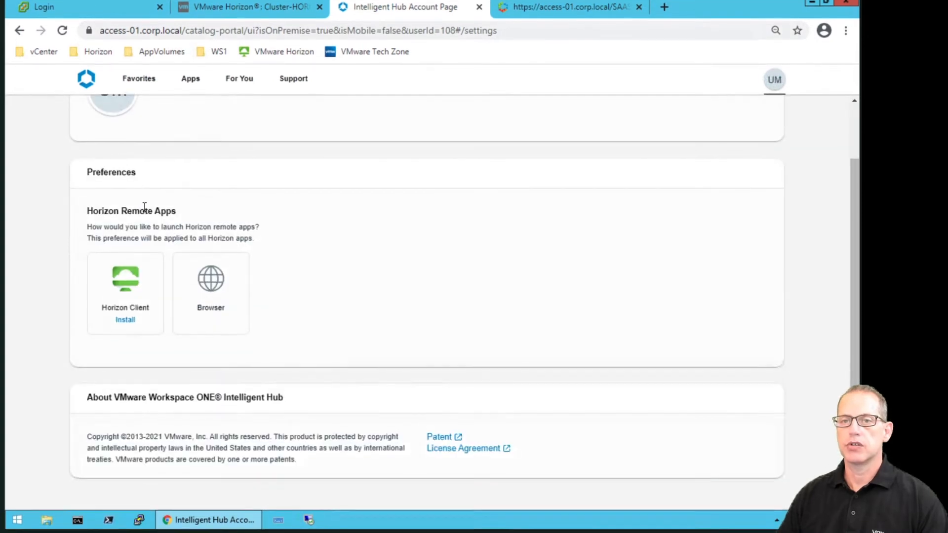
scroll(144, 206, "up", 2)
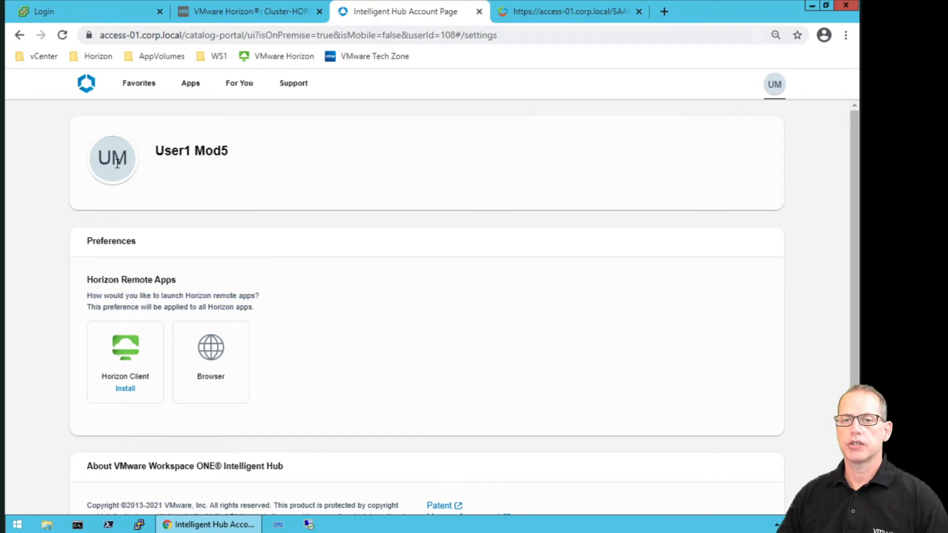
scroll(135, 190, "down", 2)
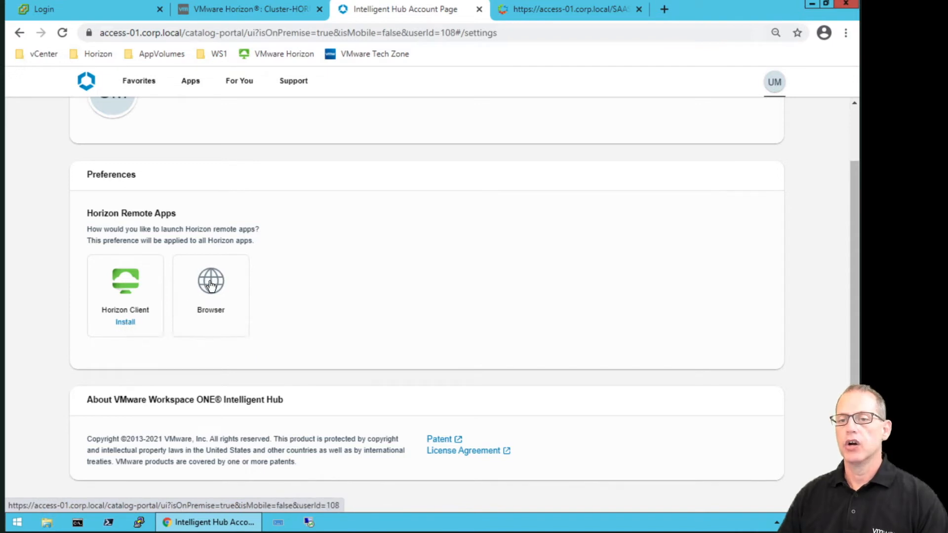
left_click(229, 313)
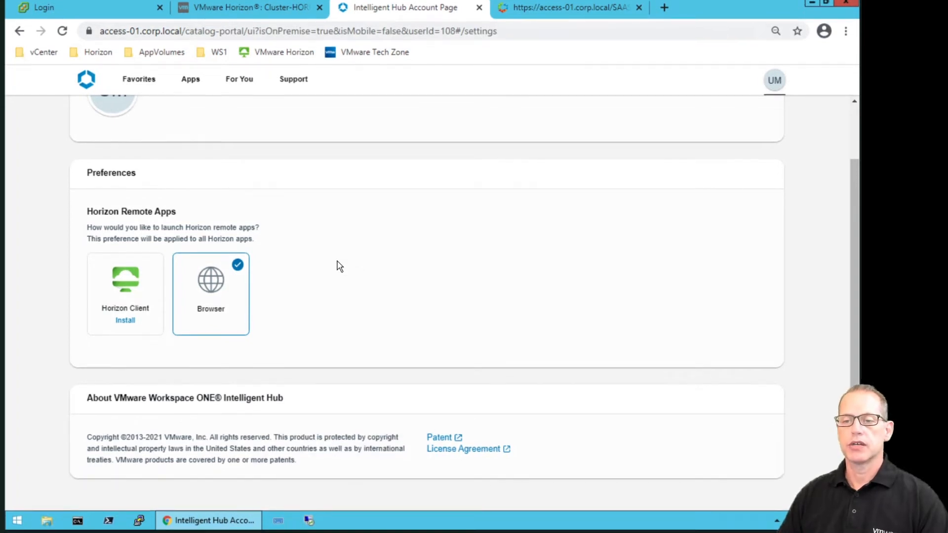
Show the All Apps catalog listing Man-Pool1 and the other desktops and apps.
scroll(420, 232, "up", 2)
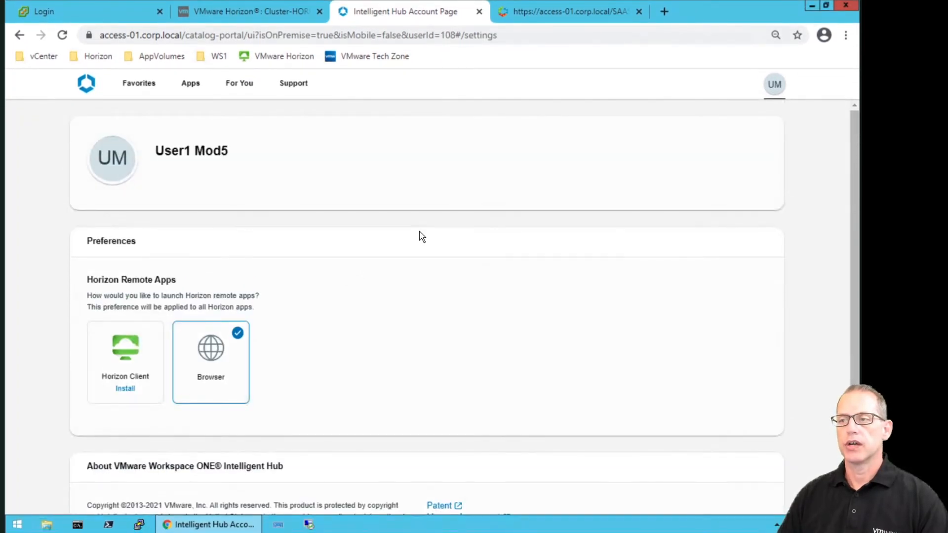
scroll(431, 232, "down", 1)
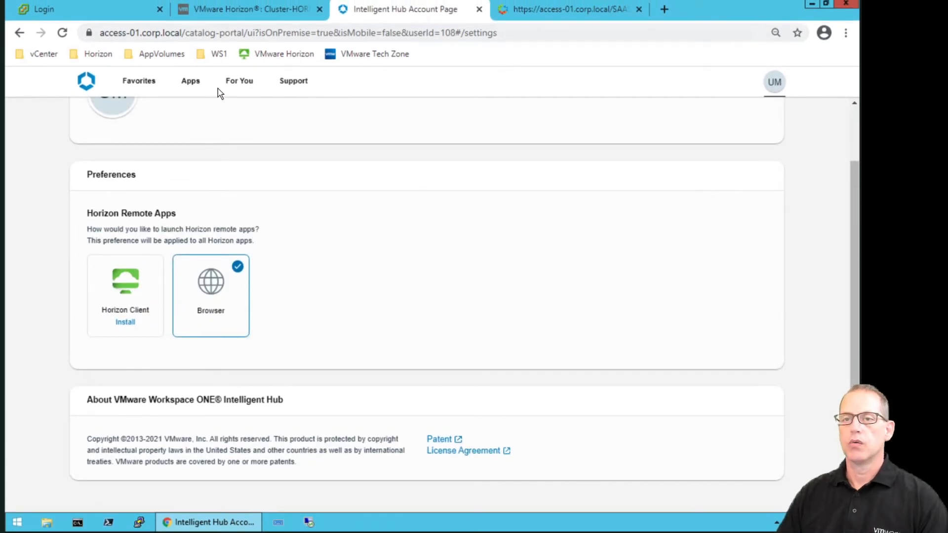
left_click(191, 81)
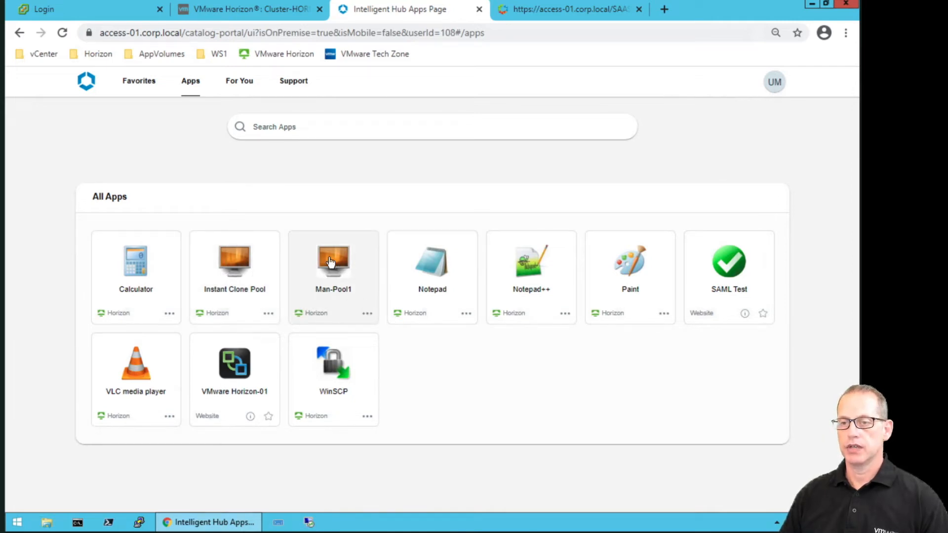
Add the Man-Pool1 desktop to favorites and view the Favorites page.
left_click(368, 315)
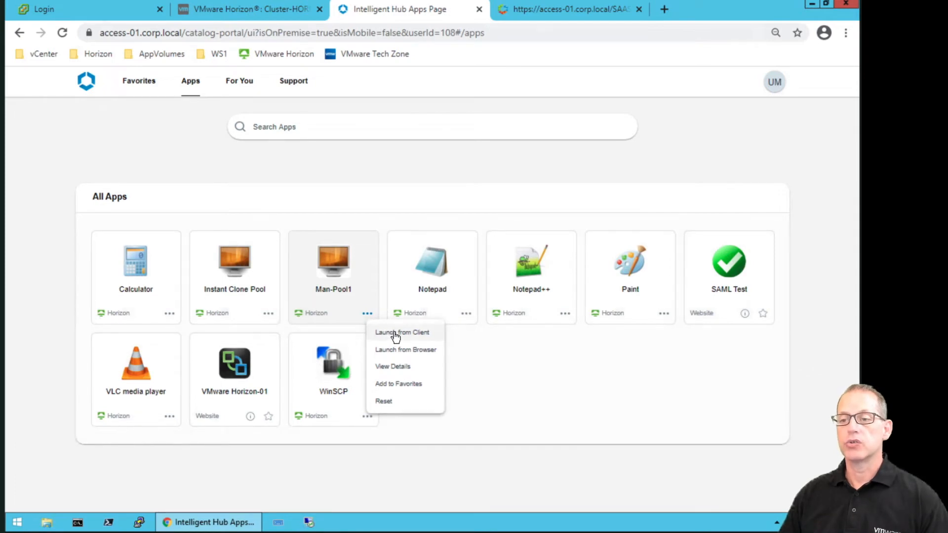
left_click(404, 389)
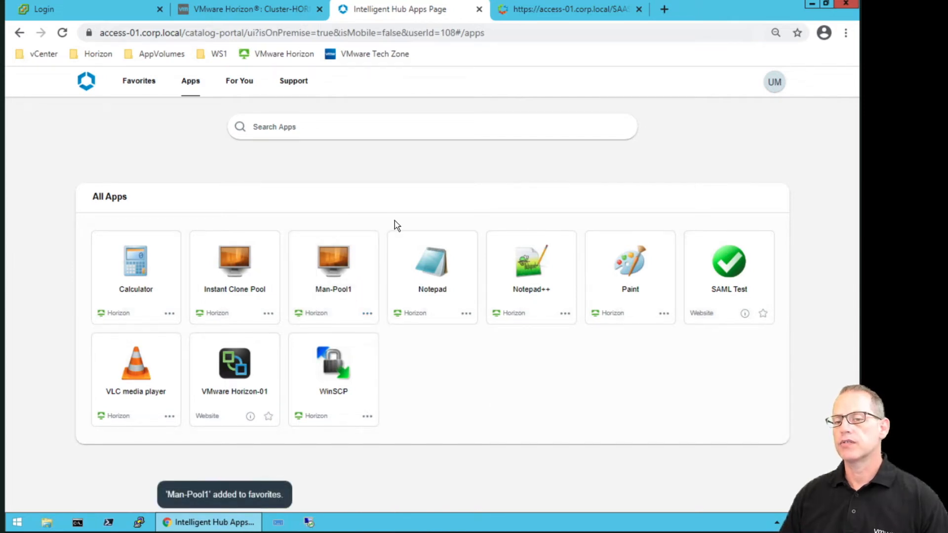
left_click(138, 81)
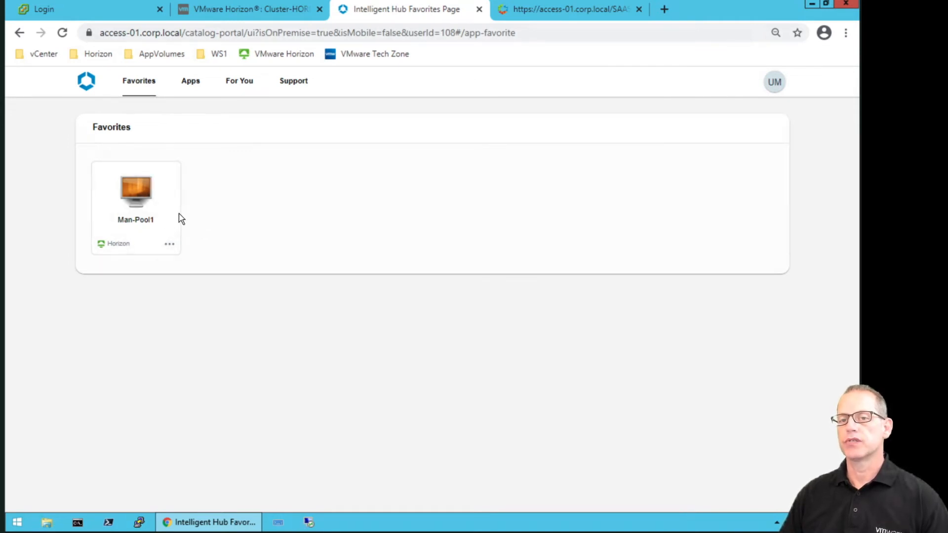
Launch Man-Pool1 in the browser via Horizon HTML Access and open the client sidebar.
left_click(171, 245)
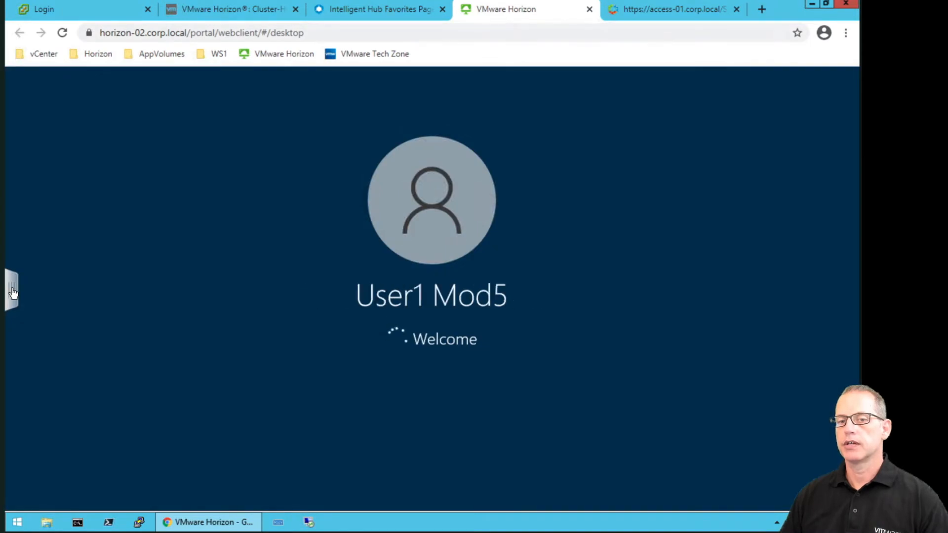
left_click(12, 292)
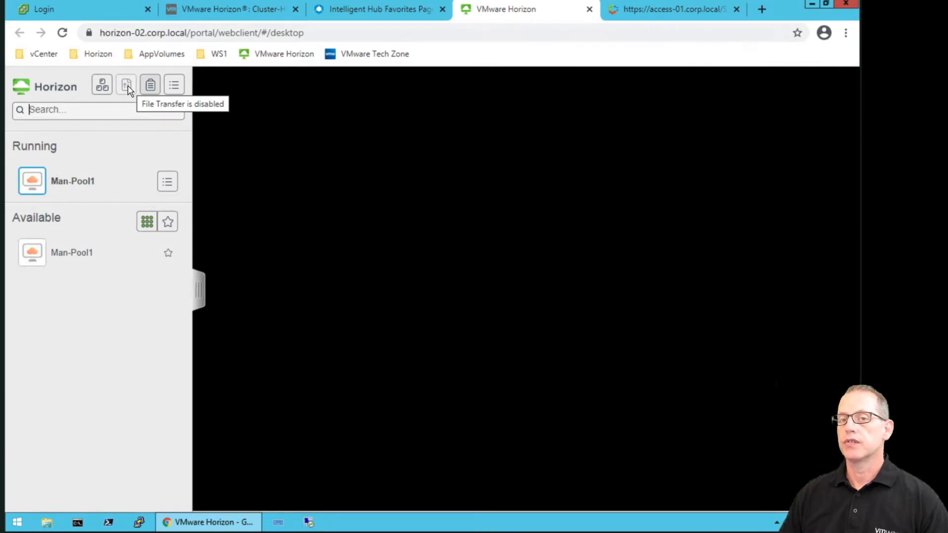
Check file transfer and the web client menu, then collapse the sidebar to show the desktop.
left_click(128, 90)
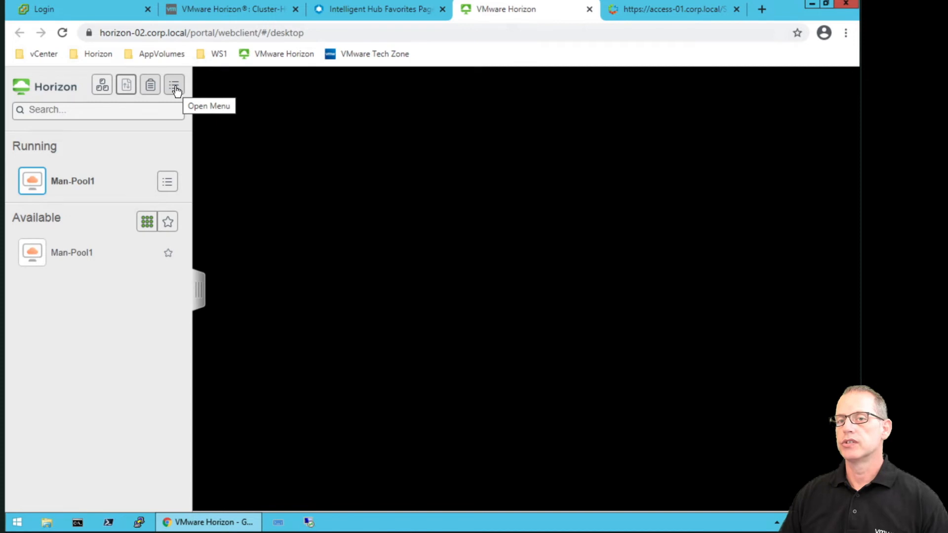
left_click(175, 88)
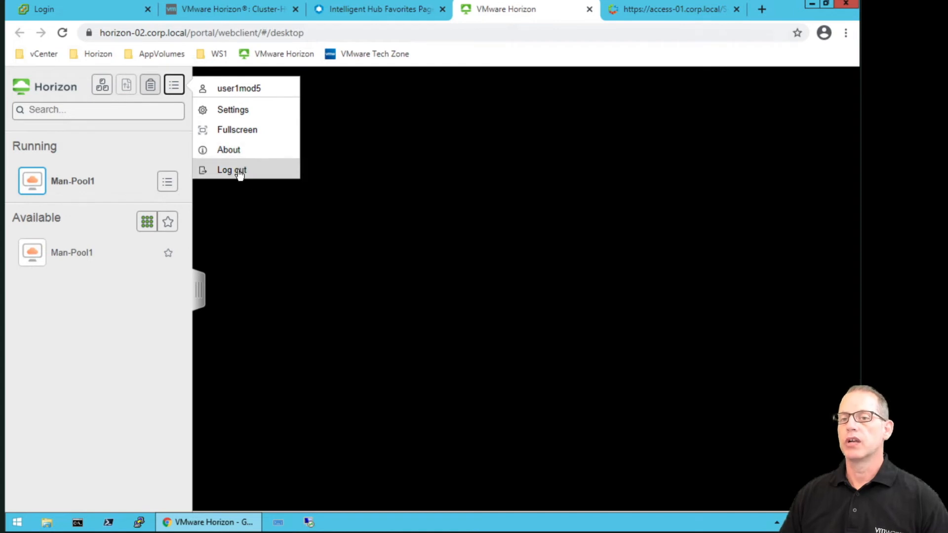
left_click(197, 291)
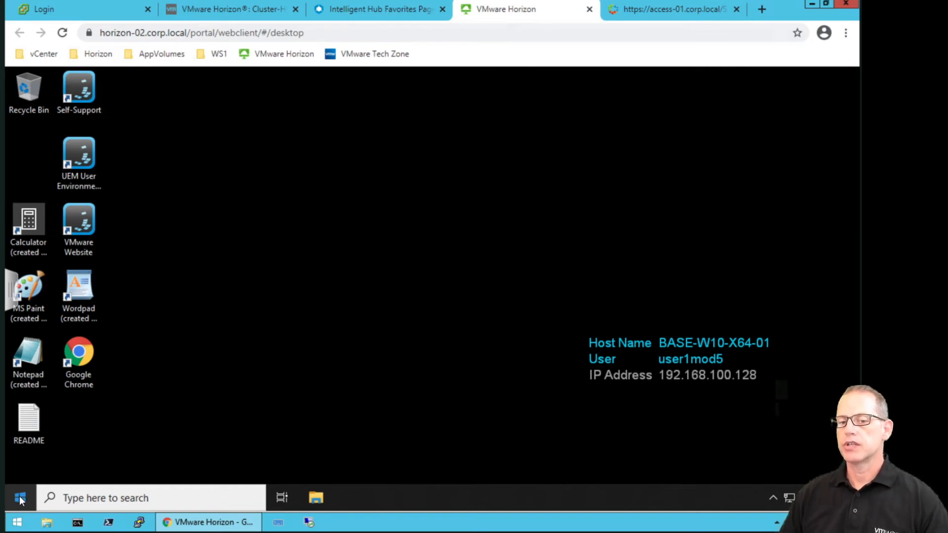
Sign out of the remote Windows desktop from Start and close the Disconnected notice.
left_click(20, 500)
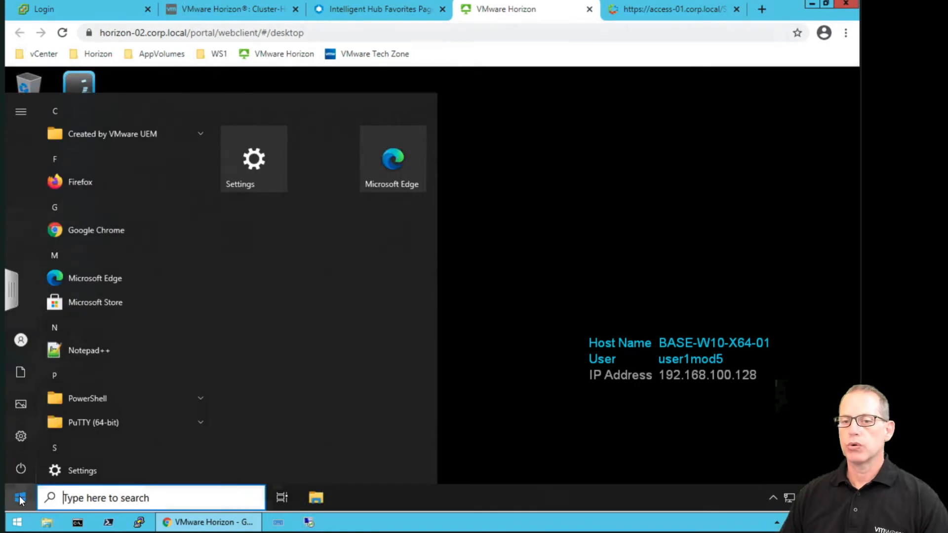
left_click(21, 340)
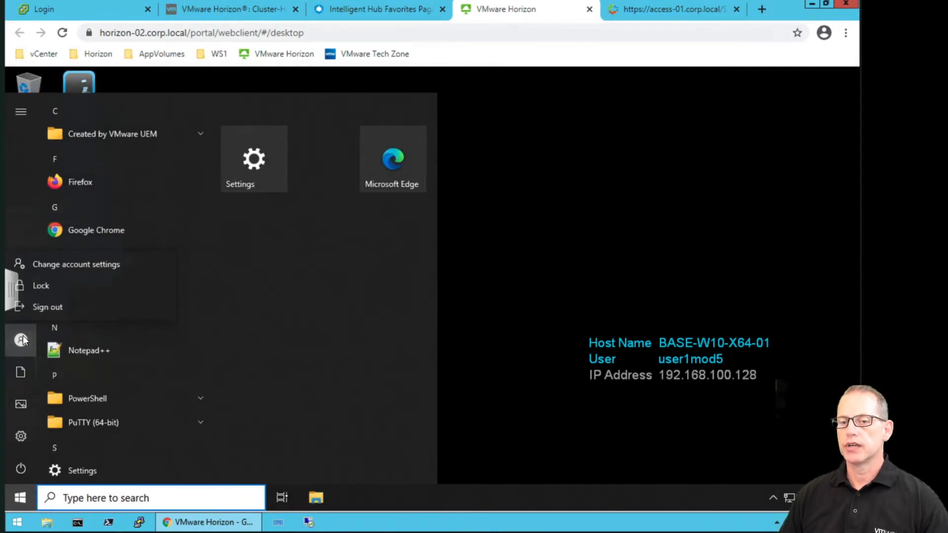
left_click(69, 306)
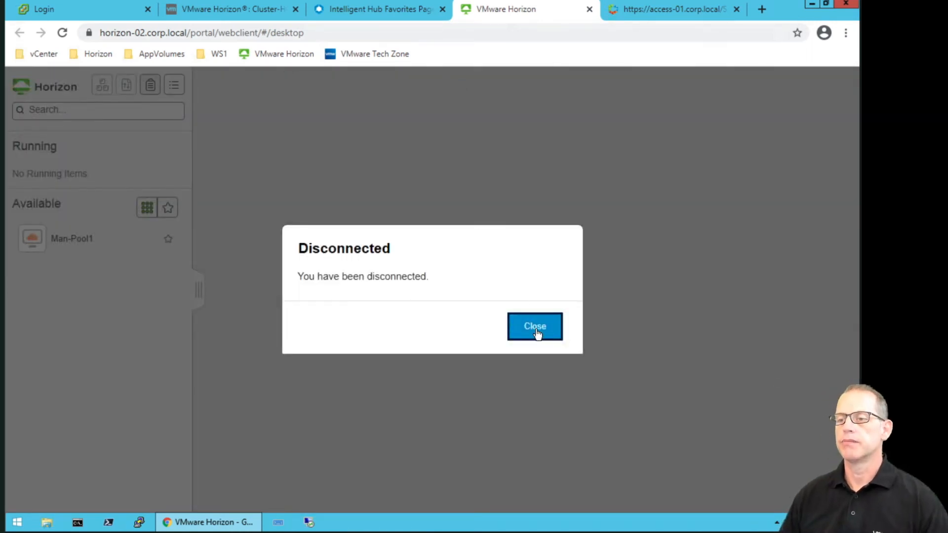
left_click(537, 331)
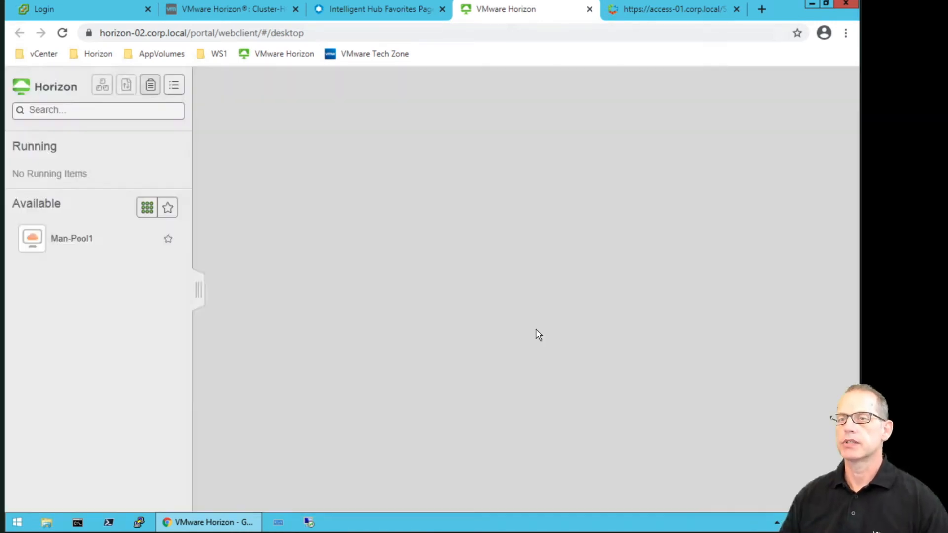
Close the Horizon web client tab and sign out of Intelligent Hub.
left_click(399, 11)
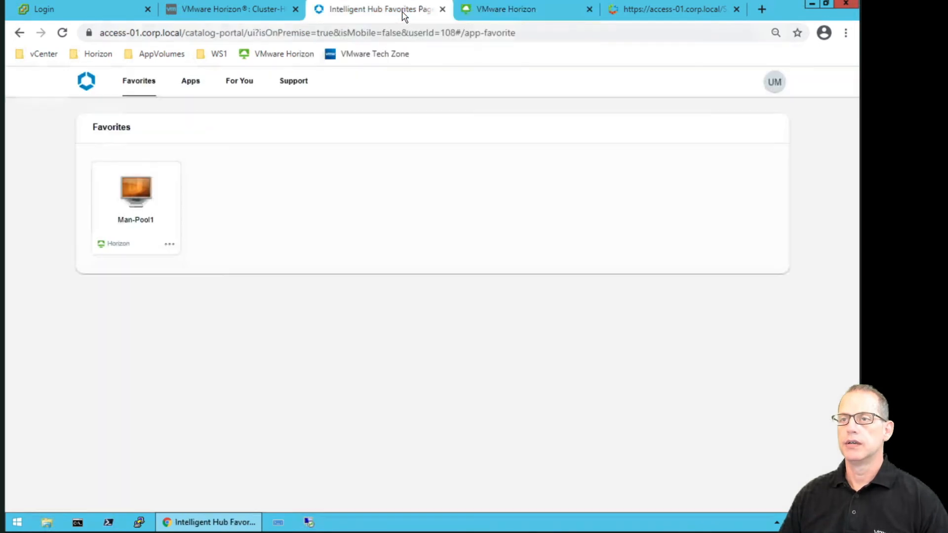
left_click(590, 9)
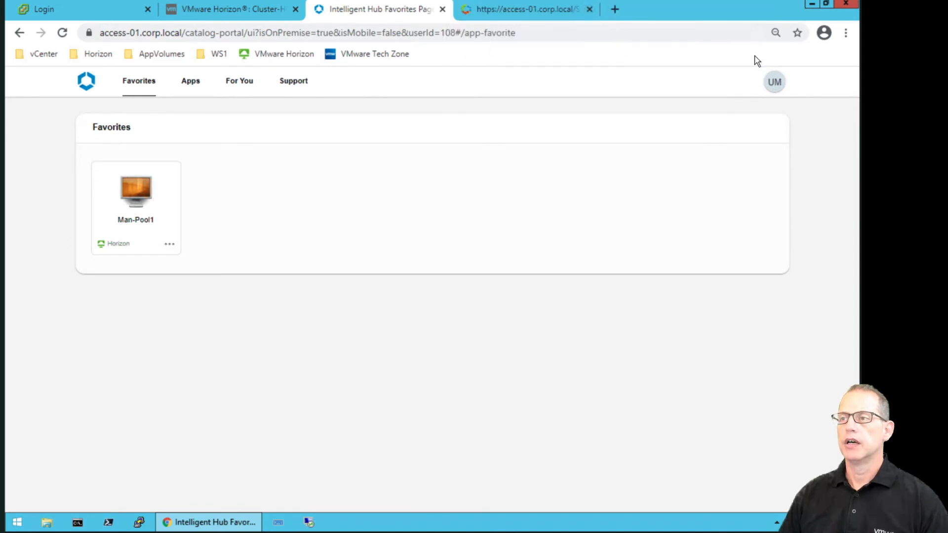
left_click(774, 83)
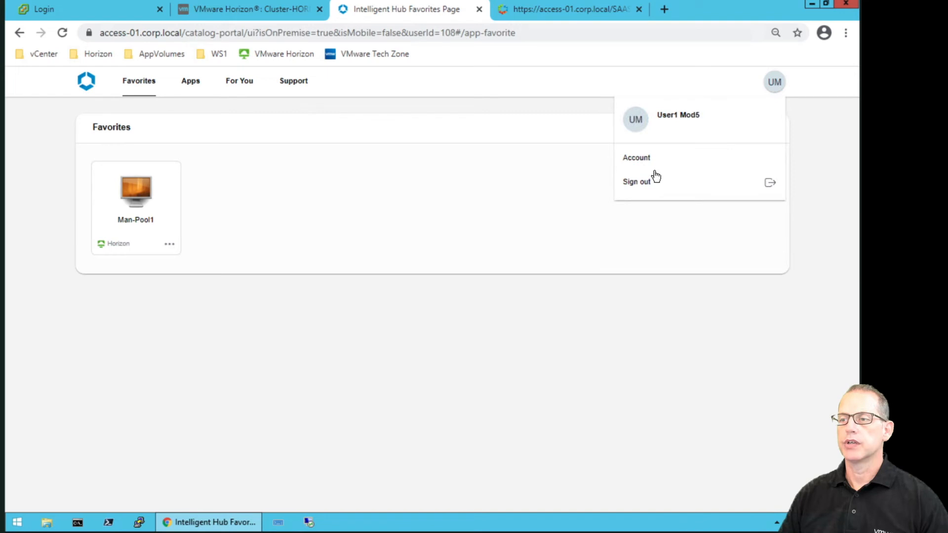
left_click(638, 182)
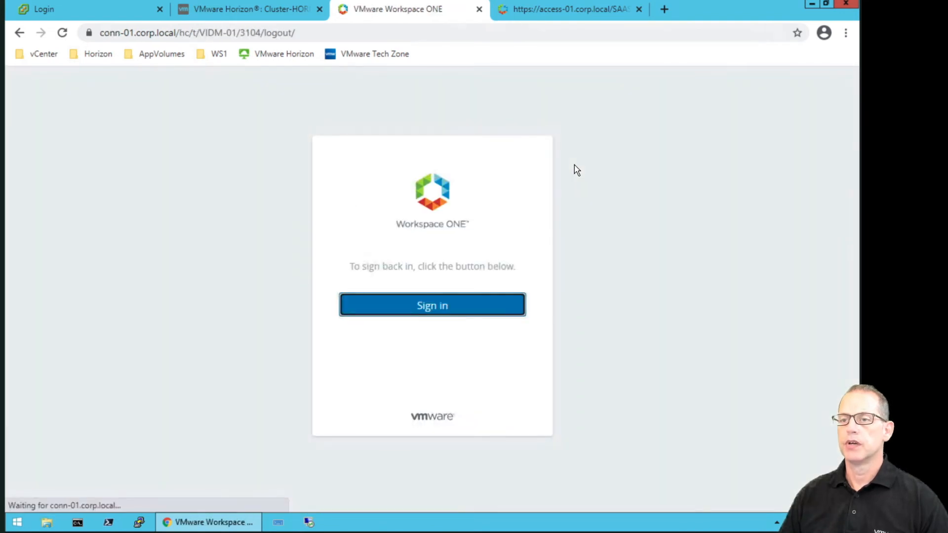
Sign in to the admin console under System Domain using the saved administrator credentials.
left_click(454, 309)
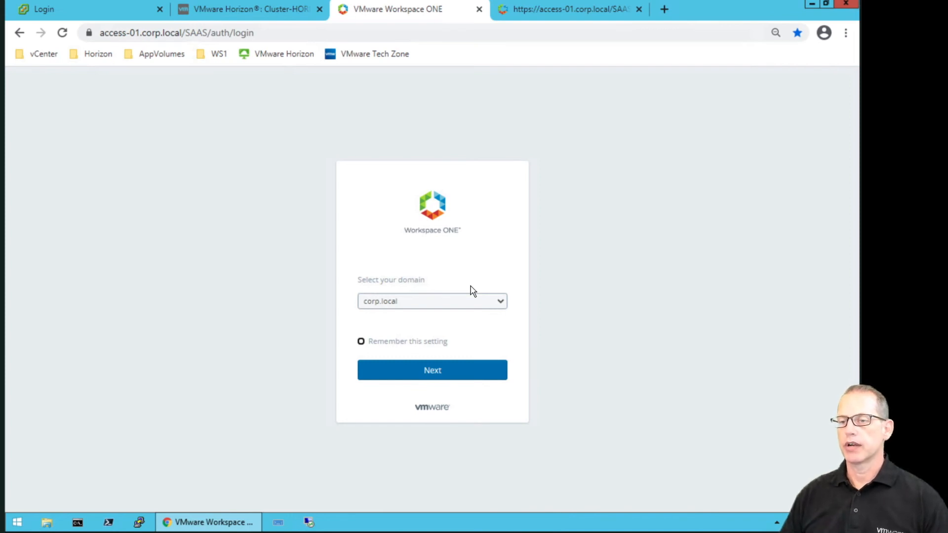
left_click(473, 301)
key("Escape")
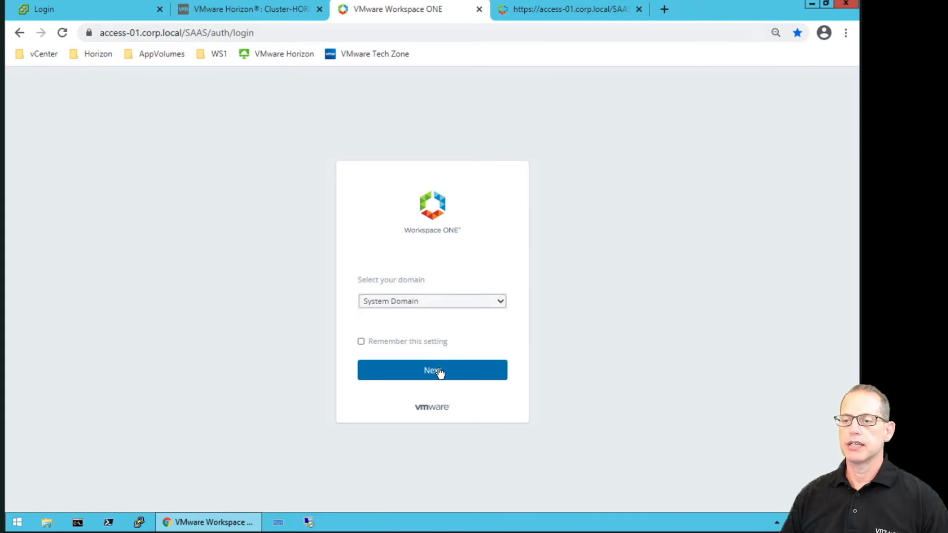
left_click(440, 371)
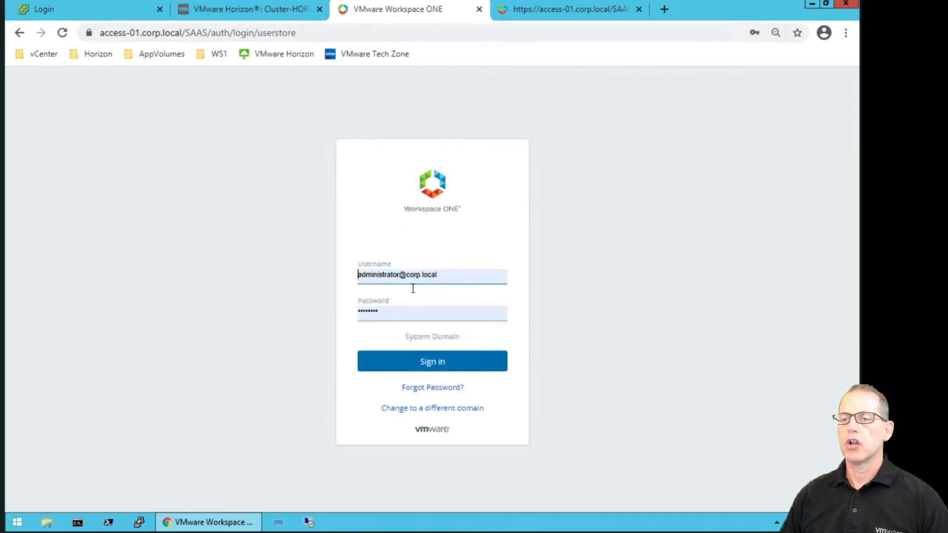
left_click(467, 276)
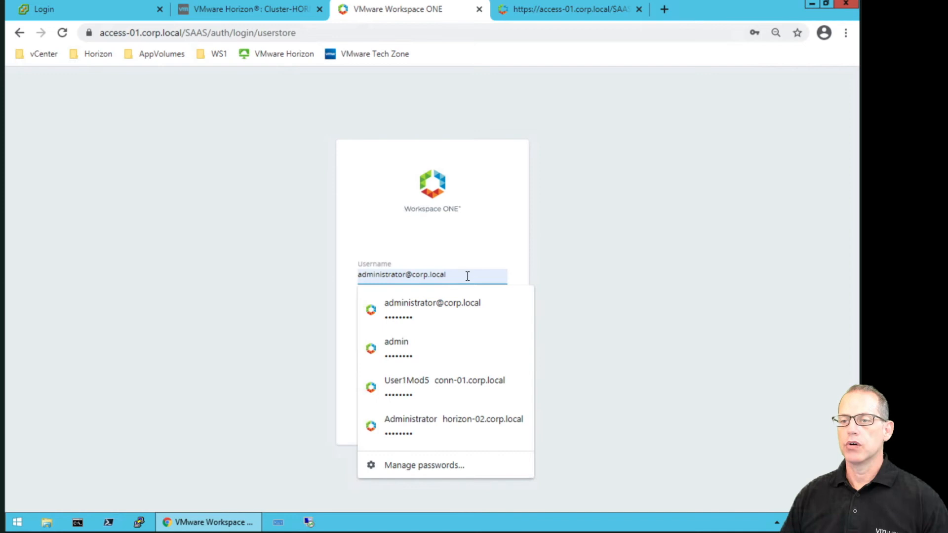
left_click(441, 357)
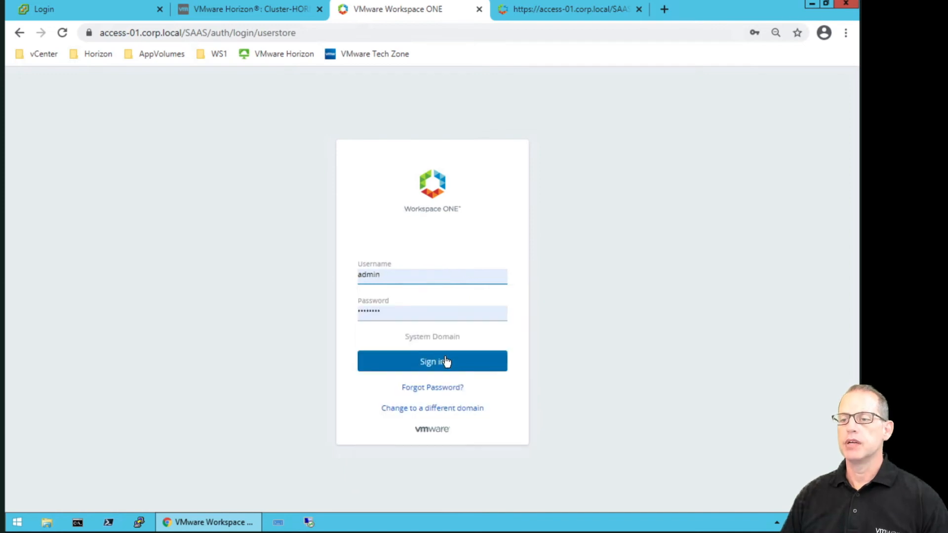
left_click(447, 364)
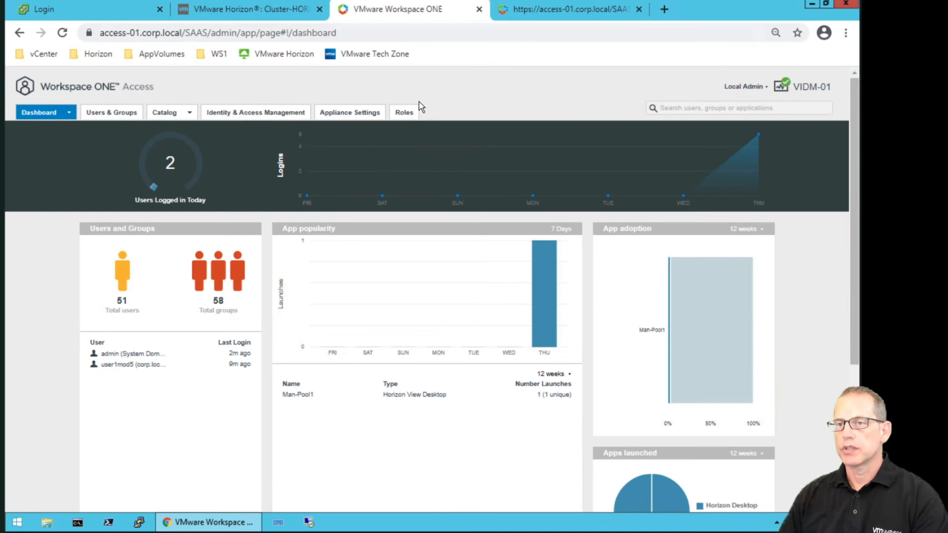
Open Identity & Access Management Policies and view the Network Ranges list, showing only ALL RANGES.
left_click(276, 113)
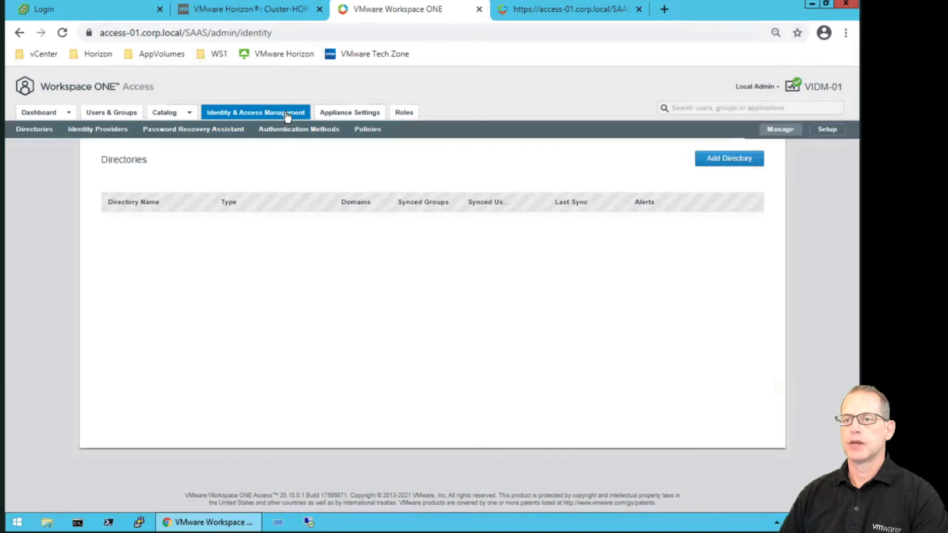
left_click(367, 129)
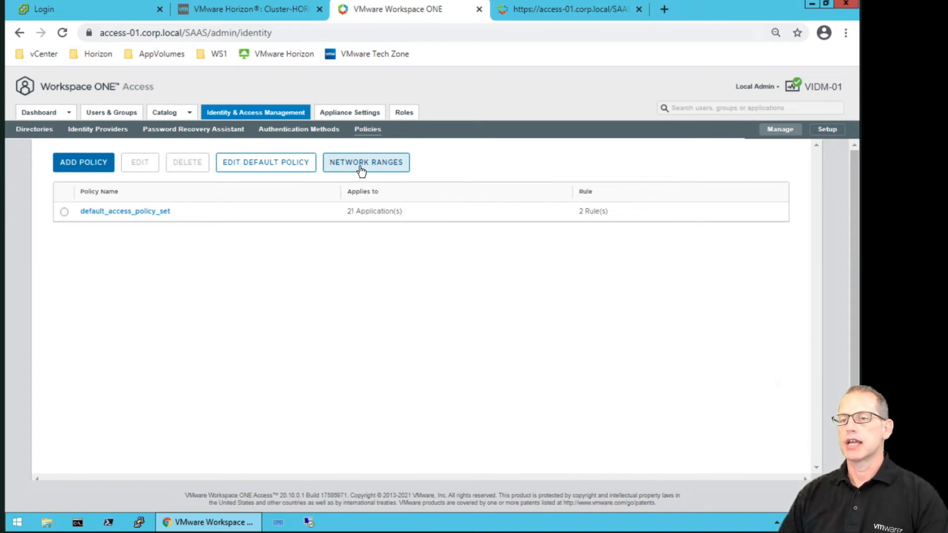
left_click(361, 171)
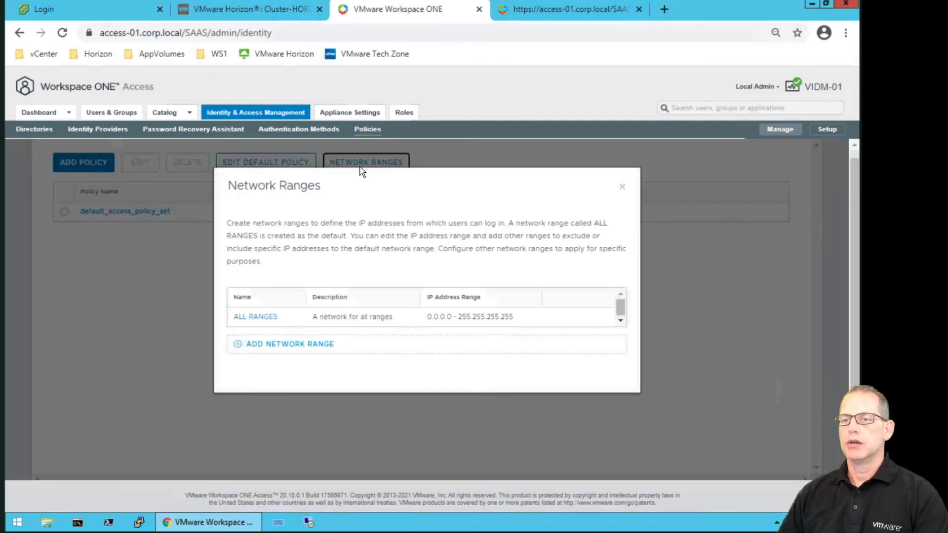
Add the 'Corporate Network' range 192.168.0.0 to 192.168.255.255, save it, and close the list.
left_click(271, 348)
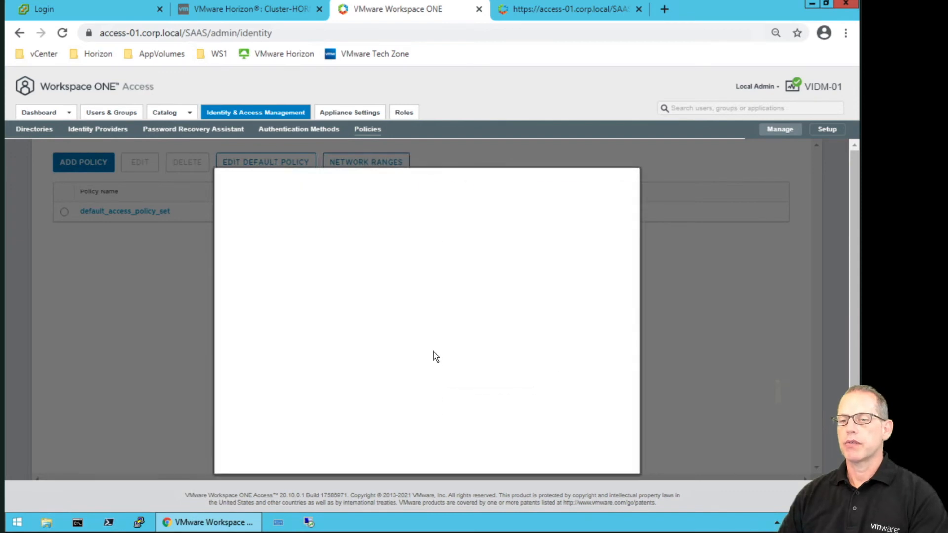
type("Corporate Network")
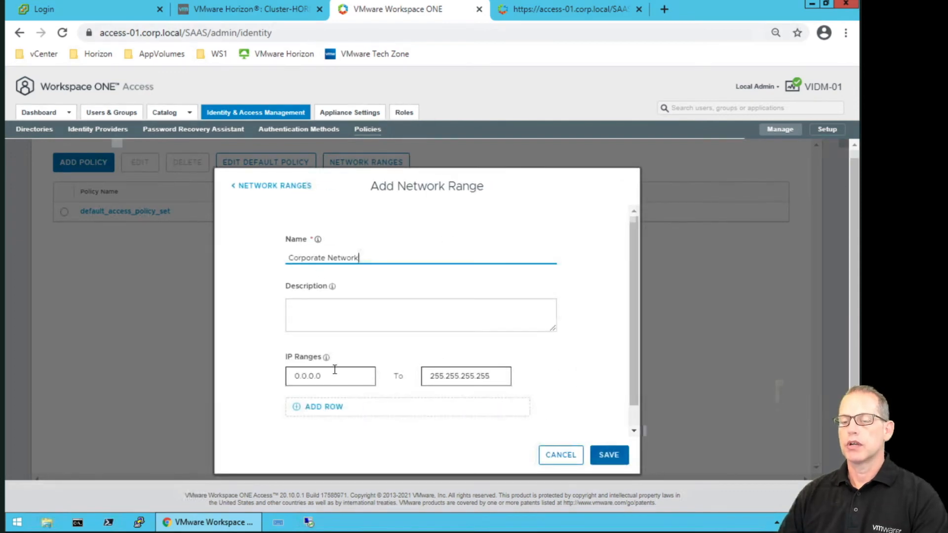
left_click(323, 376)
type("192.168.0.0")
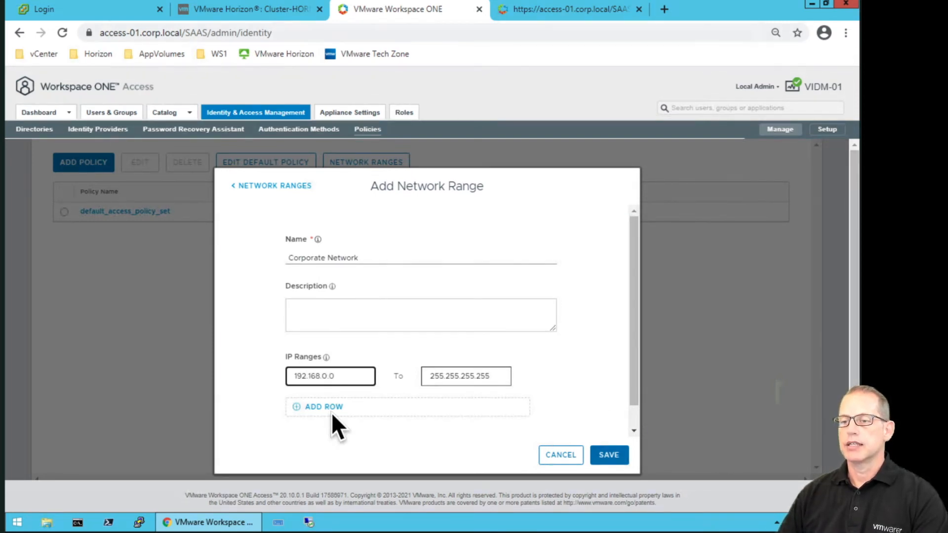
left_click_drag(458, 376, 412, 382)
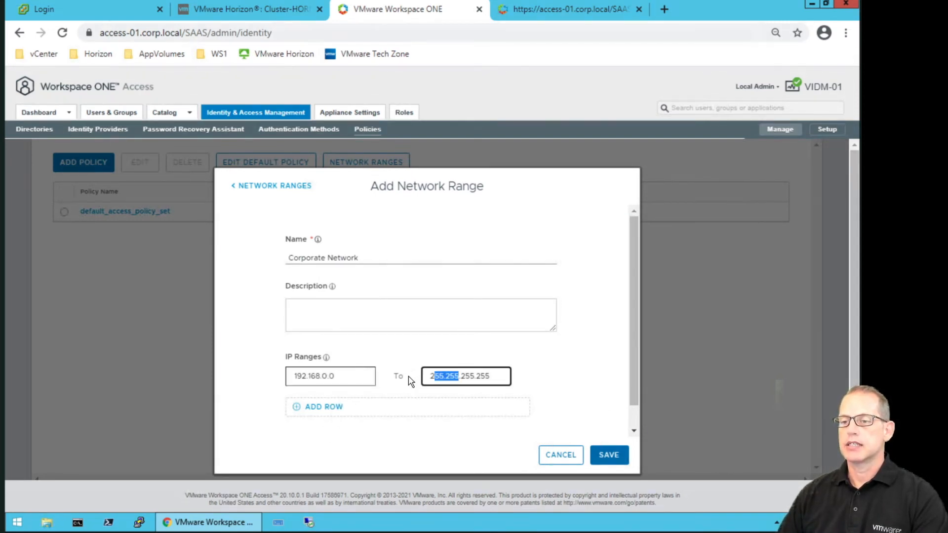
type("192.168")
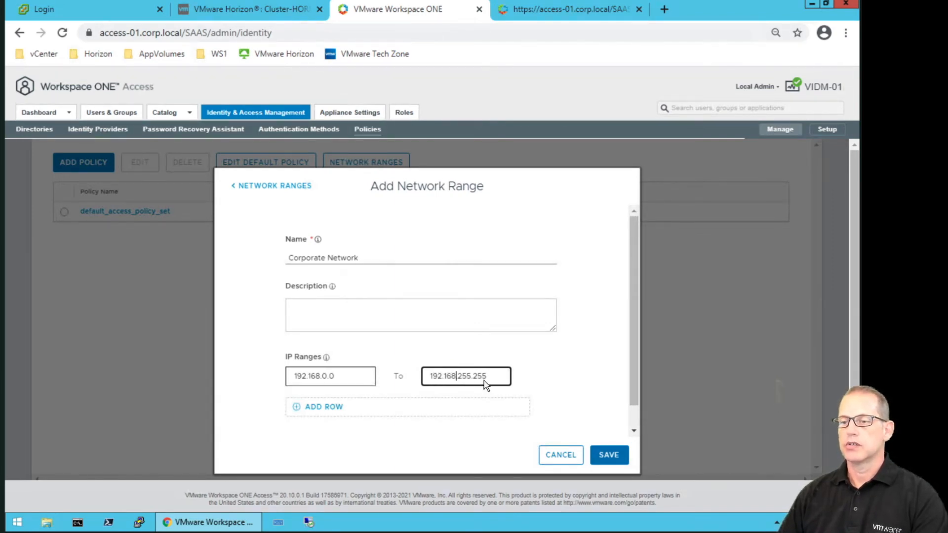
left_click(608, 456)
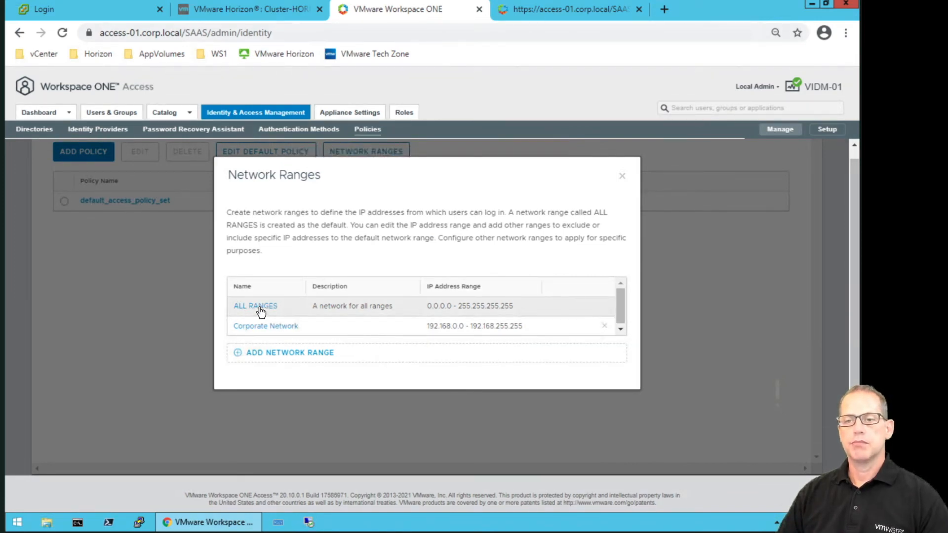
left_click(622, 178)
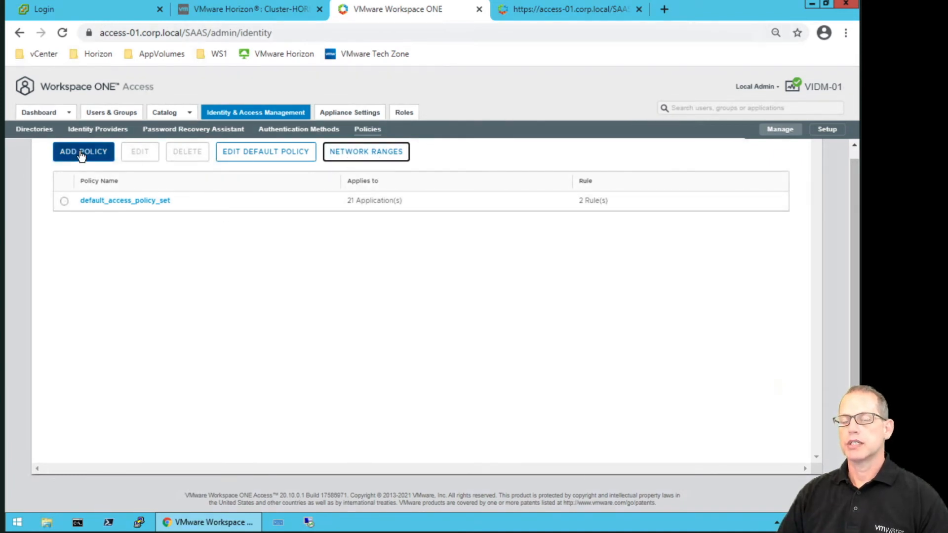
Open default_access_policy_set and scroll to its Web Browser and Hub App ALL RANGES rules.
left_click(121, 203)
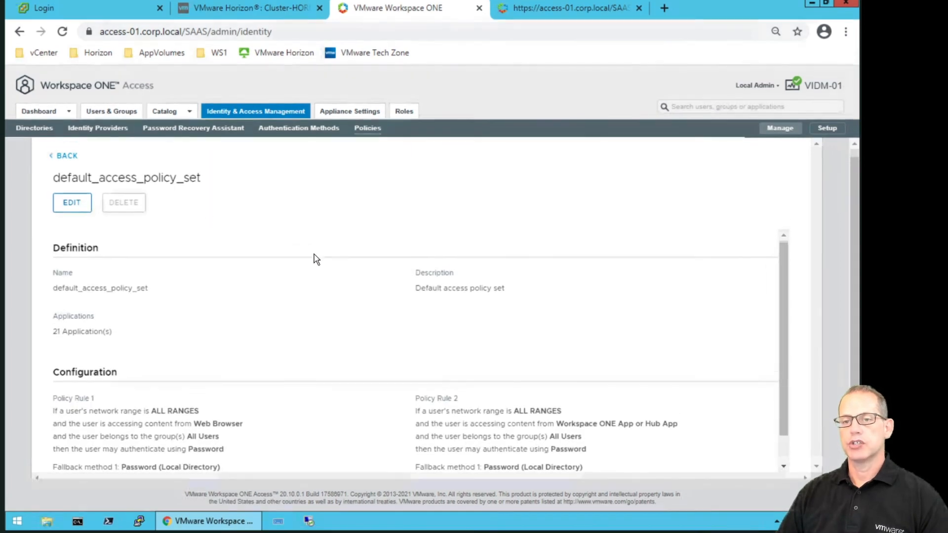
scroll(316, 259, "down", 1)
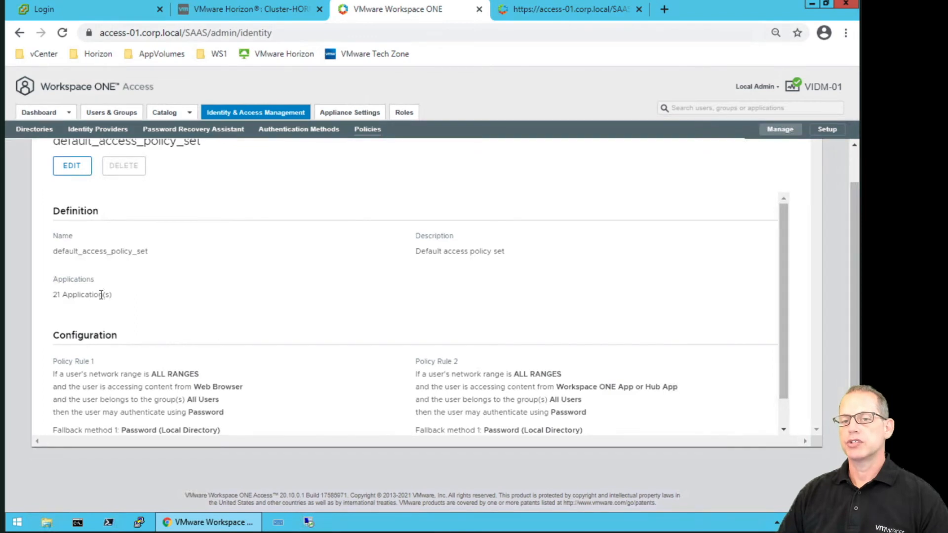
scroll(119, 303, "down", 1)
scroll(119, 300, "up", 1)
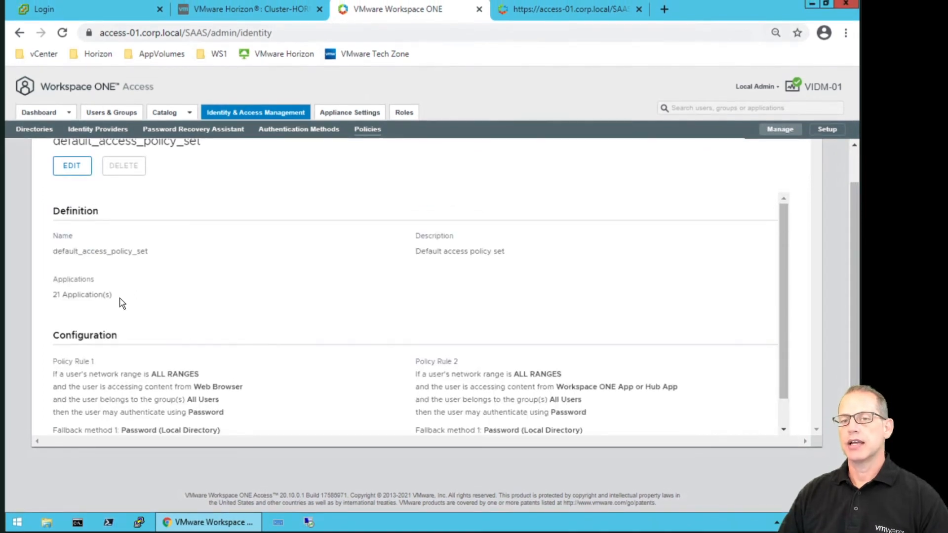
scroll(144, 310, "down", 1)
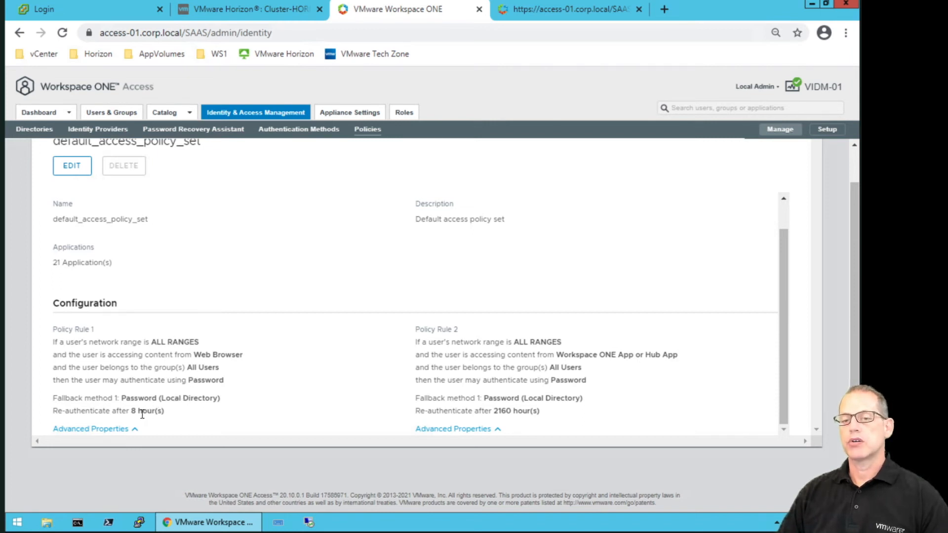
Review the default policy's first ALL RANGES rule, then cancel out without saving any changes.
left_click_drag(163, 410, 131, 411)
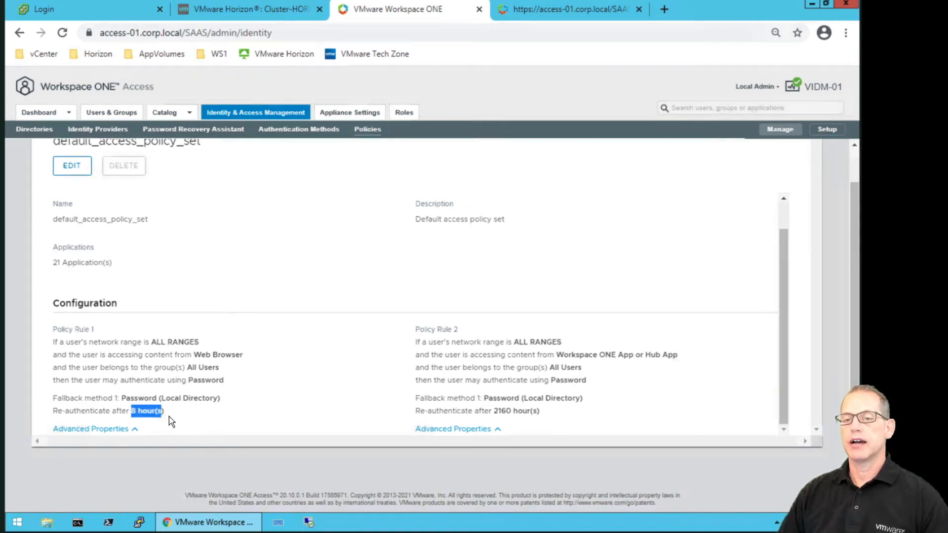
left_click(71, 166)
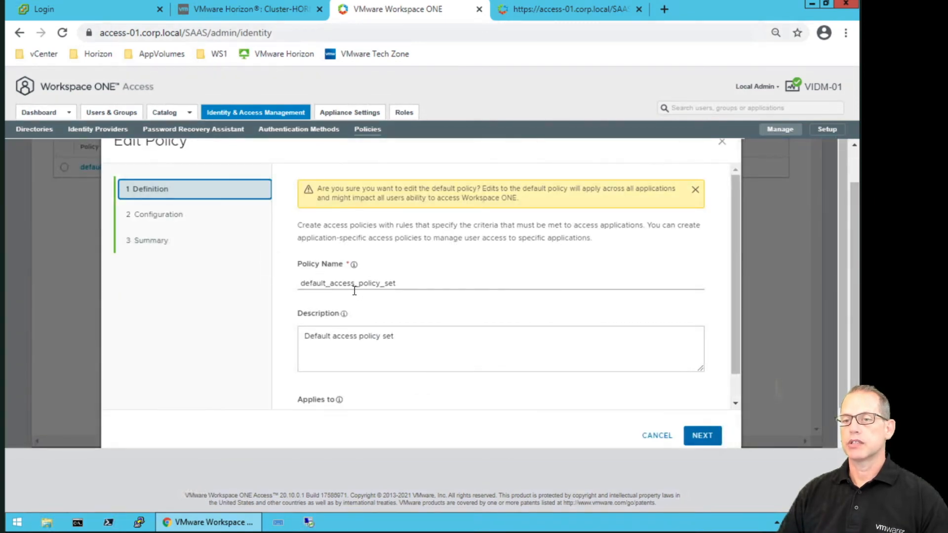
scroll(354, 290, "down", 1)
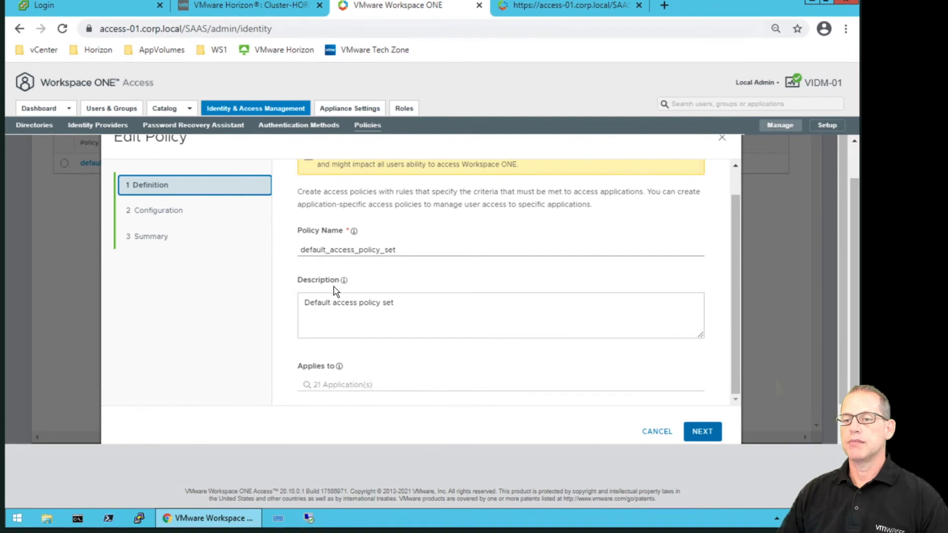
scroll(334, 290, "down", 1)
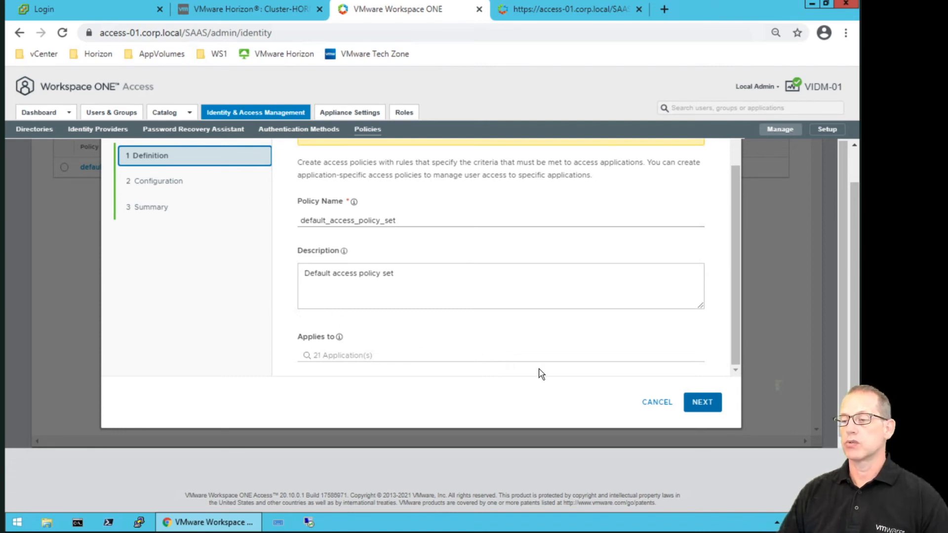
left_click(705, 405)
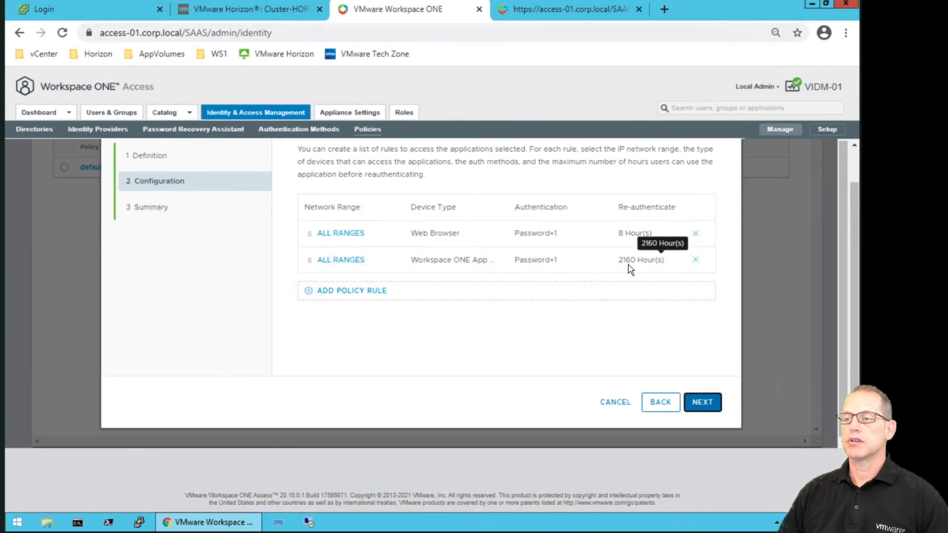
left_click(349, 233)
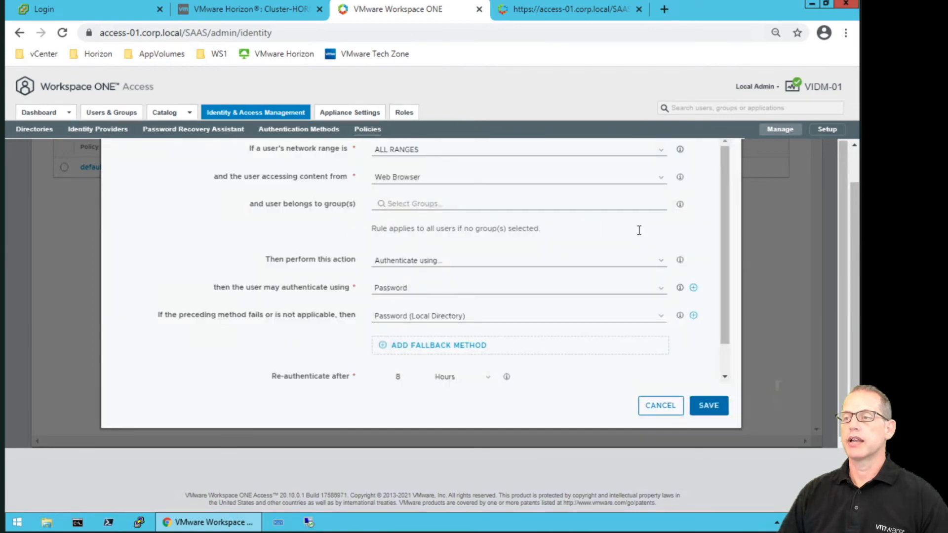
left_click_drag(855, 230, 680, 192)
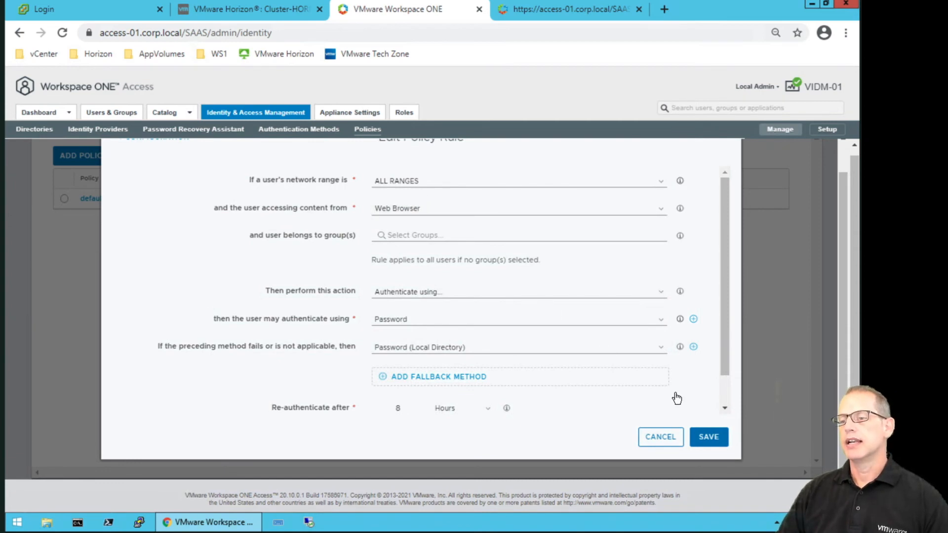
left_click(664, 438)
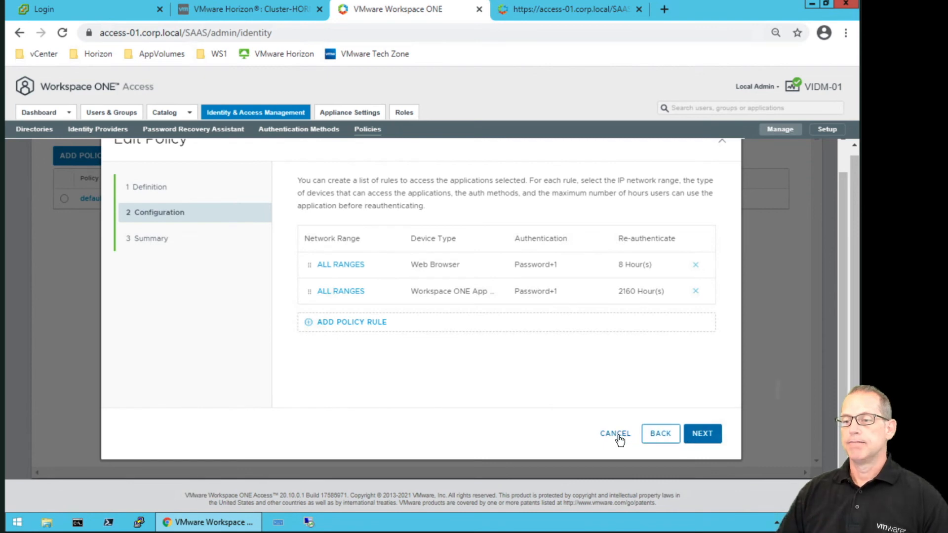
left_click(619, 436)
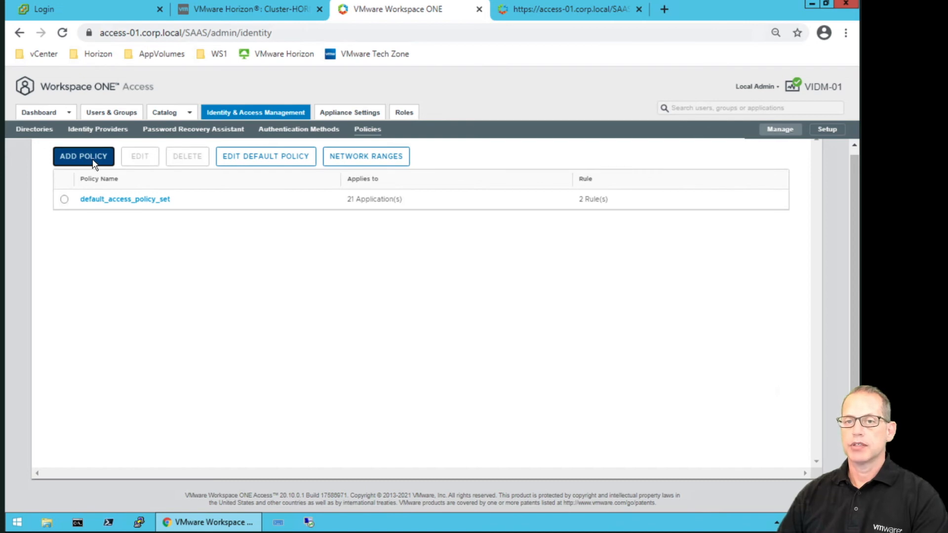
Add a new access policy named 'Internal Network'.
left_click(94, 162)
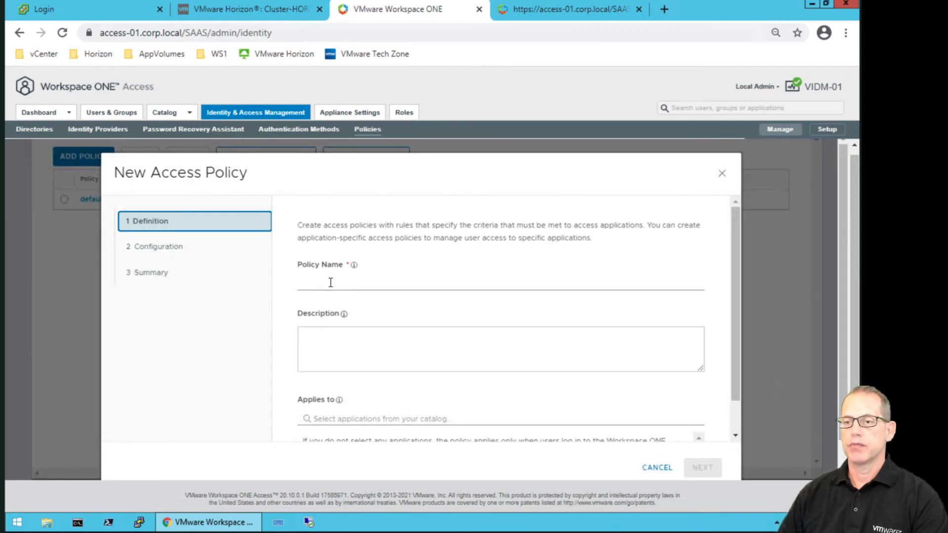
left_click(366, 290)
type("Internal Network")
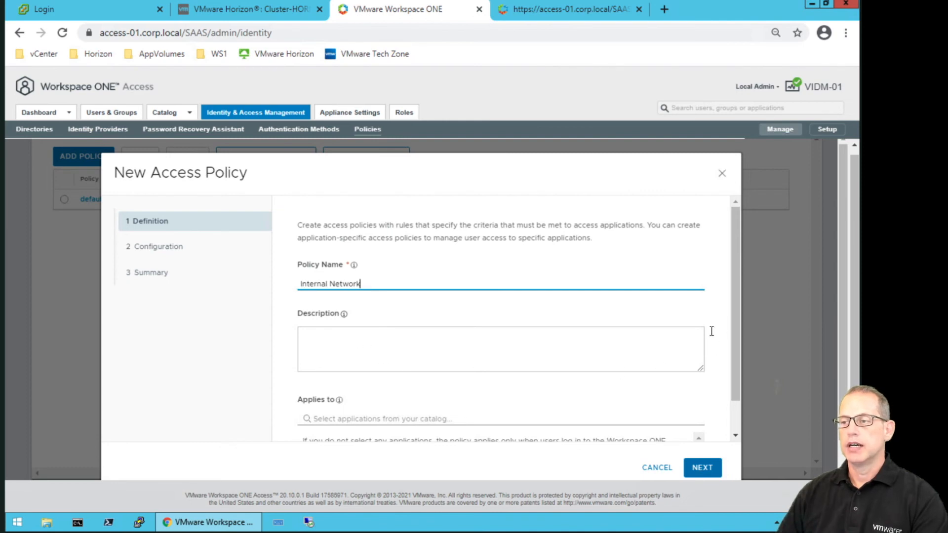
Apply the policy to Man-Pool1 via catalog search, then continue to its rules.
left_click_drag(738, 324, 736, 333)
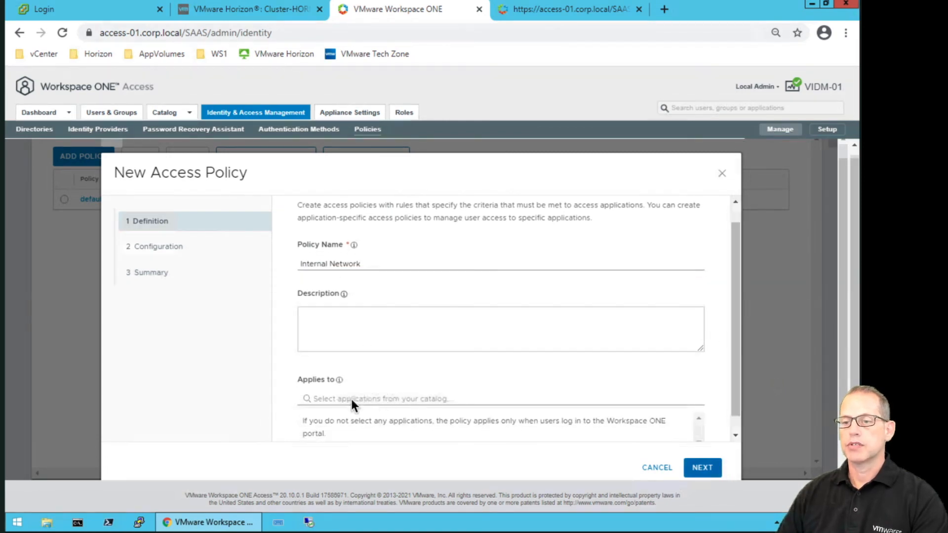
left_click(345, 400)
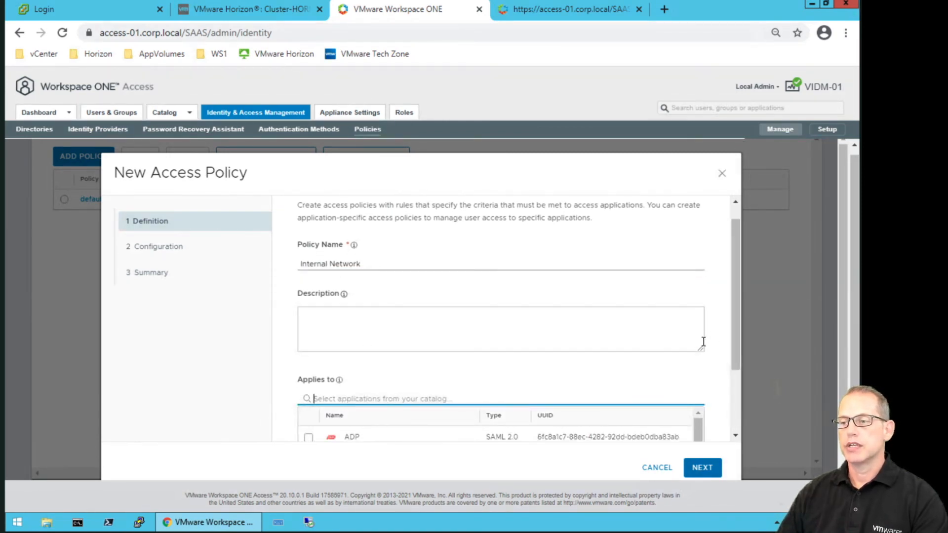
left_click_drag(736, 320, 734, 408)
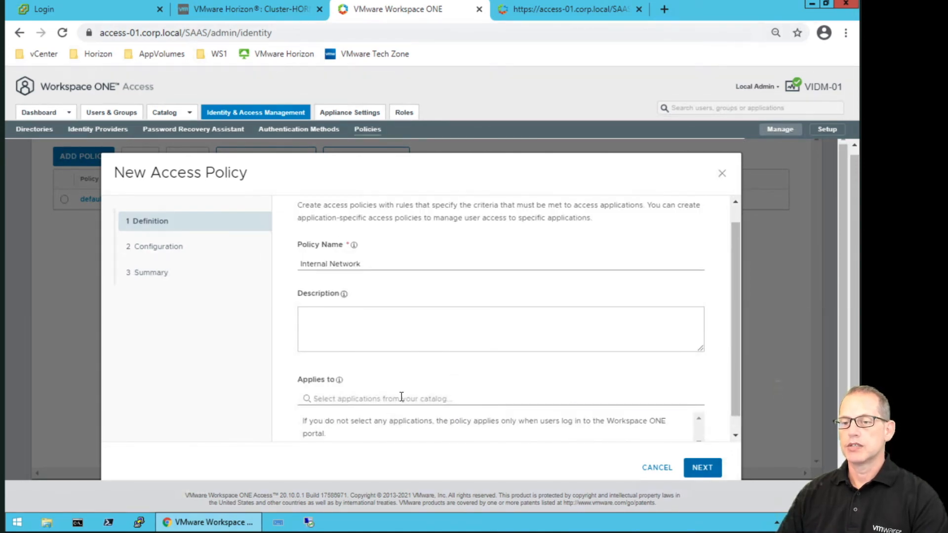
left_click(401, 397)
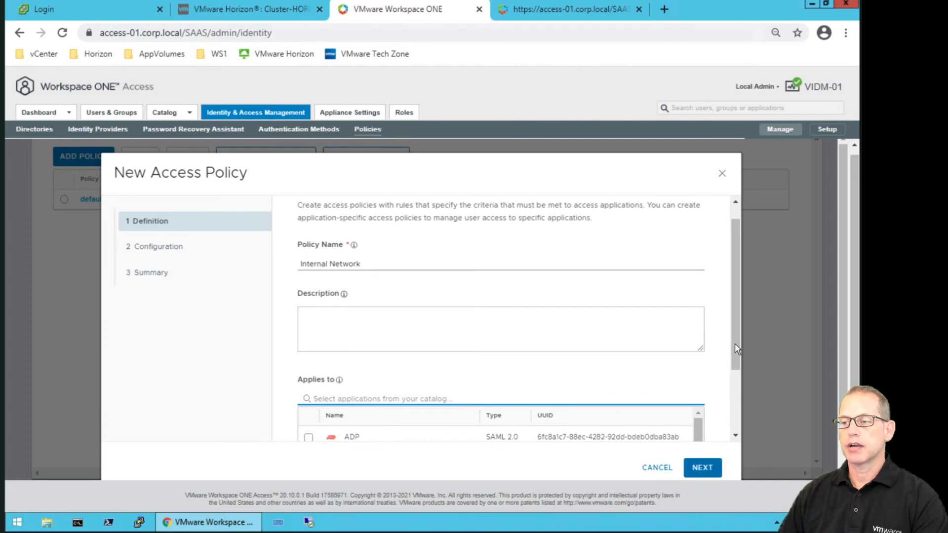
left_click_drag(736, 348, 735, 429)
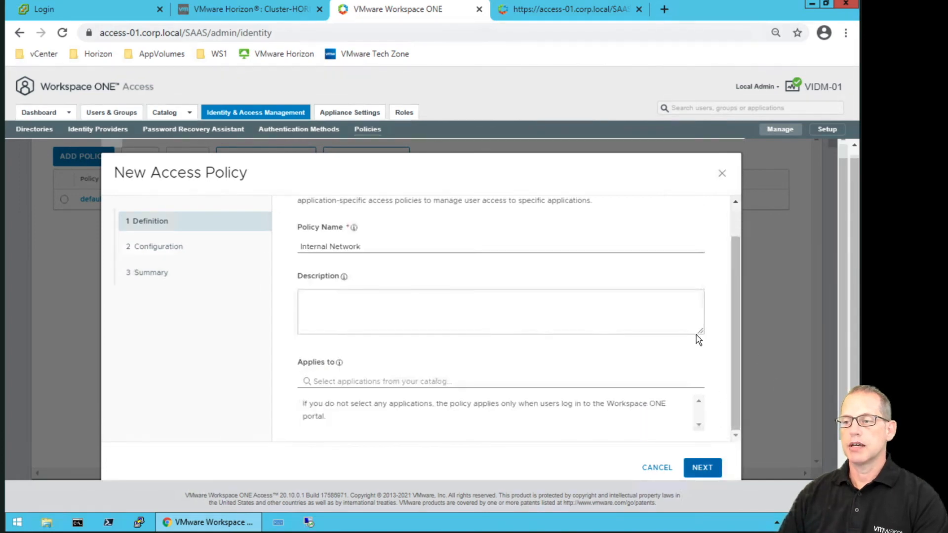
left_click(598, 385)
type("man")
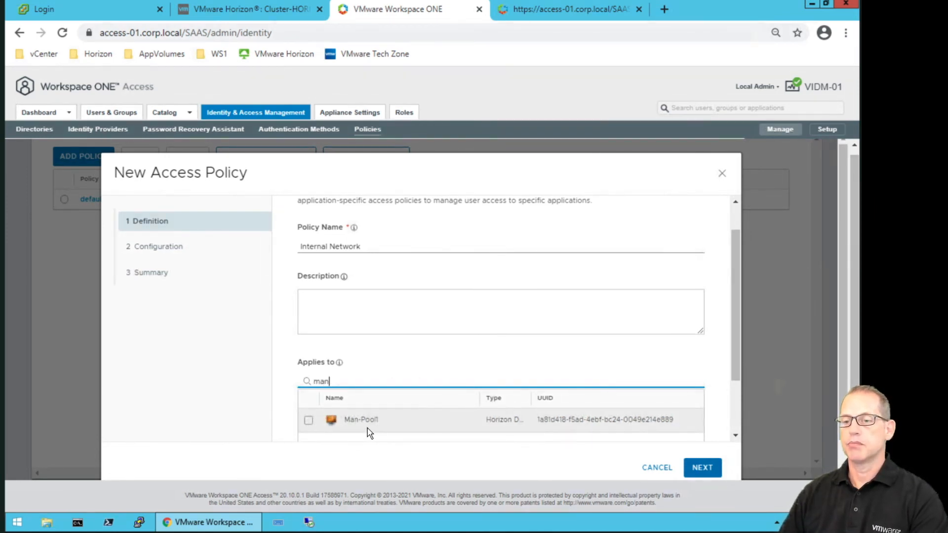
left_click(308, 420)
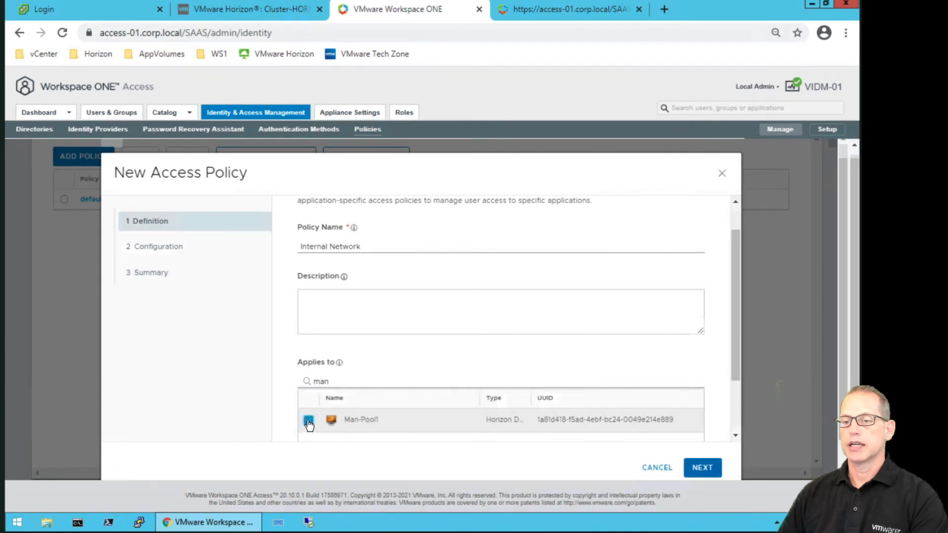
left_click(698, 467)
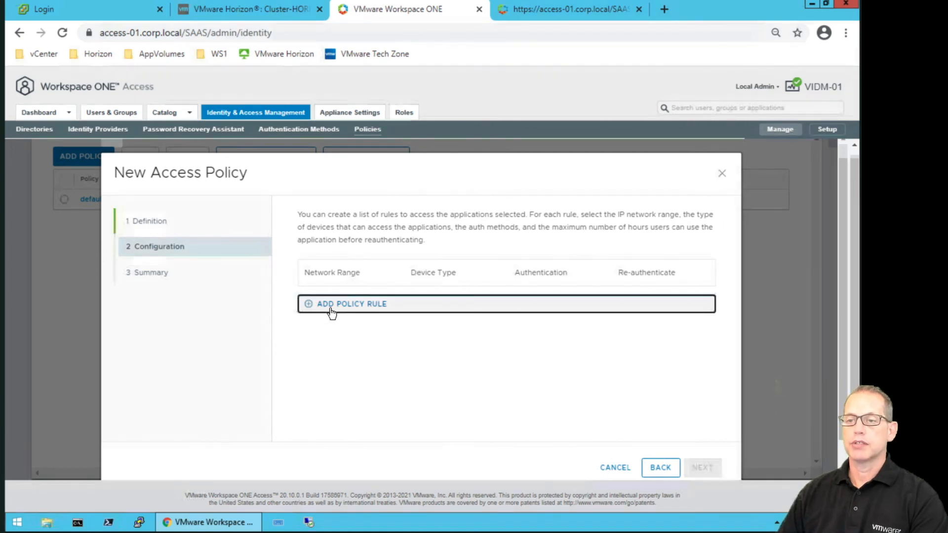
left_click(332, 313)
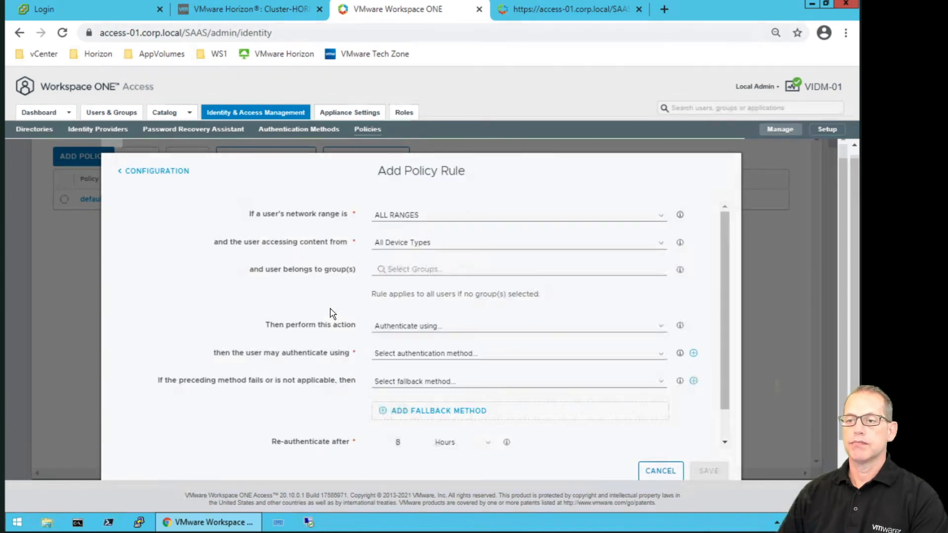
left_click(436, 219)
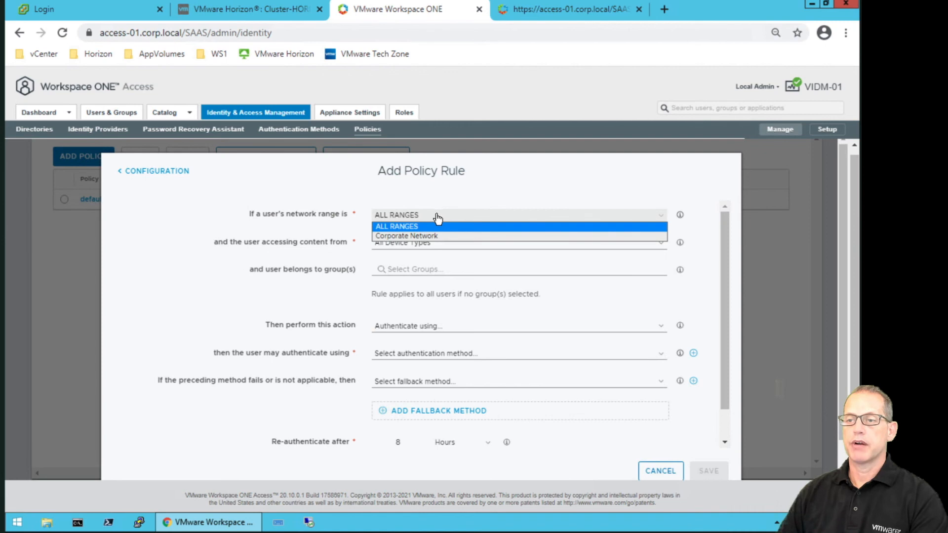
left_click(426, 241)
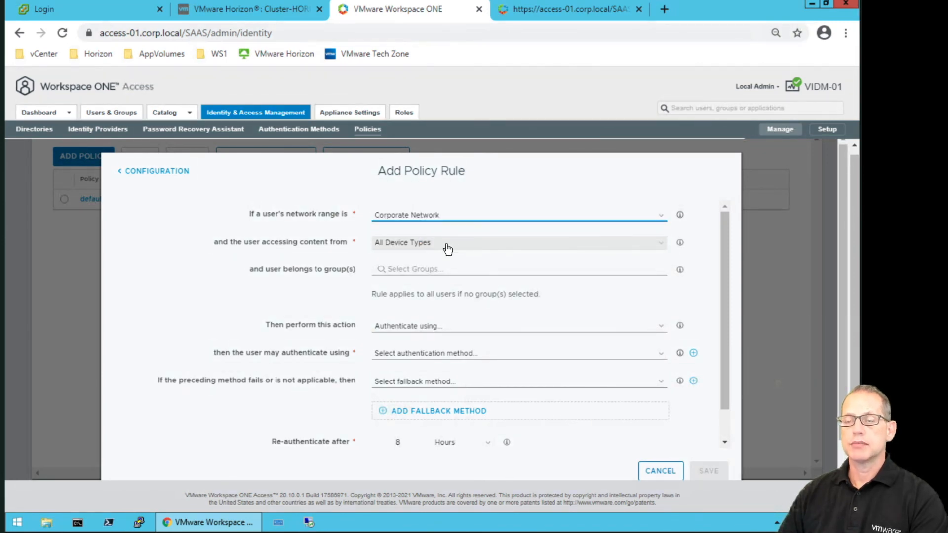
left_click(439, 267)
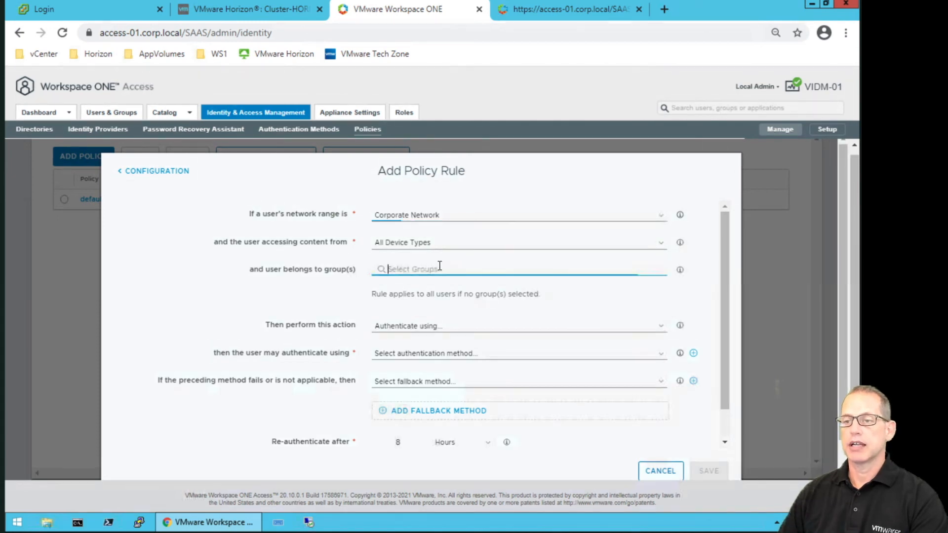
type("domain")
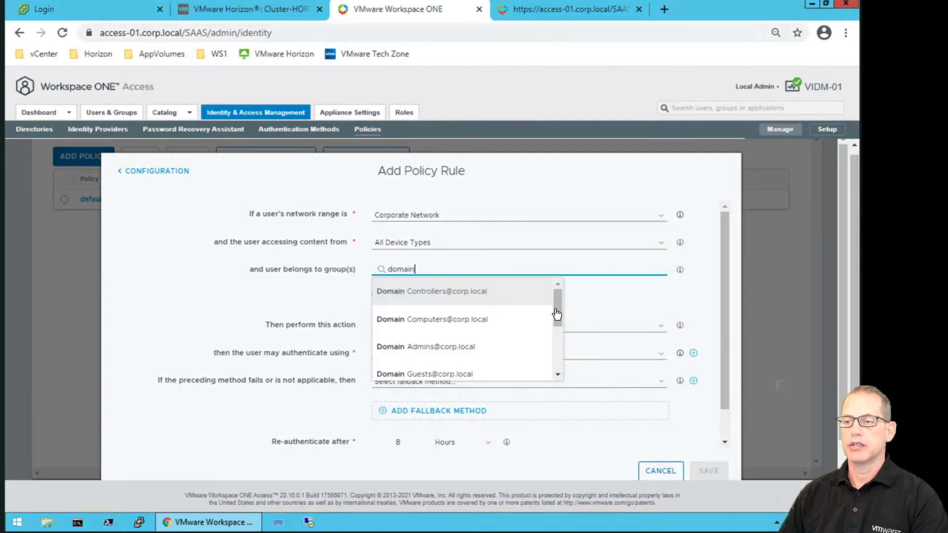
left_click_drag(557, 315, 556, 324)
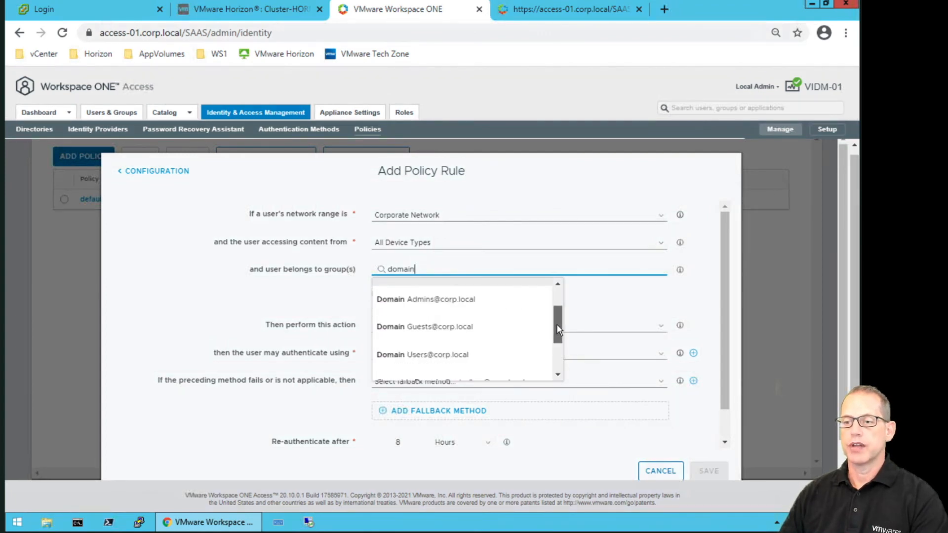
left_click(453, 354)
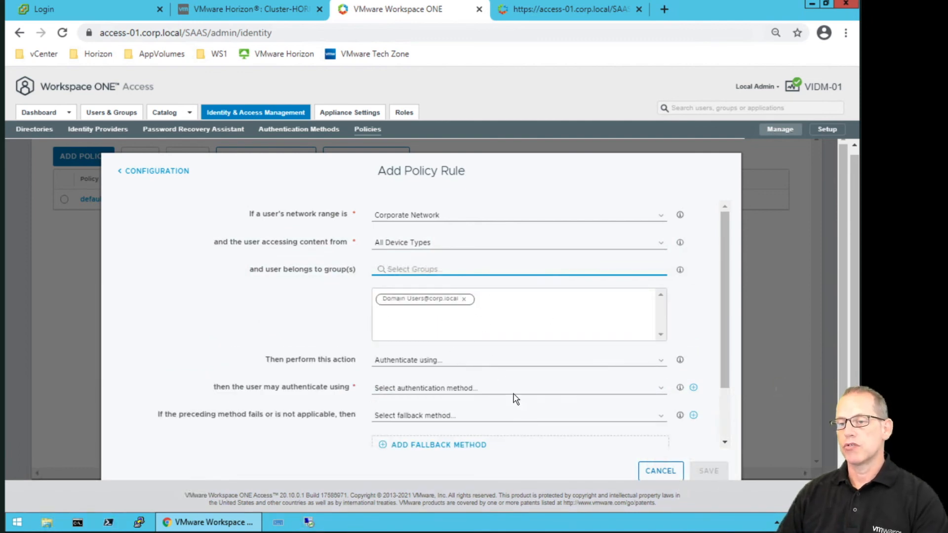
Look over the rule's action and authentication method choices.
left_click(483, 364)
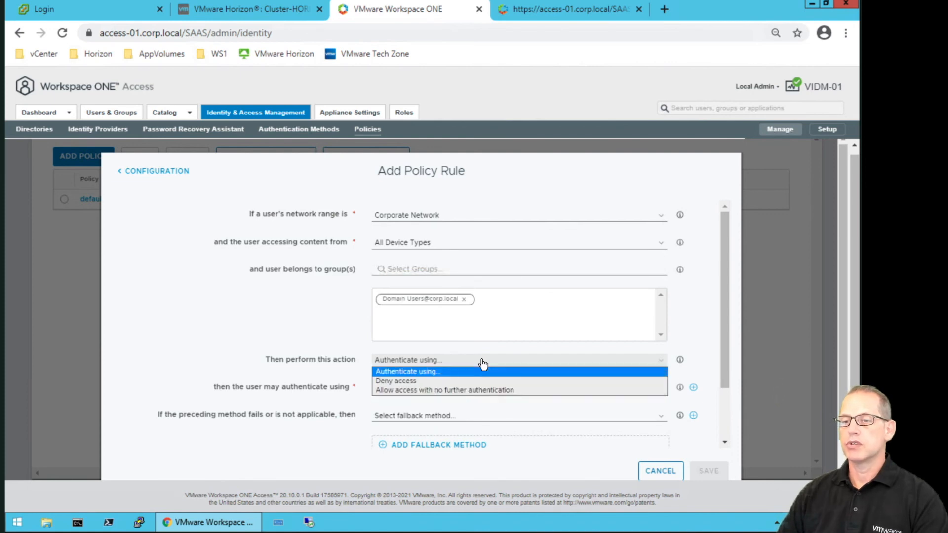
left_click(522, 412)
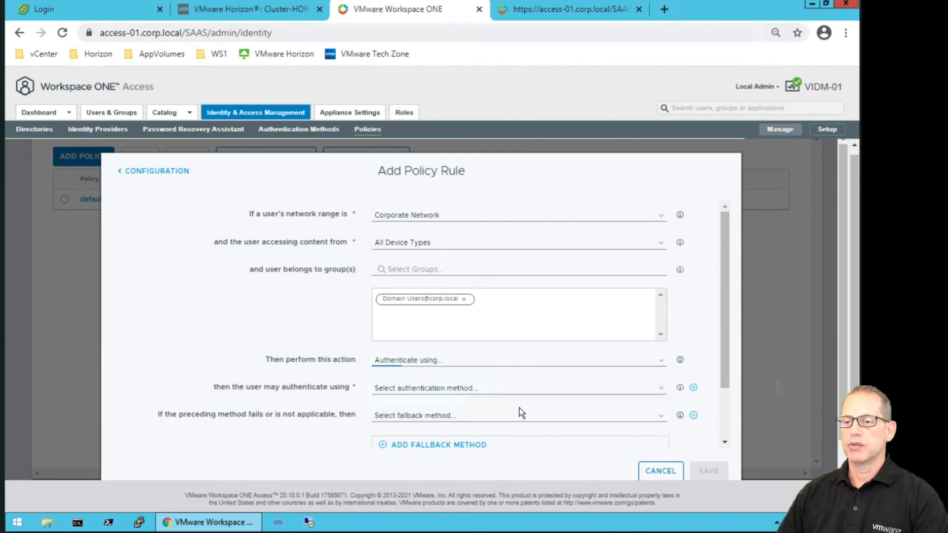
left_click(489, 389)
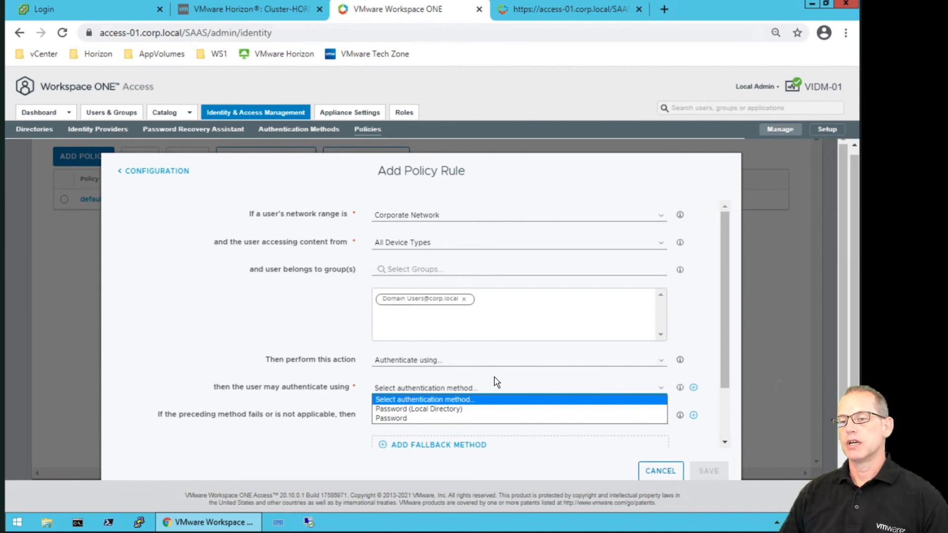
Set the rule to Deny access, save it, and advance to the policy Summary.
left_click(502, 360)
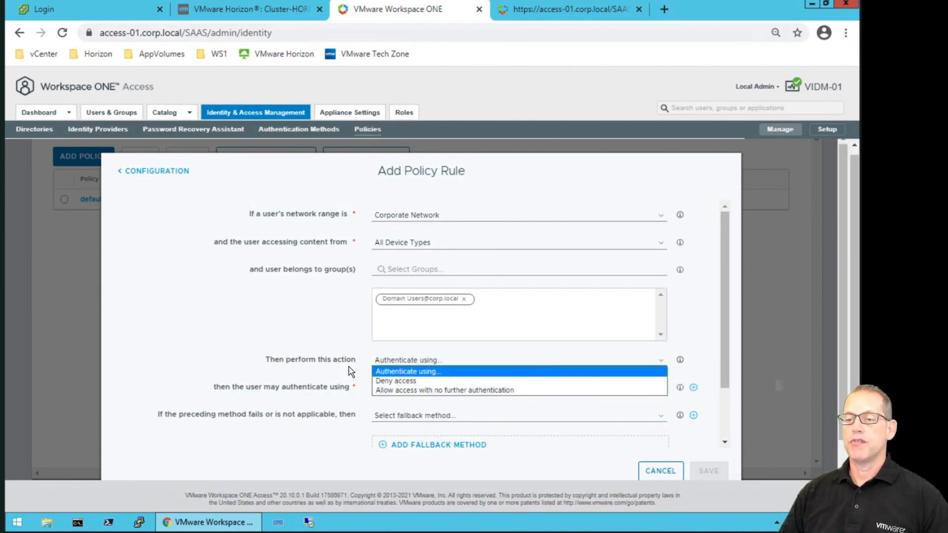
left_click(400, 383)
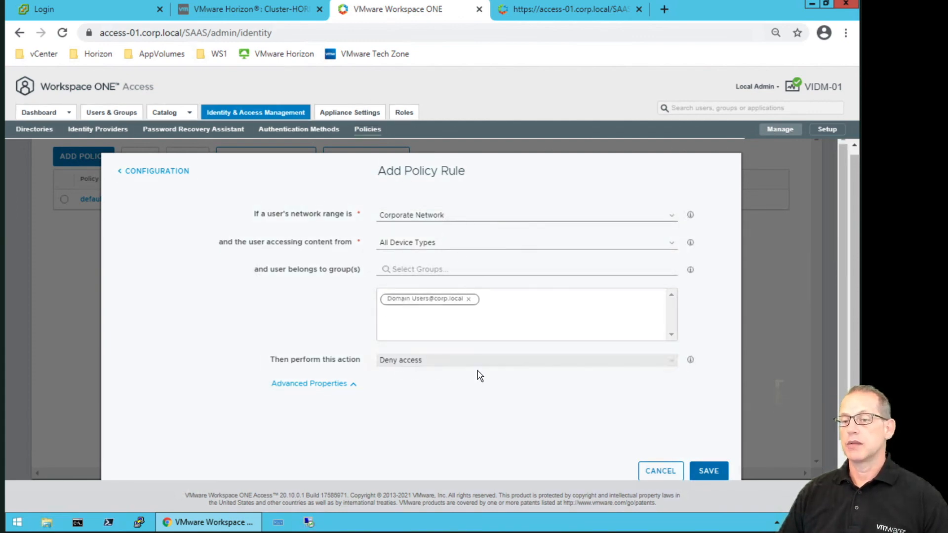
left_click(710, 470)
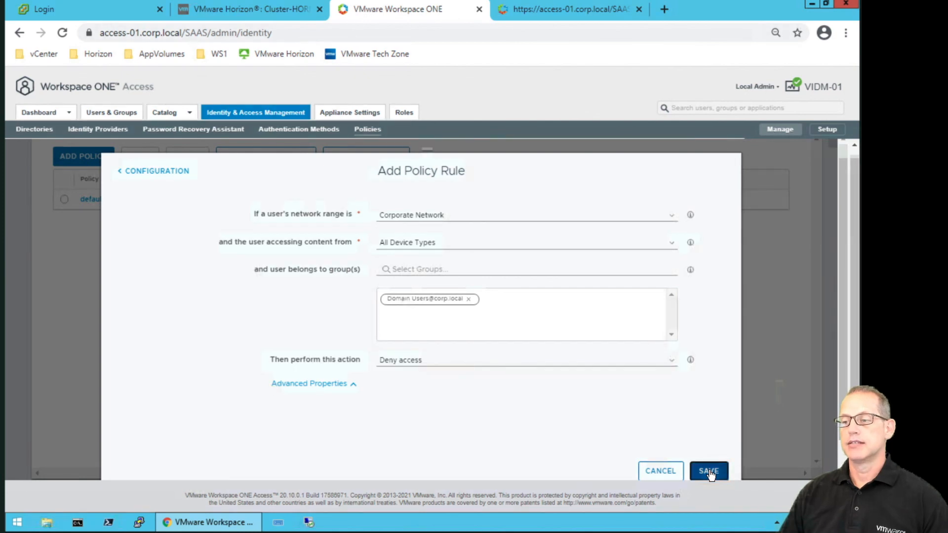
left_click(709, 473)
Save the Internal Network policy, then log out of the admin console.
left_click(708, 472)
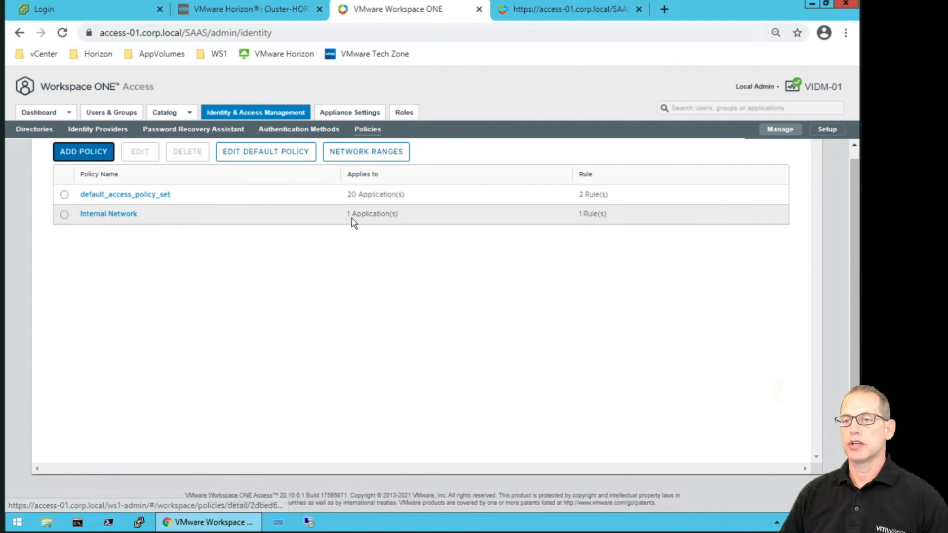
left_click(777, 89)
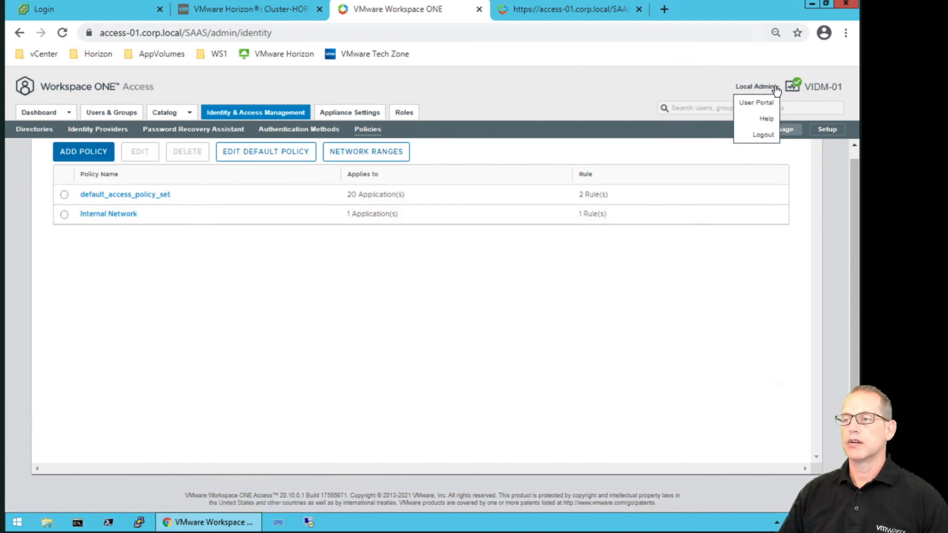
left_click(769, 137)
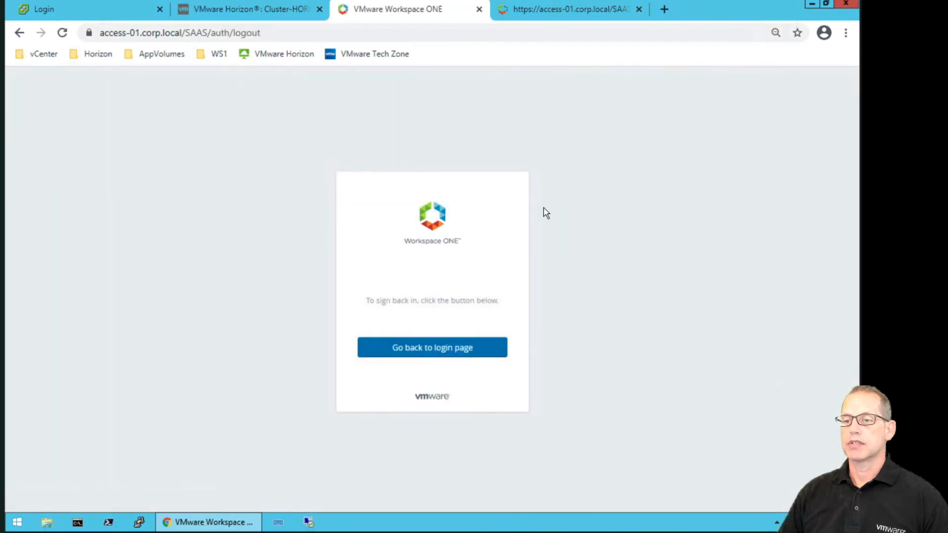
Sign back in through the corp.local domain as the test domain user.
left_click(448, 348)
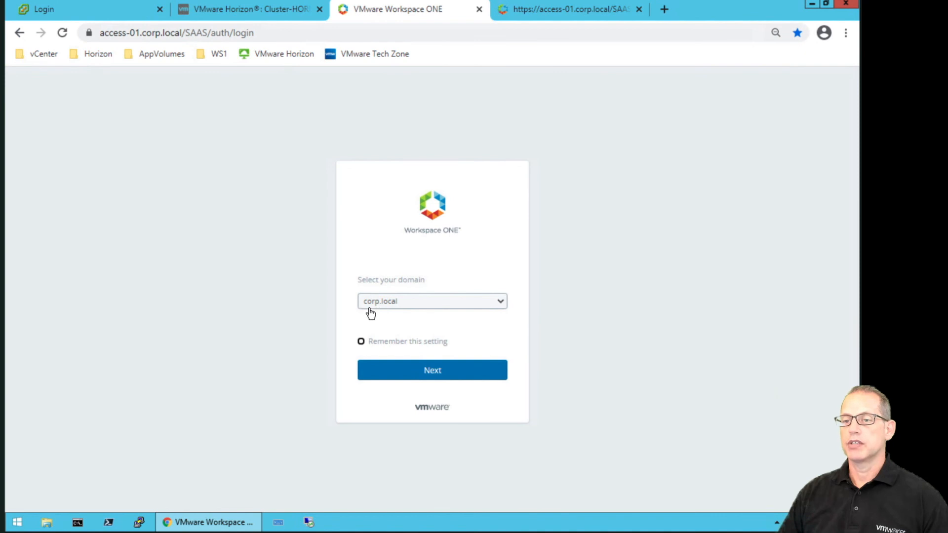
left_click(426, 376)
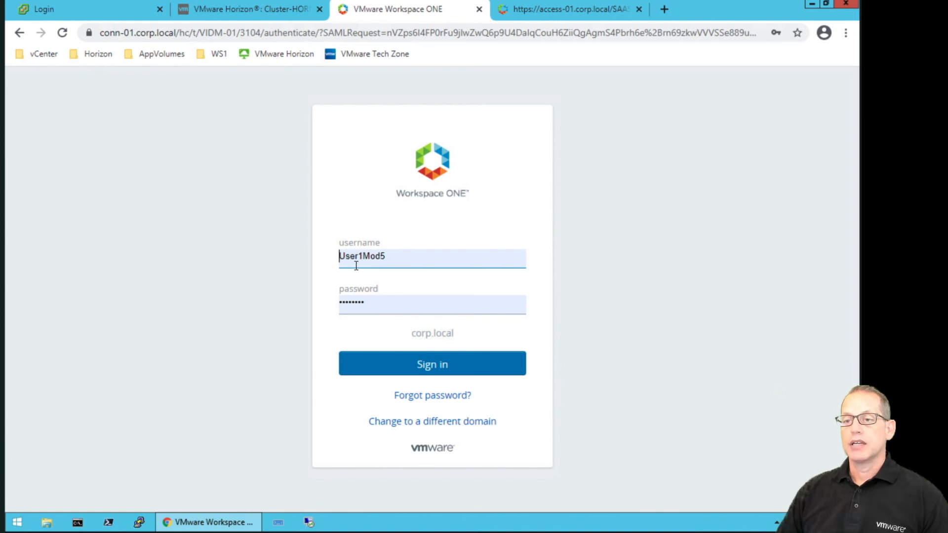
left_click(426, 362)
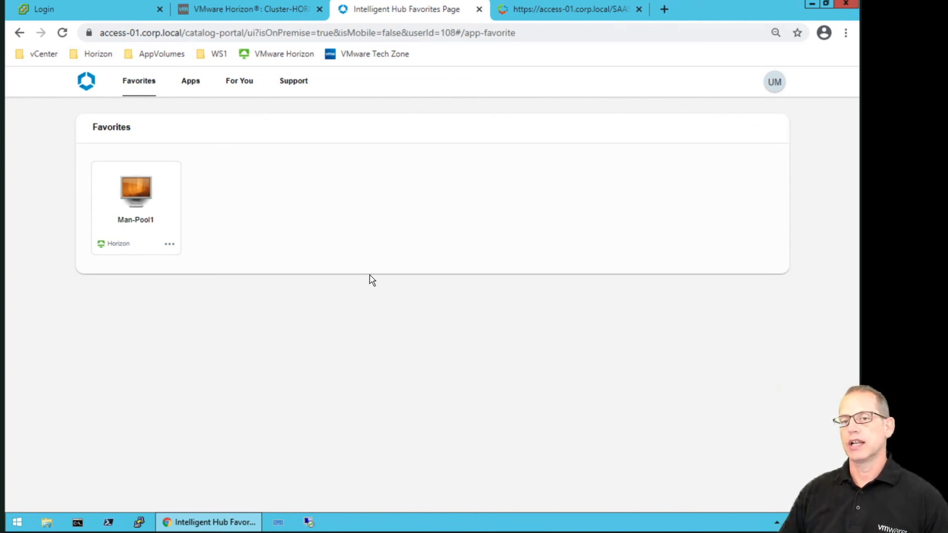
Launch Man-Pool1 from Favorites, dismiss the Request Failed denial, and bring up the lab manual.
left_click(190, 83)
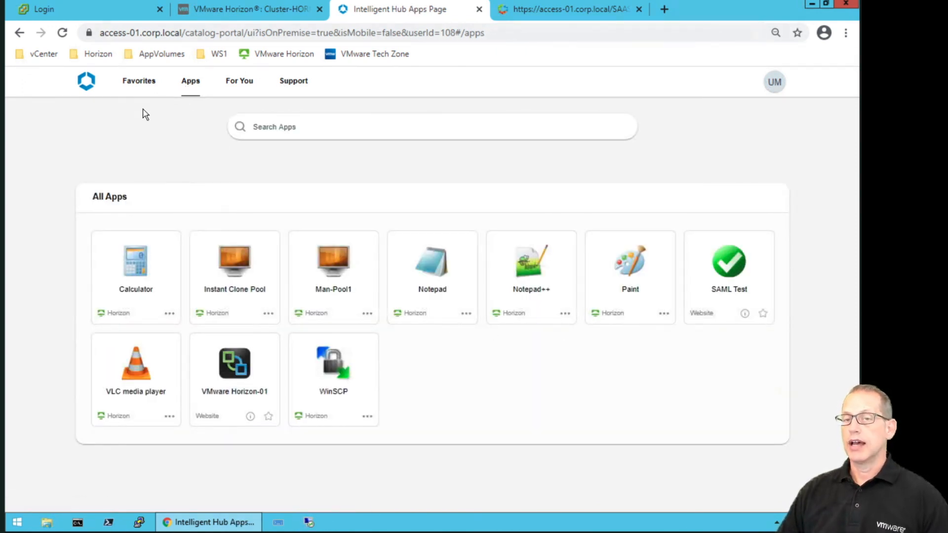
left_click(134, 85)
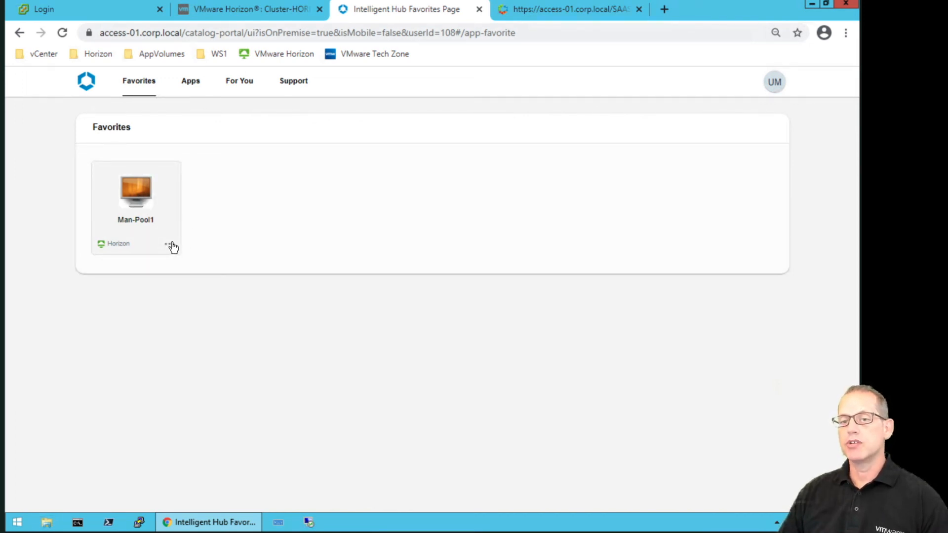
left_click(139, 200)
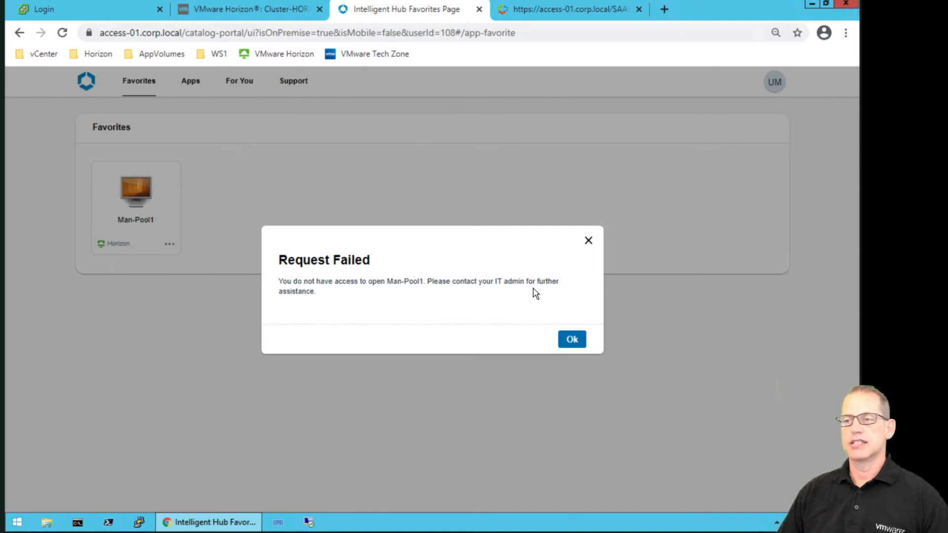
left_click(573, 339)
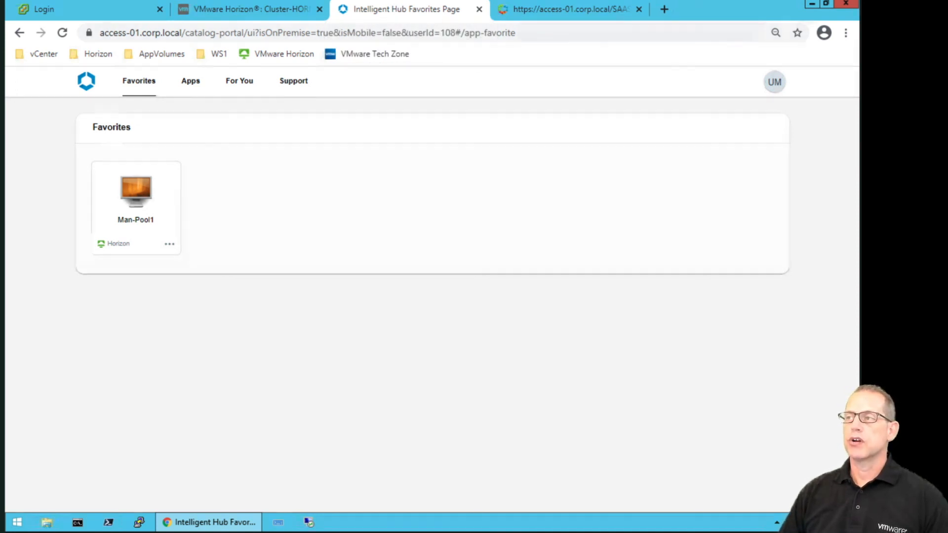
left_click(857, 20)
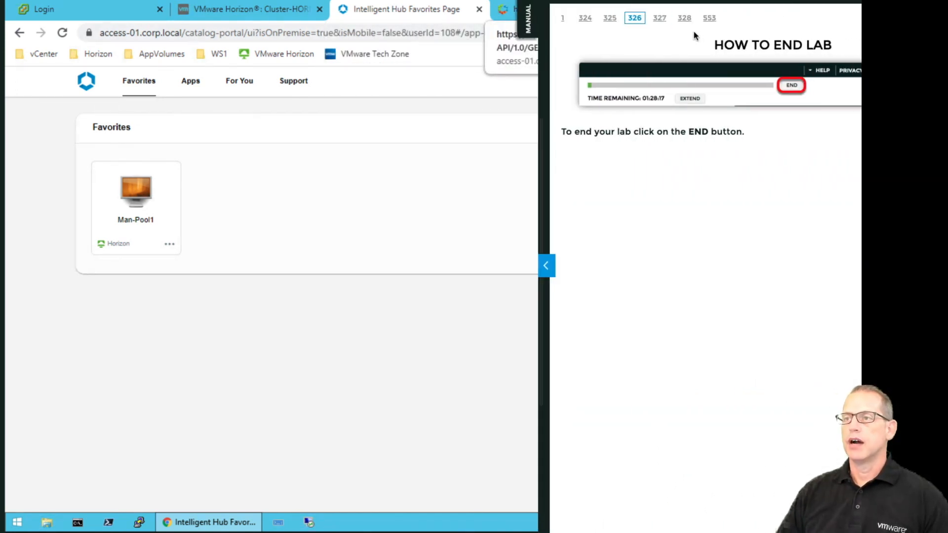
Jump to Module 6 – Identity Integration for Single Sign-On from the table of contents.
left_click(884, 18)
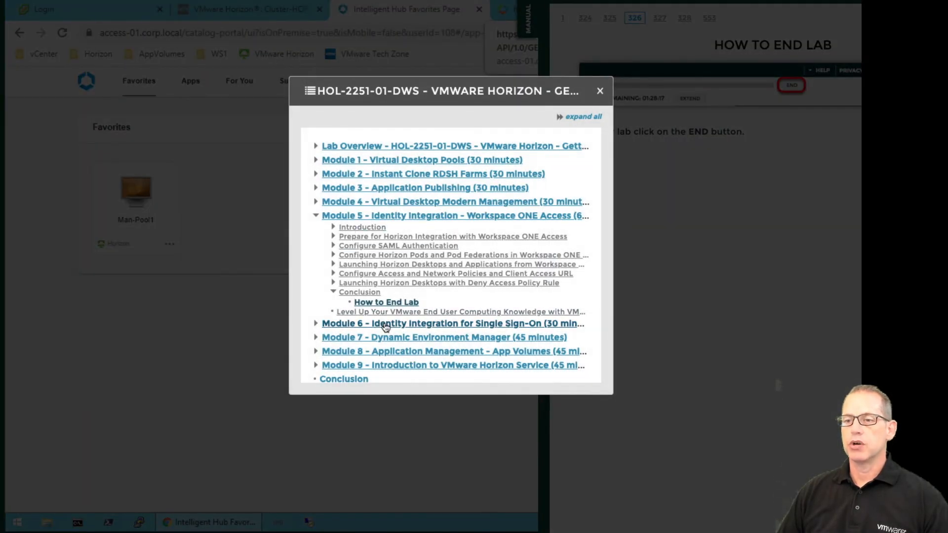
left_click(389, 324)
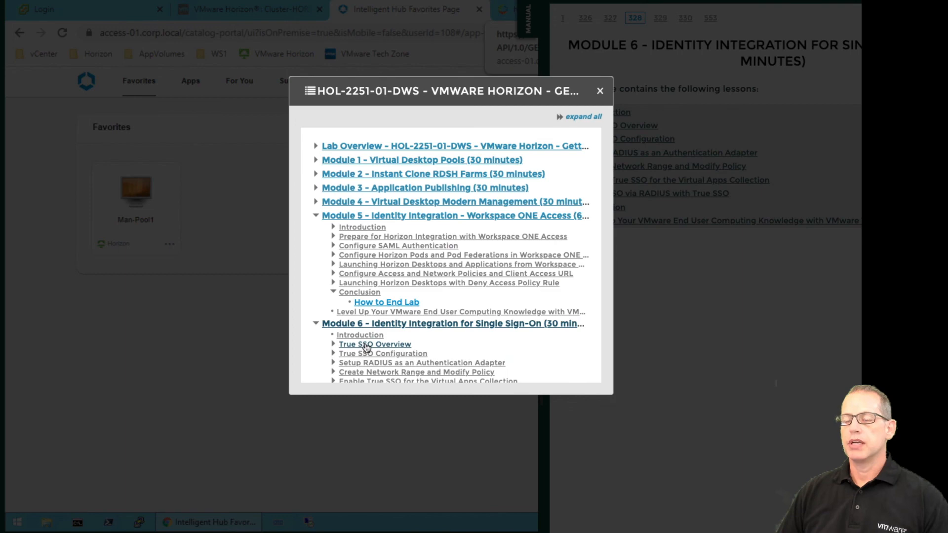